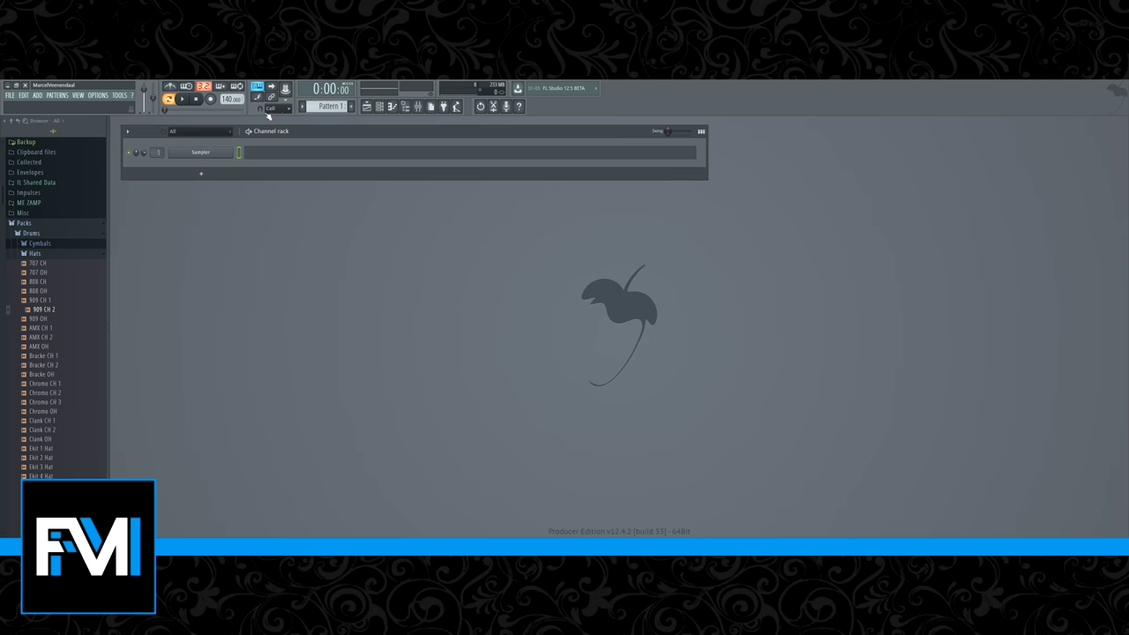
Set the tempo to 150 and insert an FL Keys channel above the Sampler channel, closing its plugin window.
{"action": "scroll", "coordinate": [230, 99], "scroll_direction": "up", "scroll_amount": 1}
{"action": "scroll", "coordinate": [230, 99], "scroll_direction": "down", "scroll_amount": 5}
{"action": "right_click", "coordinate": [228, 153]}
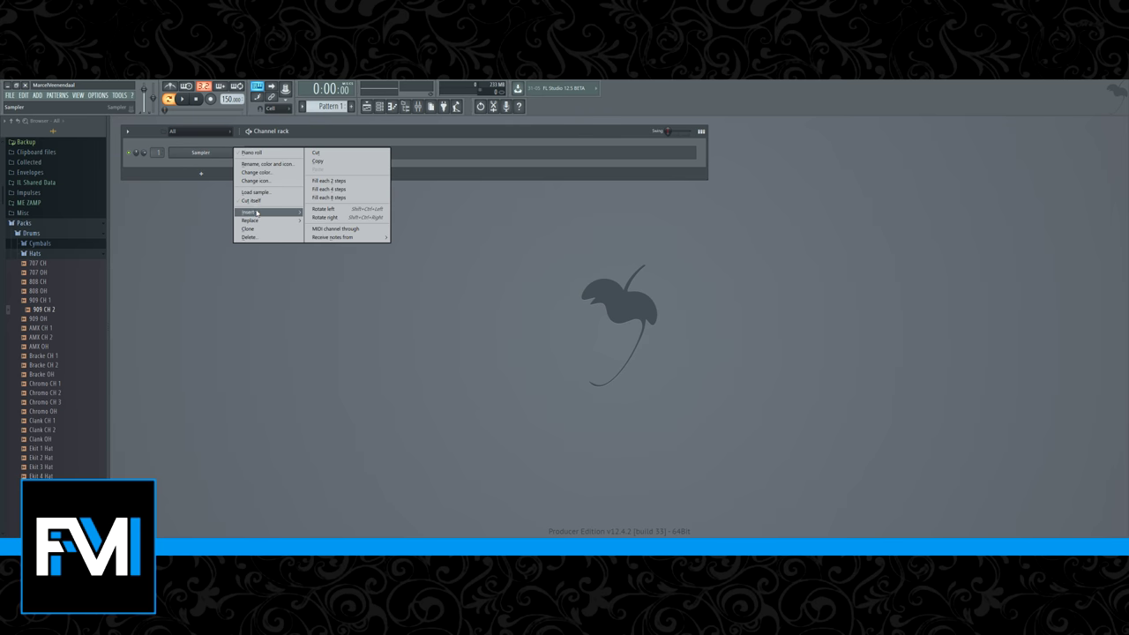
{"action": "mouse_move", "coordinate": [256, 212]}
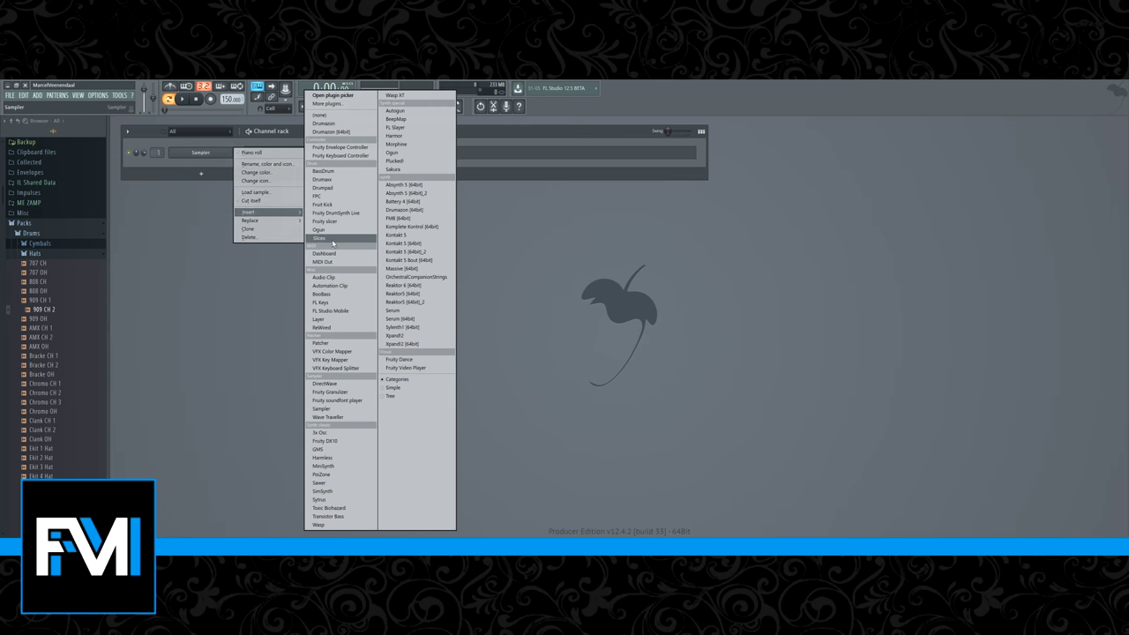
{"action": "left_click", "coordinate": [335, 302]}
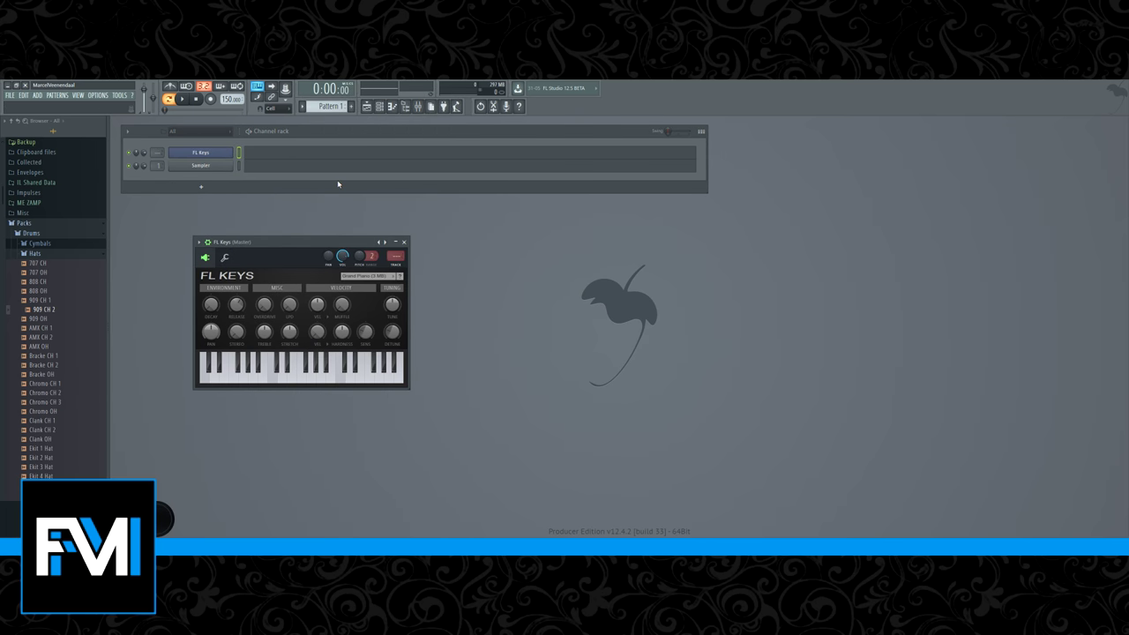
{"action": "left_click", "coordinate": [404, 241]}
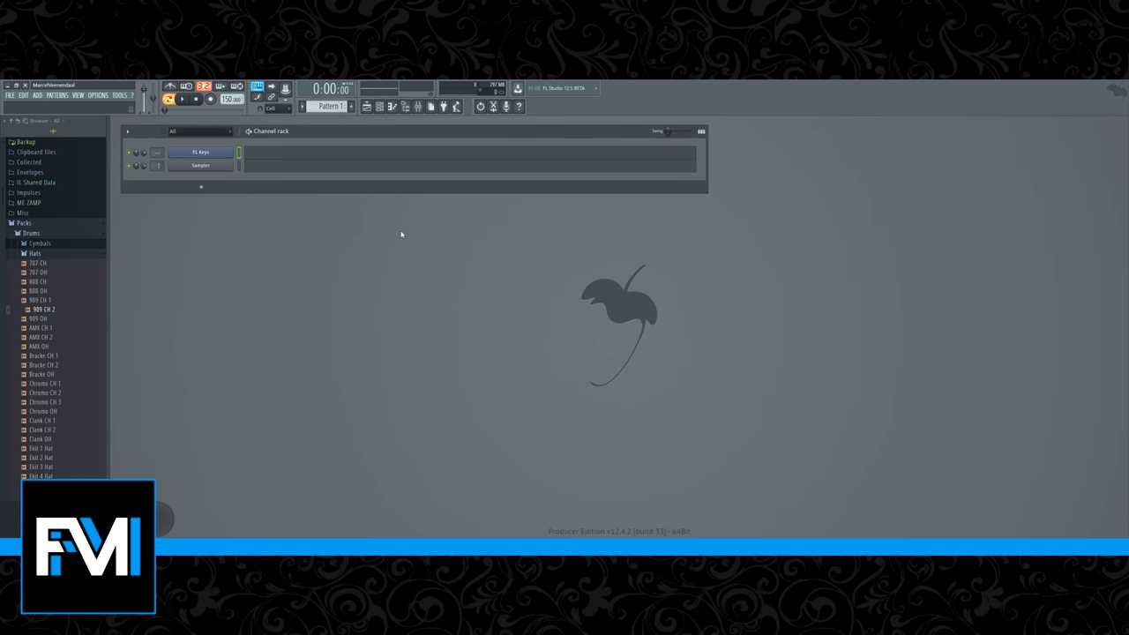
Audition a note on the FL Keys channel and open that channel in the piano roll.
{"action": "key", "text": "r"}
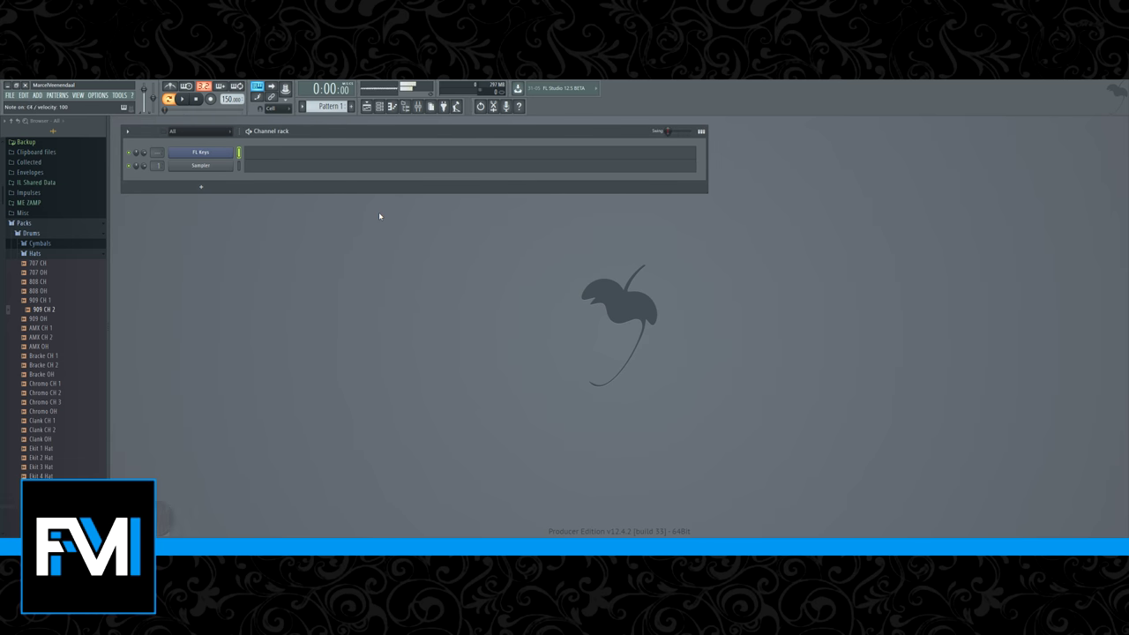
{"action": "left_click", "coordinate": [261, 155]}
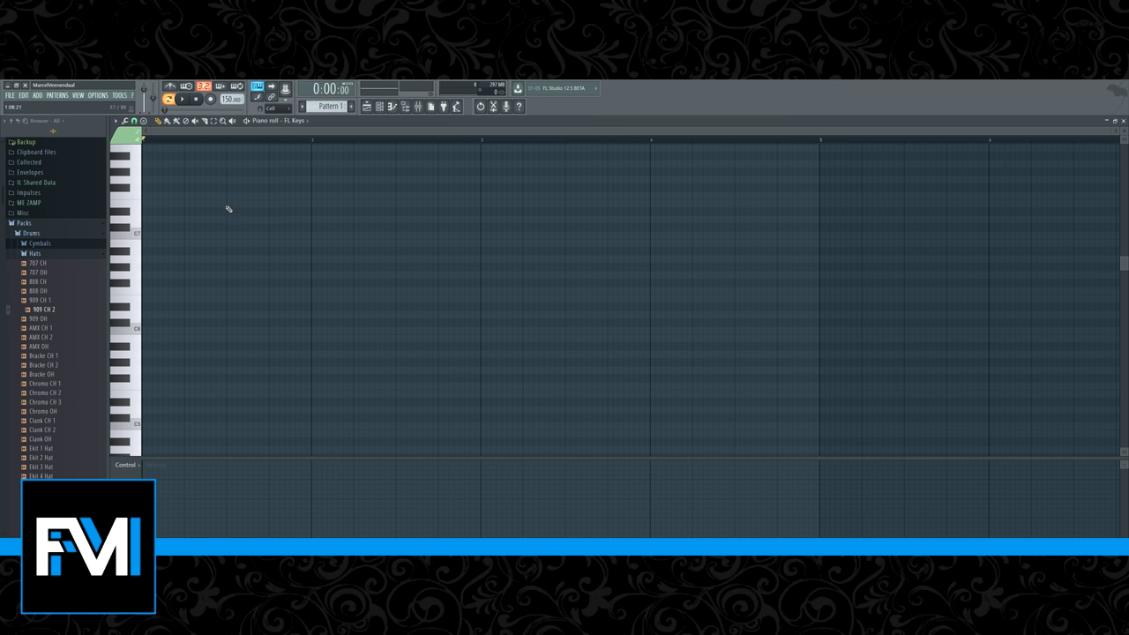
{"action": "scroll", "coordinate": [228, 213], "scroll_direction": "up", "scroll_amount": 2}
{"action": "scroll", "coordinate": [228, 213], "scroll_direction": "up", "scroll_amount": 2}
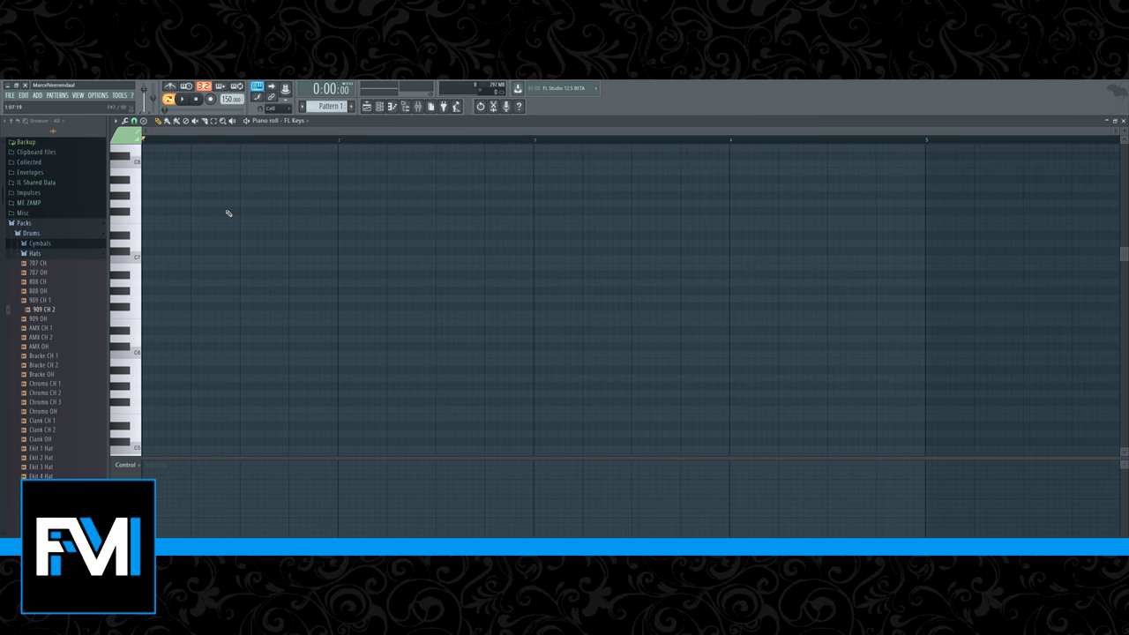
{"action": "scroll", "coordinate": [252, 202], "scroll_direction": "up", "scroll_amount": 3}
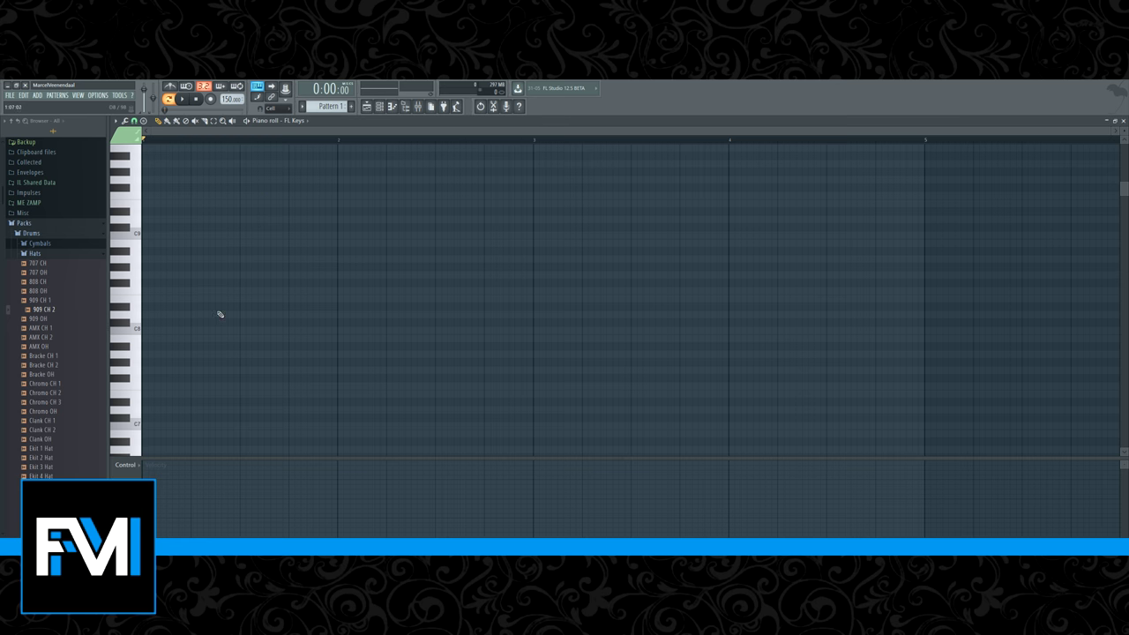
{"action": "scroll", "coordinate": [239, 321], "scroll_direction": "down", "scroll_amount": 4}
{"action": "scroll", "coordinate": [181, 270], "scroll_direction": "down", "scroll_amount": 3}
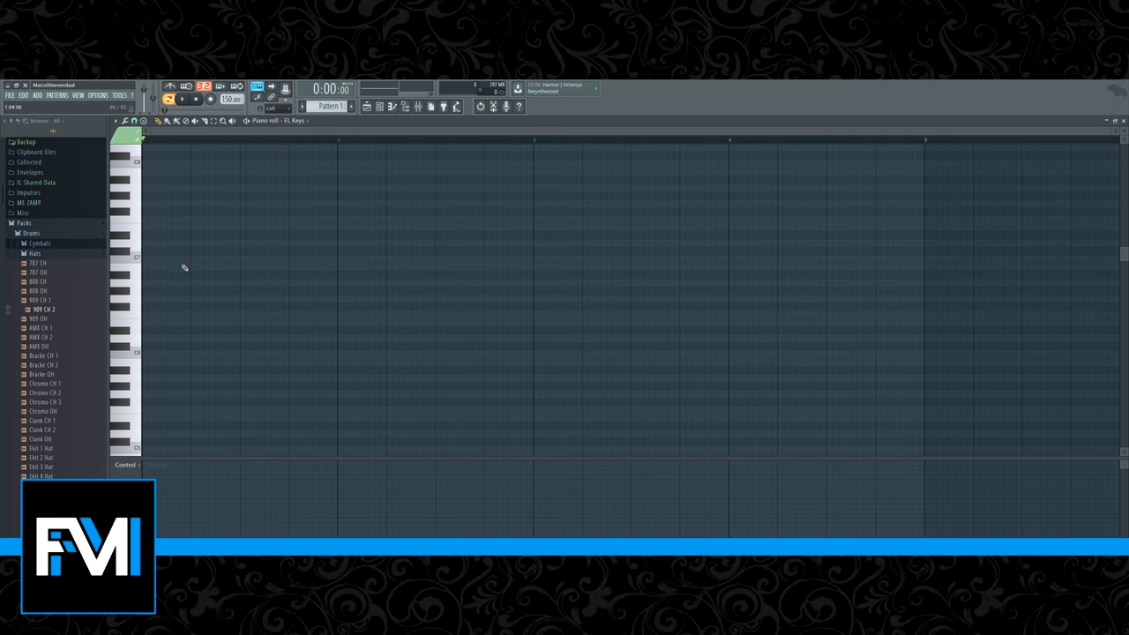
Audition some low pitches and place a B2 note at the start of bar 1.
{"action": "left_click", "coordinate": [195, 309]}
{"action": "right_click", "coordinate": [196, 308]}
{"action": "scroll", "coordinate": [197, 308], "scroll_direction": "down", "scroll_amount": 6}
{"action": "left_click_drag", "start_coordinate": [177, 329], "coordinate": [152, 363]}
{"action": "right_click", "coordinate": [152, 357]}
{"action": "scroll", "coordinate": [159, 380], "scroll_direction": "down", "scroll_amount": 6}
{"action": "right_click", "coordinate": [150, 403]}
{"action": "left_click", "coordinate": [139, 326]}
{"action": "right_click", "coordinate": [148, 347]}
Add G3, D3 and F#3 notes at the starts of bars 2, 3 and 4 respectively.
{"action": "left_click", "coordinate": [332, 305]}
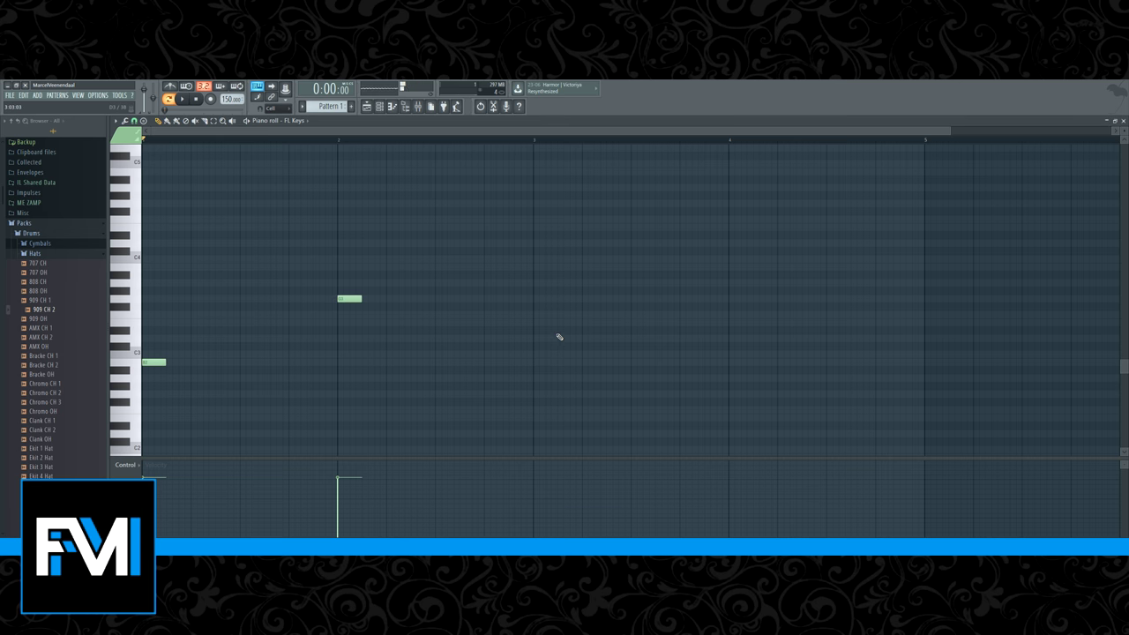
{"action": "left_click_drag", "start_coordinate": [556, 327], "coordinate": [528, 342]}
{"action": "left_click_drag", "start_coordinate": [732, 315], "coordinate": [734, 307]}
Copy the four root notes onto beats 2, 3 and 4 of their bars and play the pattern.
{"action": "key", "text": "ctrl+a"}
{"action": "left_click_drag", "start_coordinate": [355, 298], "coordinate": [447, 302]}
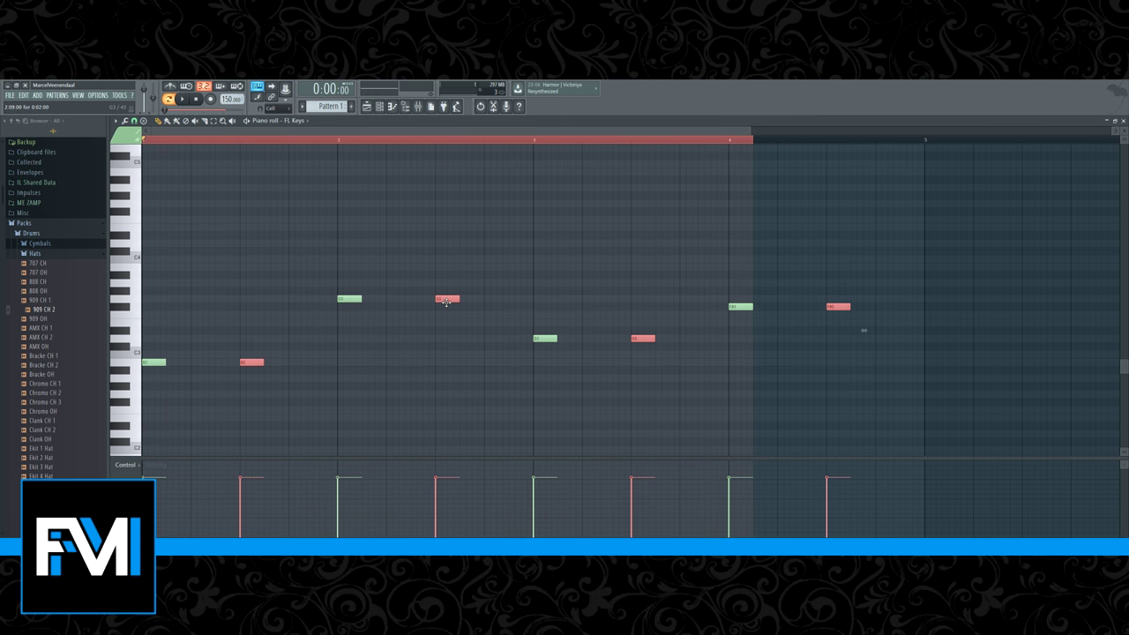
{"action": "key", "text": "ctrl+d"}
{"action": "key", "text": "ctrl+a"}
{"action": "left_click_drag", "start_coordinate": [149, 363], "coordinate": [195, 366]}
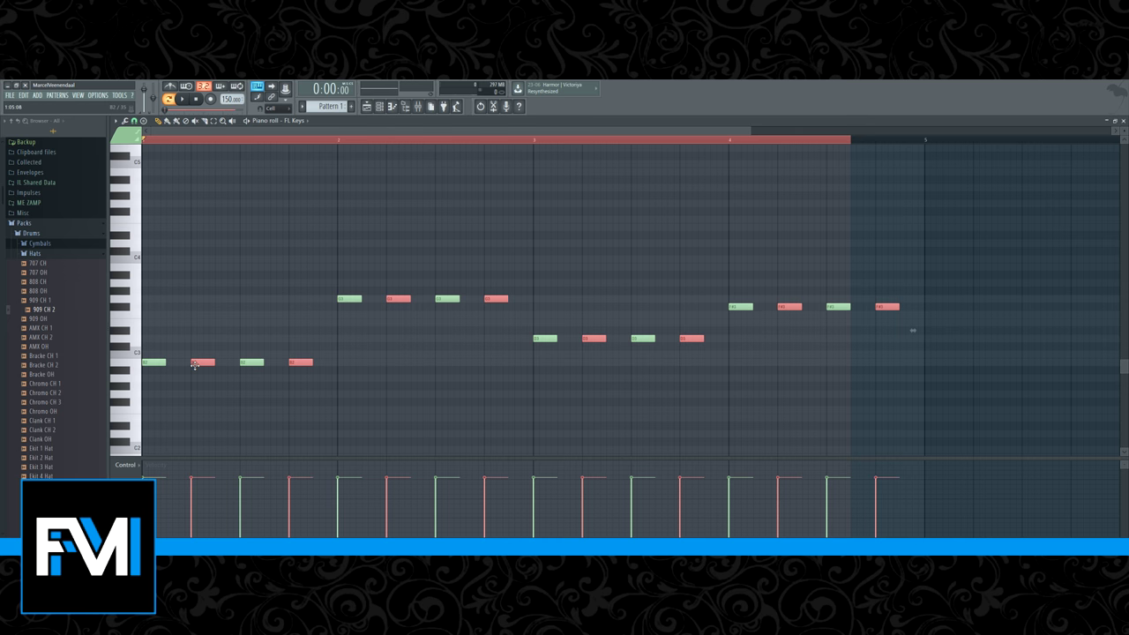
{"action": "key", "text": "ctrl+d"}
{"action": "key", "text": "space"}
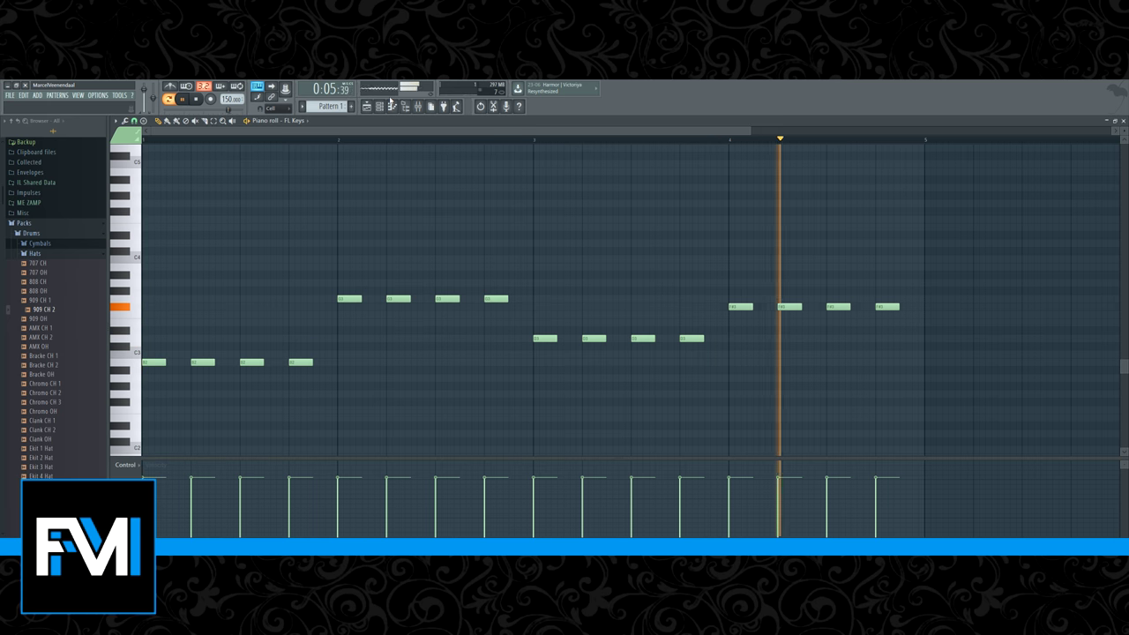
{"action": "key", "text": "space"}
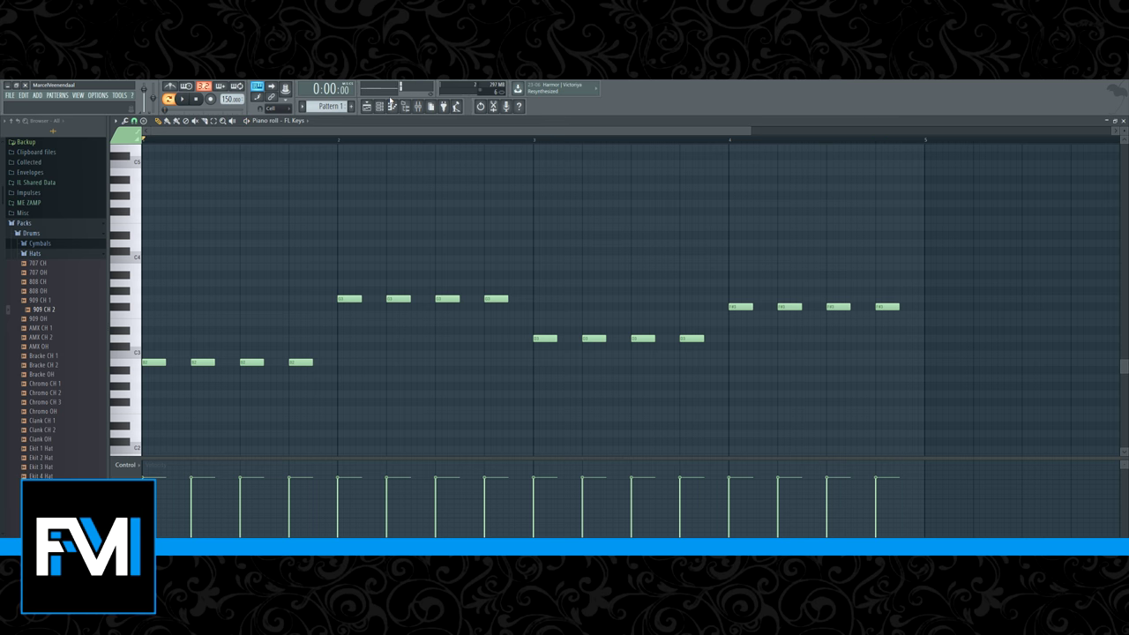
{"action": "key", "text": "ctrl+a"}
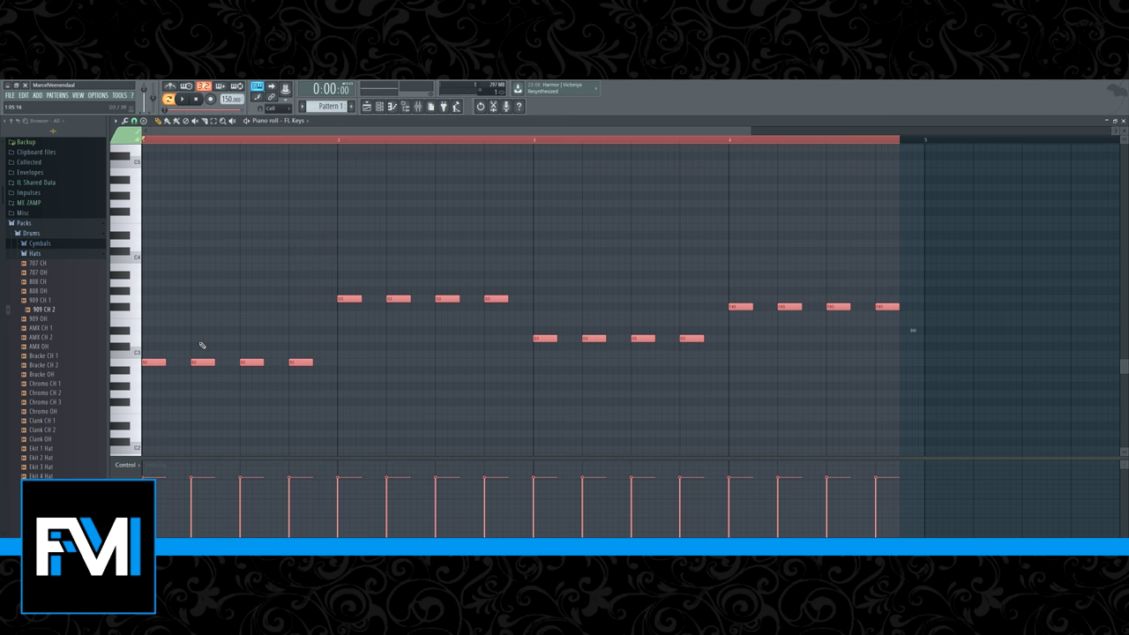
{"action": "key", "text": "ctrl+d"}
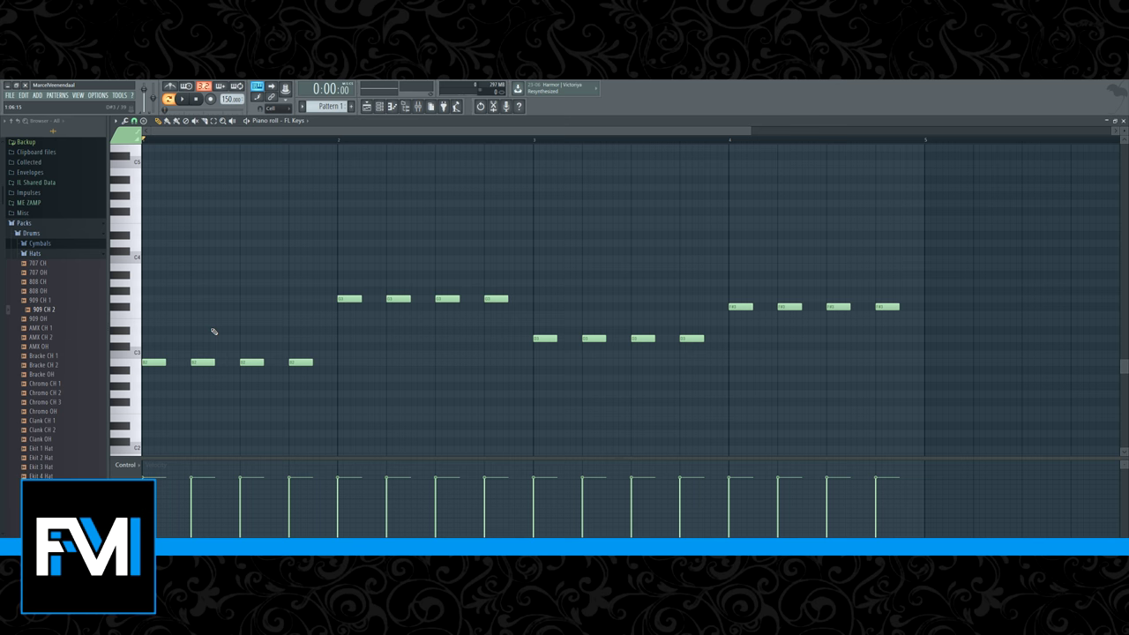
{"action": "key", "text": "ctrl+a"}
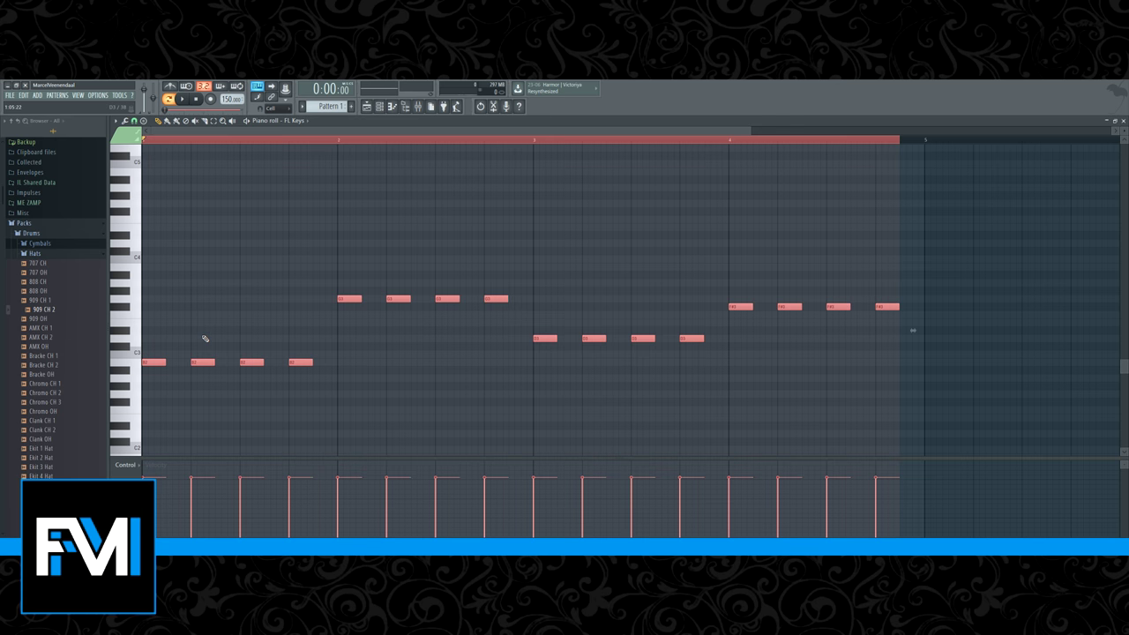
{"action": "left_click", "coordinate": [157, 362]}
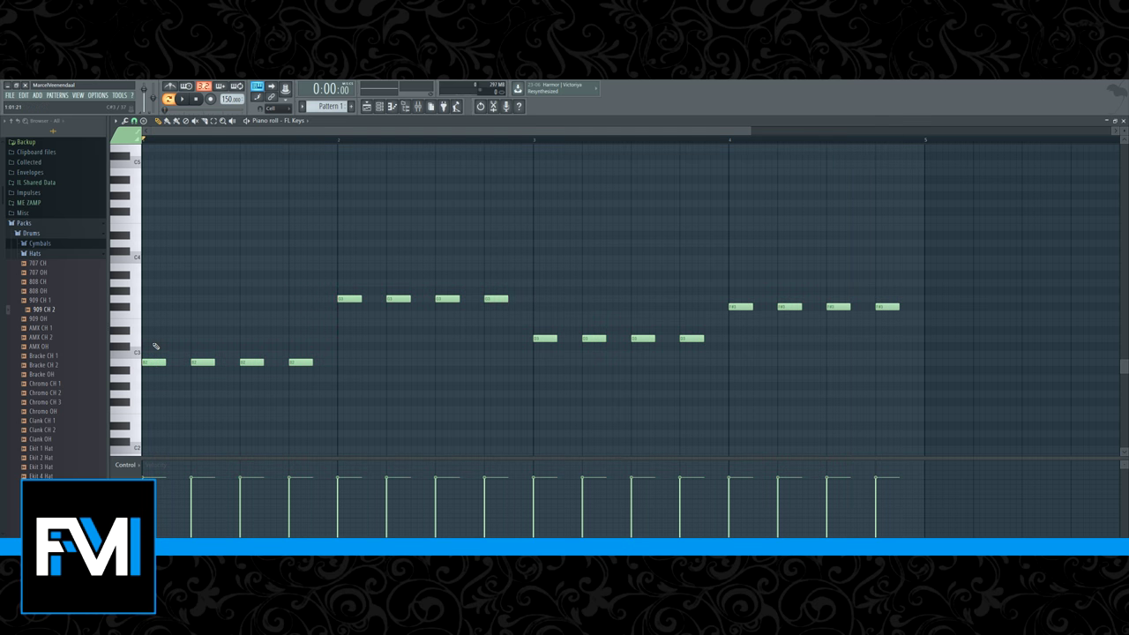
Duplicate all the root notes one octave higher and play the pattern.
{"action": "key", "text": "ctrl+a"}
{"action": "scroll", "coordinate": [154, 353], "scroll_direction": "up", "scroll_amount": 1}
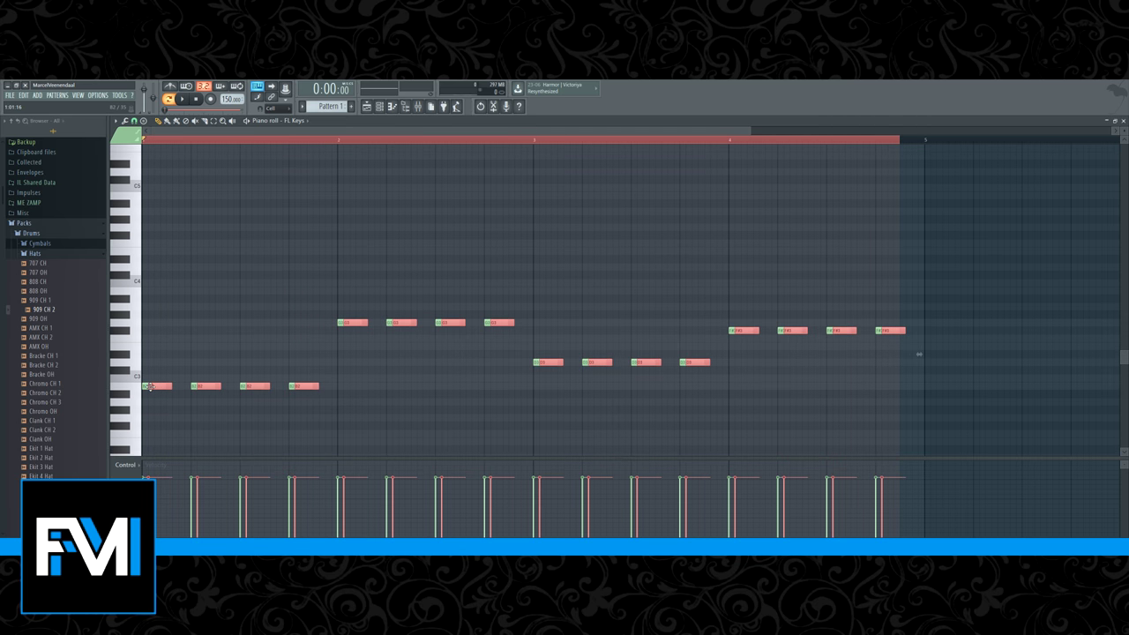
{"action": "left_click_drag", "start_coordinate": [135, 388], "coordinate": [154, 251]}
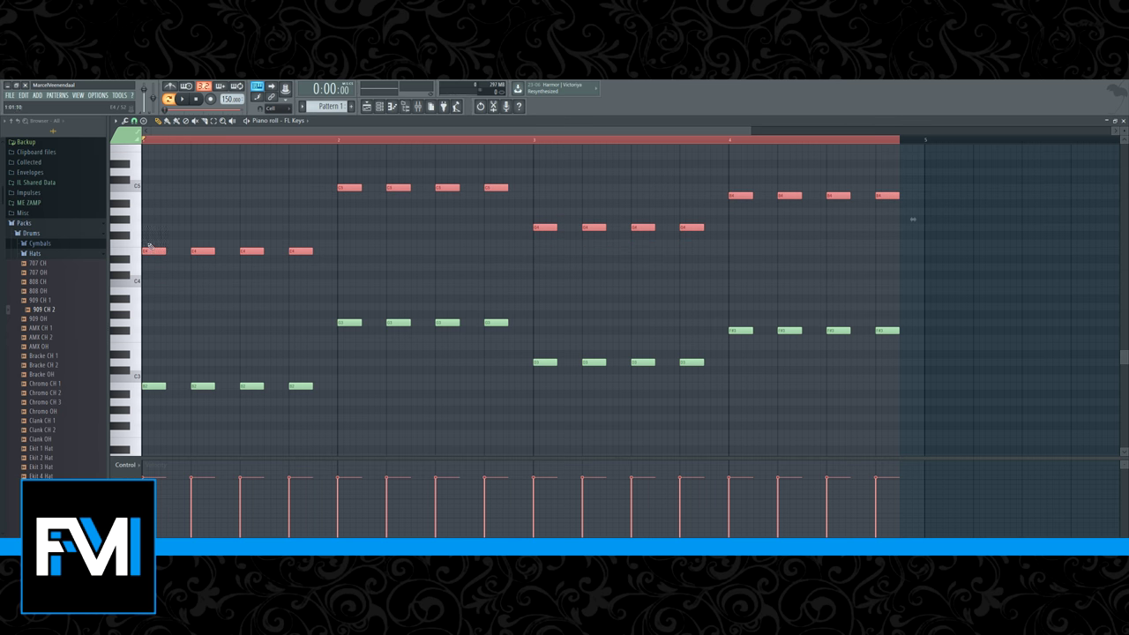
{"action": "left_click_drag", "start_coordinate": [151, 245], "coordinate": [154, 286]}
{"action": "key", "text": "space"}
{"action": "key", "text": "space"}
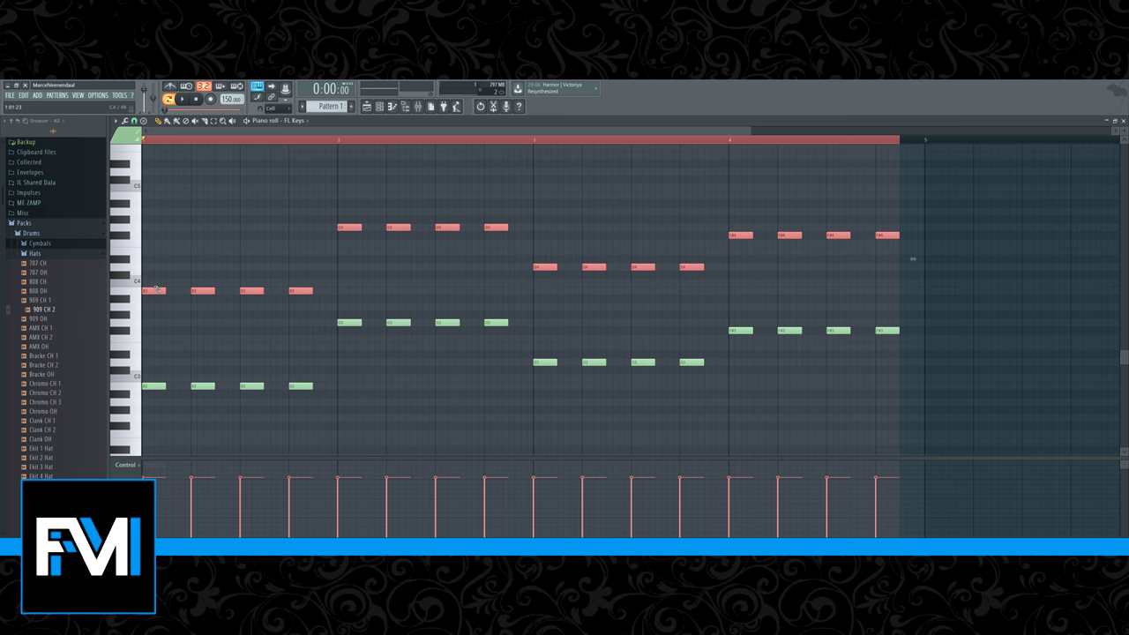
Raise the selected copied notes by another octave, deselect them and play the pattern.
{"action": "key", "text": "ctrl+Up"}
{"action": "key", "text": "ctrl+d"}
{"action": "key", "text": "space"}
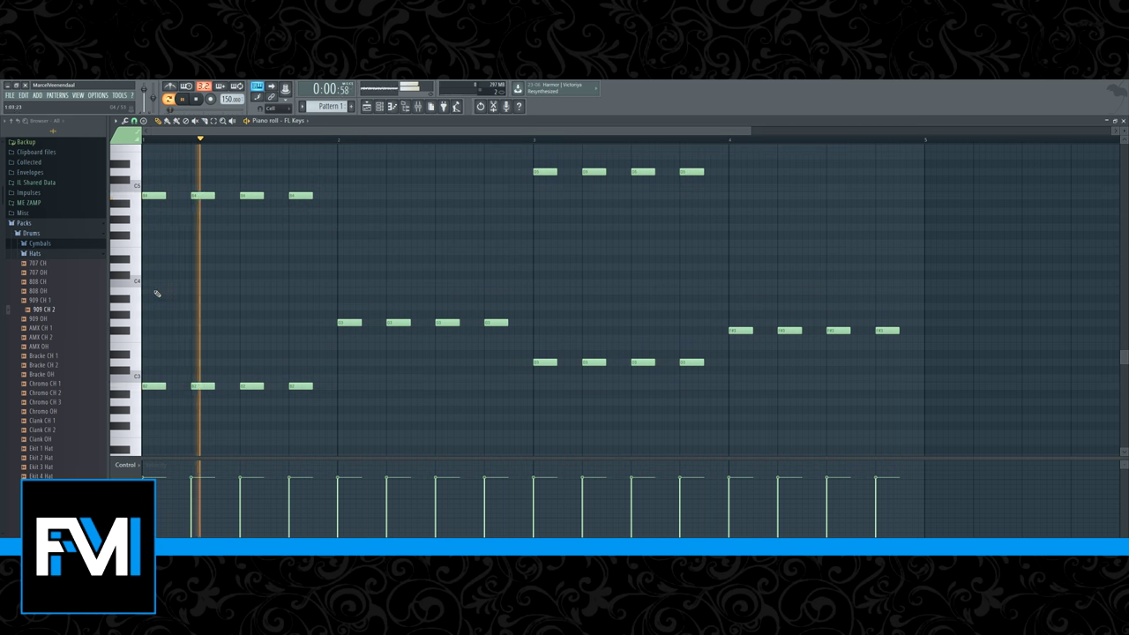
{"action": "key", "text": "space"}
Add first-beat chord notes: F#4 and D5 in bar 1, D5 and B5 in bar 2, A4 and F#5 in bar 3, C#5 and A5 in bar 4.
{"action": "scroll", "coordinate": [184, 287], "scroll_direction": "up", "scroll_amount": 3}
{"action": "scroll", "coordinate": [183, 287], "scroll_direction": "down", "scroll_amount": 1}
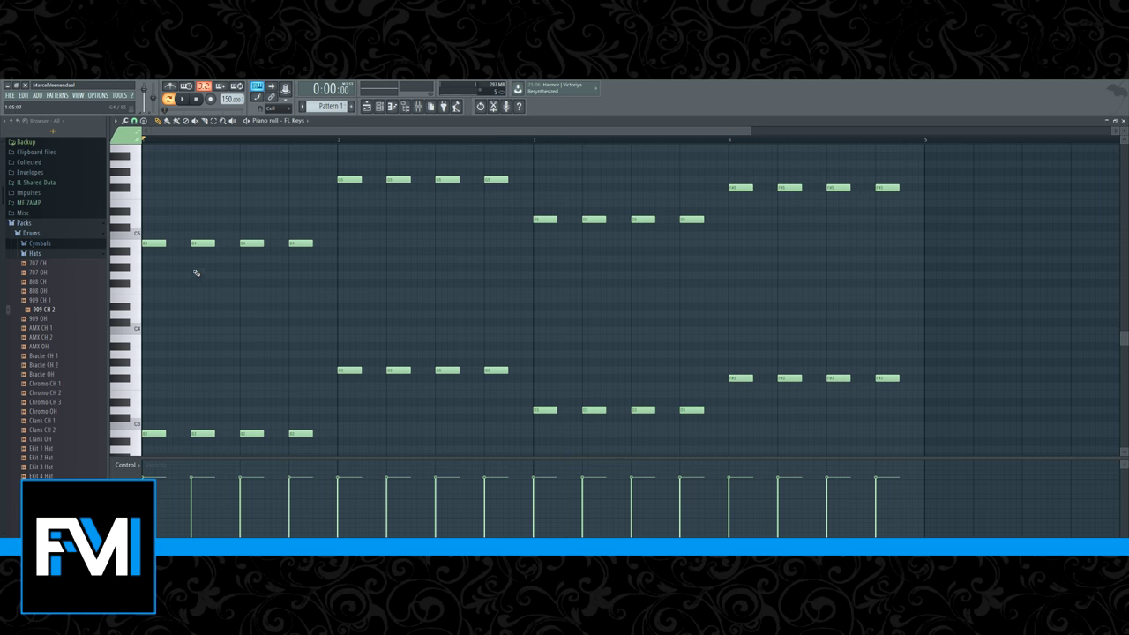
{"action": "left_click_drag", "start_coordinate": [175, 218], "coordinate": [152, 283]}
{"action": "left_click_drag", "start_coordinate": [339, 160], "coordinate": [339, 147]}
{"action": "left_click_drag", "start_coordinate": [318, 188], "coordinate": [338, 228]}
{"action": "left_click_drag", "start_coordinate": [534, 189], "coordinate": [533, 268]}
{"action": "left_click_drag", "start_coordinate": [729, 194], "coordinate": [729, 235]}
{"action": "left_click_drag", "start_coordinate": [728, 169], "coordinate": [731, 167]}
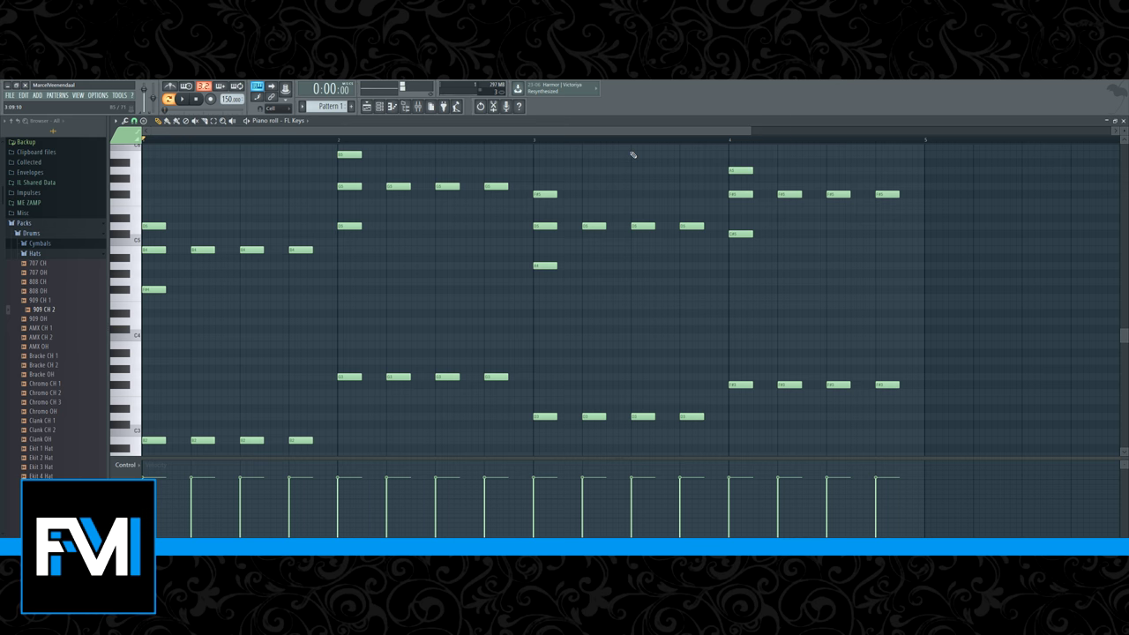
Delete every note on beats 2 to 4 in all four bars, keeping only the first-beat chords.
{"action": "scroll", "coordinate": [200, 229], "scroll_direction": "down", "scroll_amount": 2}
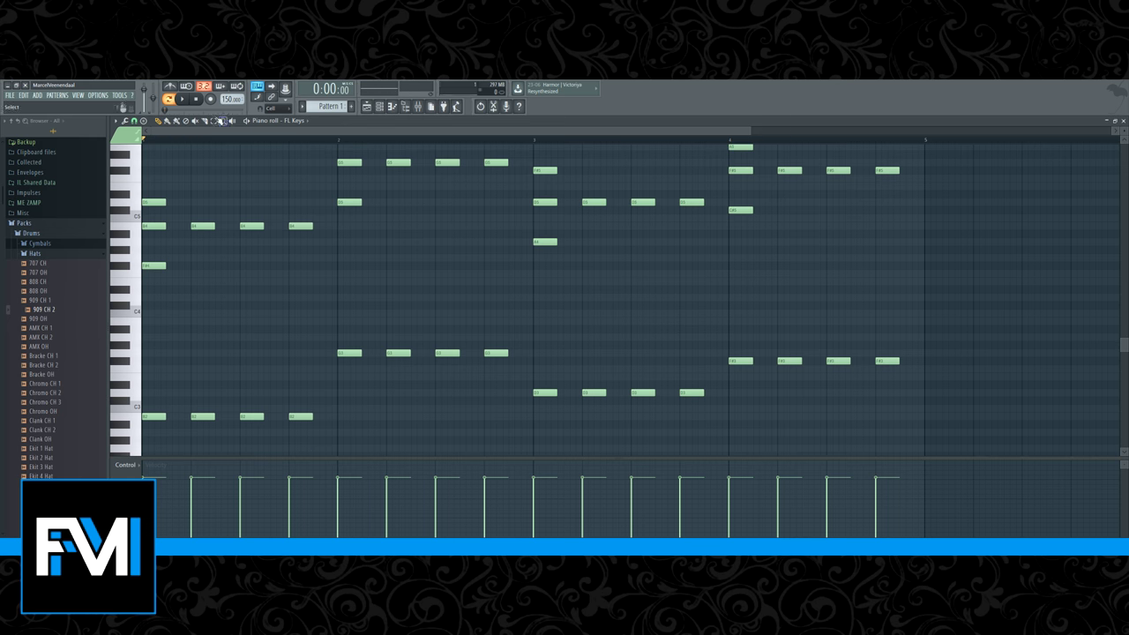
{"action": "left_click_drag", "start_coordinate": [203, 207], "coordinate": [314, 436]}
{"action": "key", "text": "Delete"}
{"action": "left_click_drag", "start_coordinate": [393, 152], "coordinate": [504, 385]}
{"action": "key", "text": "Delete"}
{"action": "scroll", "coordinate": [509, 368], "scroll_direction": "up", "scroll_amount": 4}
{"action": "left_click_drag", "start_coordinate": [588, 222], "coordinate": [706, 455]}
{"action": "key", "text": "Delete"}
{"action": "left_click_drag", "start_coordinate": [782, 196], "coordinate": [912, 418]}
{"action": "key", "text": "Delete"}
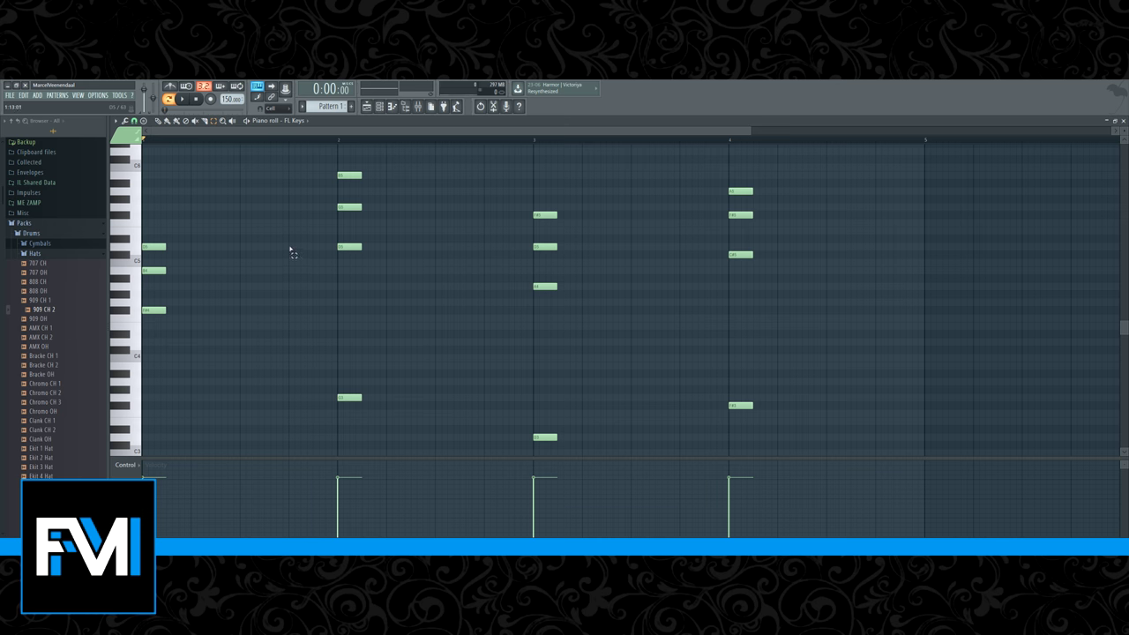
Add B4 and F#4 notes to the chord at the start of bar 2, auditioning its other pitches.
{"action": "scroll", "coordinate": [285, 242], "scroll_direction": "down", "scroll_amount": 2}
{"action": "scroll", "coordinate": [285, 243], "scroll_direction": "up", "scroll_amount": 2}
{"action": "scroll", "coordinate": [277, 271], "scroll_direction": "down", "scroll_amount": 2}
{"action": "scroll", "coordinate": [277, 271], "scroll_direction": "down", "scroll_amount": 1}
{"action": "left_click", "coordinate": [303, 248]}
{"action": "right_click", "coordinate": [306, 248]}
{"action": "left_click", "coordinate": [341, 273]}
{"action": "left_click", "coordinate": [338, 311]}
{"action": "left_click", "coordinate": [307, 396]}
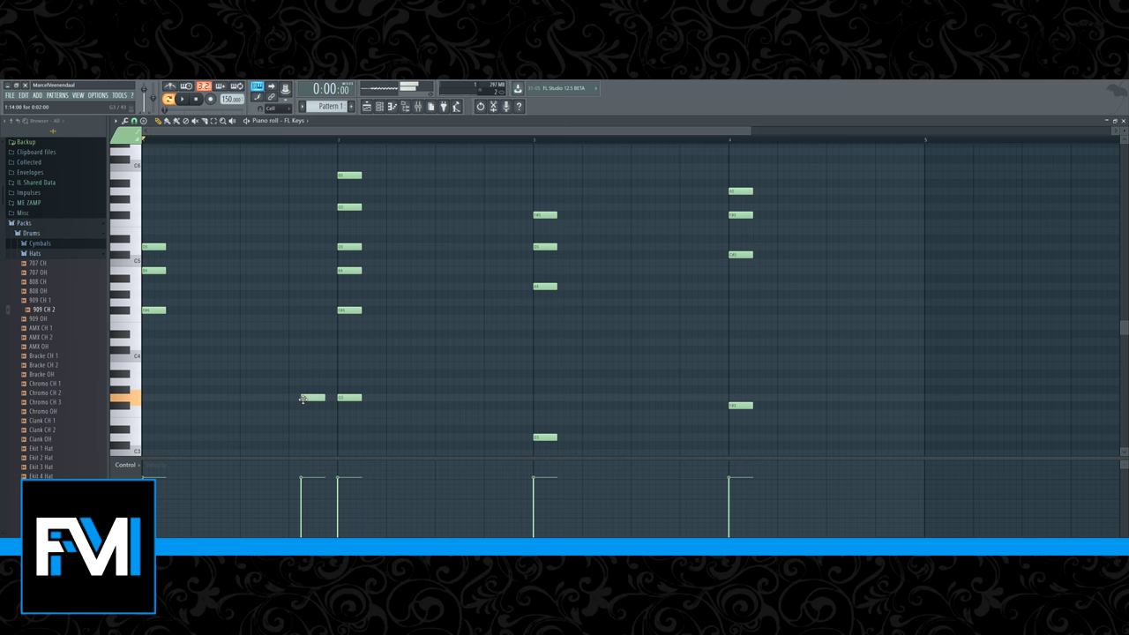
{"action": "right_click", "coordinate": [308, 395]}
Add G4 to the bar 2 chord and delete its F#4, G5 and B5 notes.
{"action": "left_click_drag", "start_coordinate": [309, 315], "coordinate": [339, 292]}
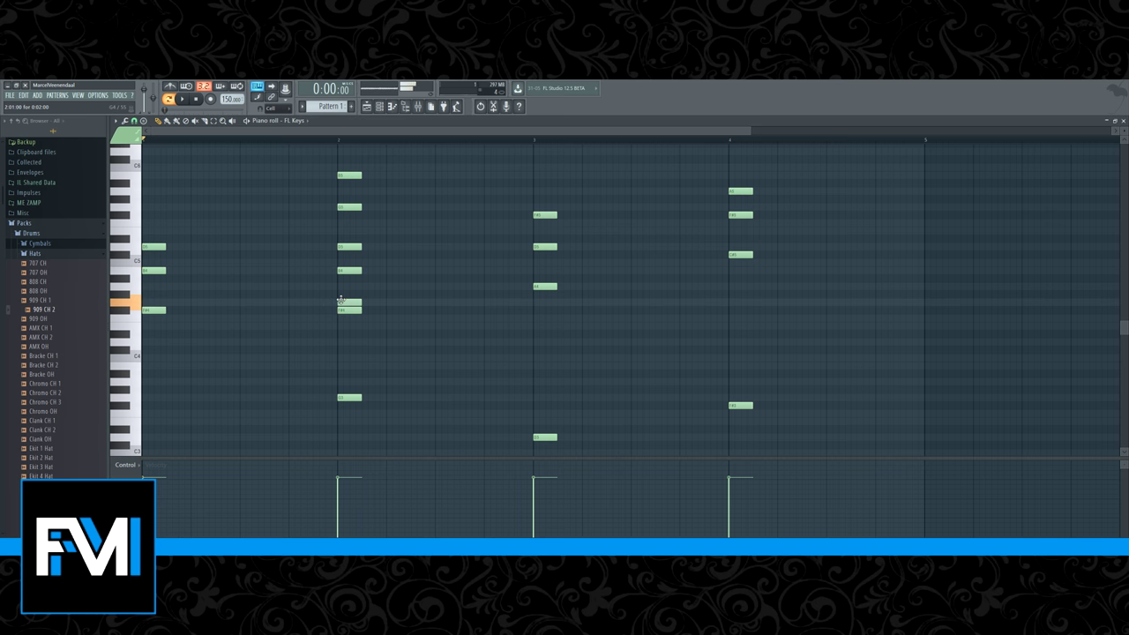
{"action": "right_click", "coordinate": [348, 309]}
{"action": "left_click", "coordinate": [383, 272]}
{"action": "right_click", "coordinate": [384, 272]}
{"action": "right_click", "coordinate": [353, 207]}
{"action": "right_click", "coordinate": [353, 176]}
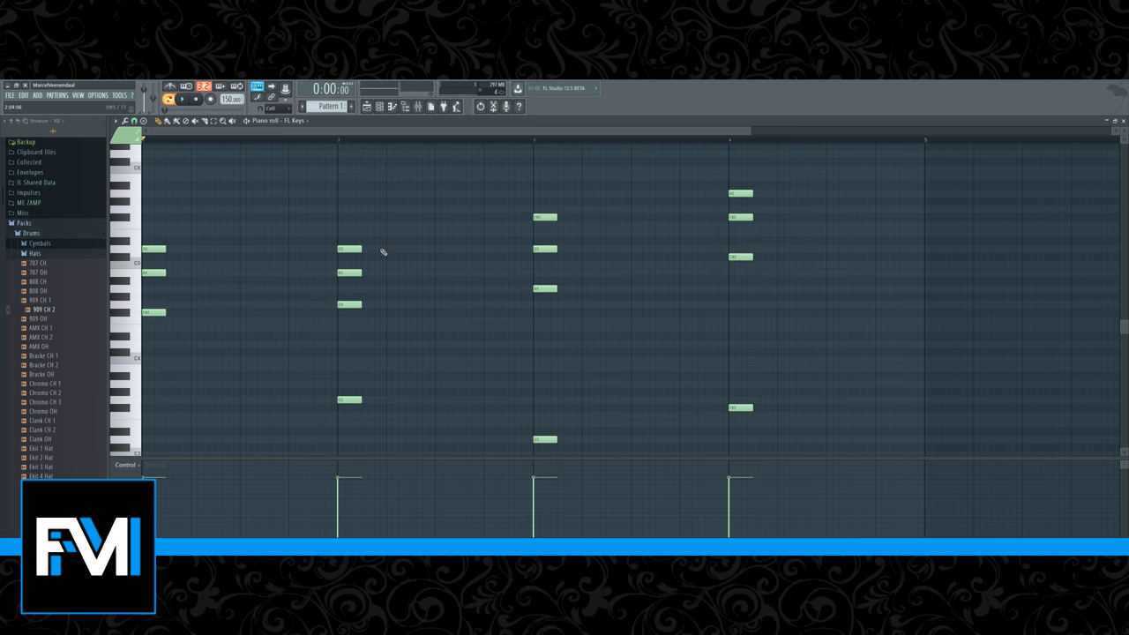
Invert the bar 3 chord by adding F#4 and deleting F#5, auditioning its other pitches.
{"action": "scroll", "coordinate": [494, 331], "scroll_direction": "down", "scroll_amount": 3}
{"action": "left_click", "coordinate": [517, 391]}
{"action": "right_click", "coordinate": [518, 393]}
{"action": "left_click", "coordinate": [535, 264]}
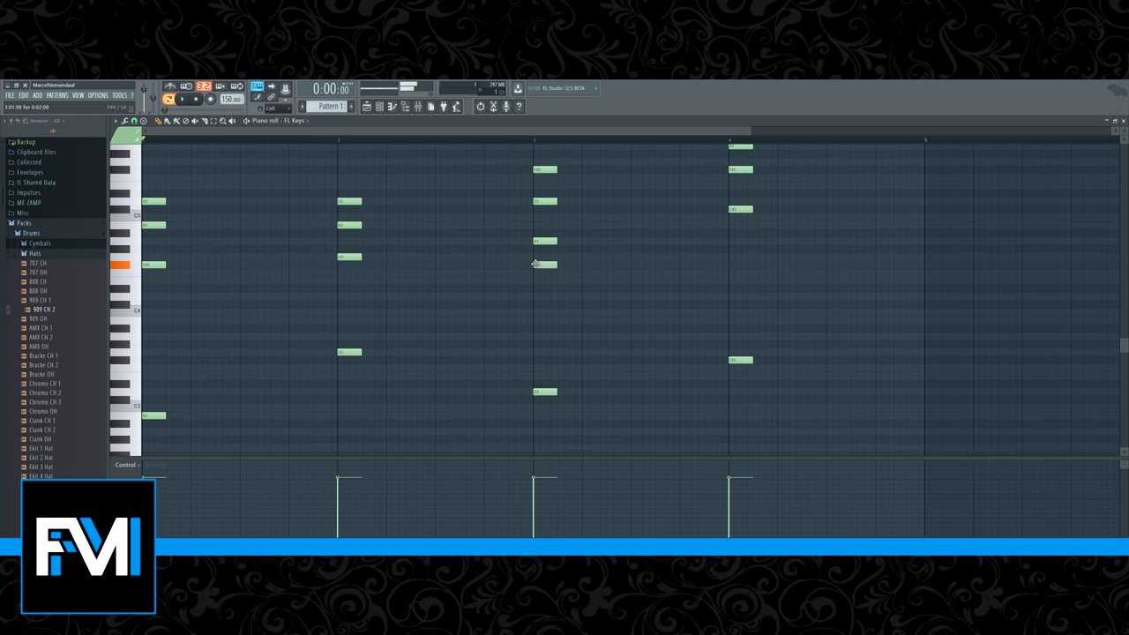
{"action": "left_click_drag", "start_coordinate": [517, 234], "coordinate": [515, 243]}
{"action": "right_click", "coordinate": [515, 243]}
{"action": "left_click", "coordinate": [515, 202]}
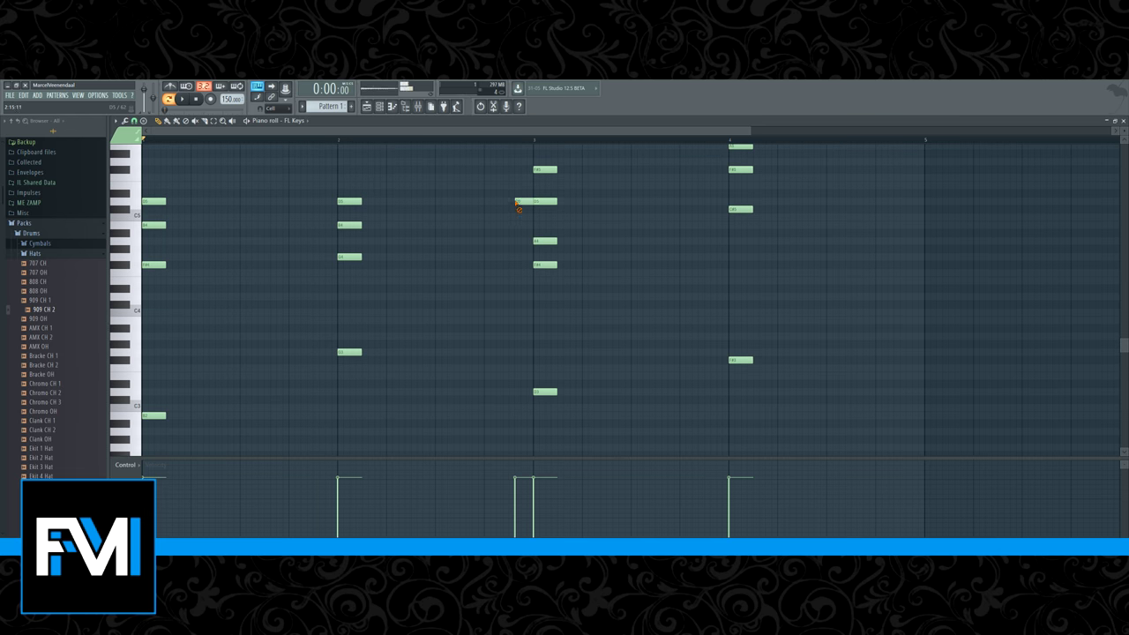
{"action": "right_click", "coordinate": [518, 203]}
{"action": "right_click", "coordinate": [549, 171]}
Invert the bar 4 chord by adding A4 and deleting A5, auditioning its other pitches.
{"action": "scroll", "coordinate": [666, 285], "scroll_direction": "up", "scroll_amount": 3}
{"action": "left_click", "coordinate": [720, 432]}
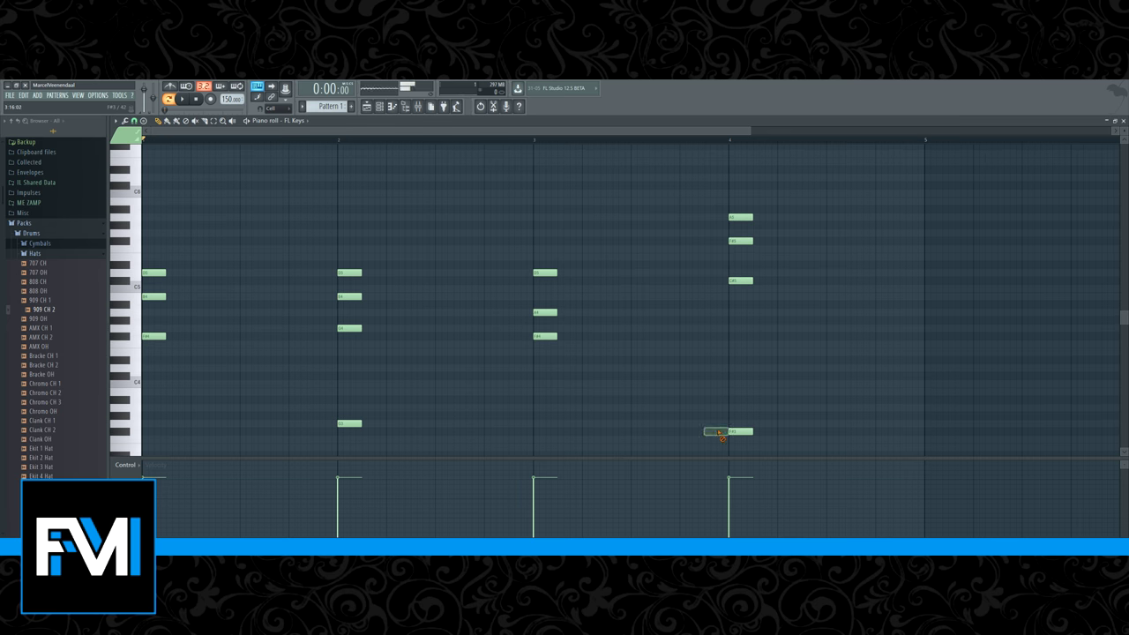
{"action": "left_click", "coordinate": [734, 312]}
{"action": "left_click_drag", "start_coordinate": [719, 287], "coordinate": [713, 279]}
{"action": "right_click", "coordinate": [717, 280]}
{"action": "left_click", "coordinate": [719, 239]}
{"action": "right_click", "coordinate": [719, 241]}
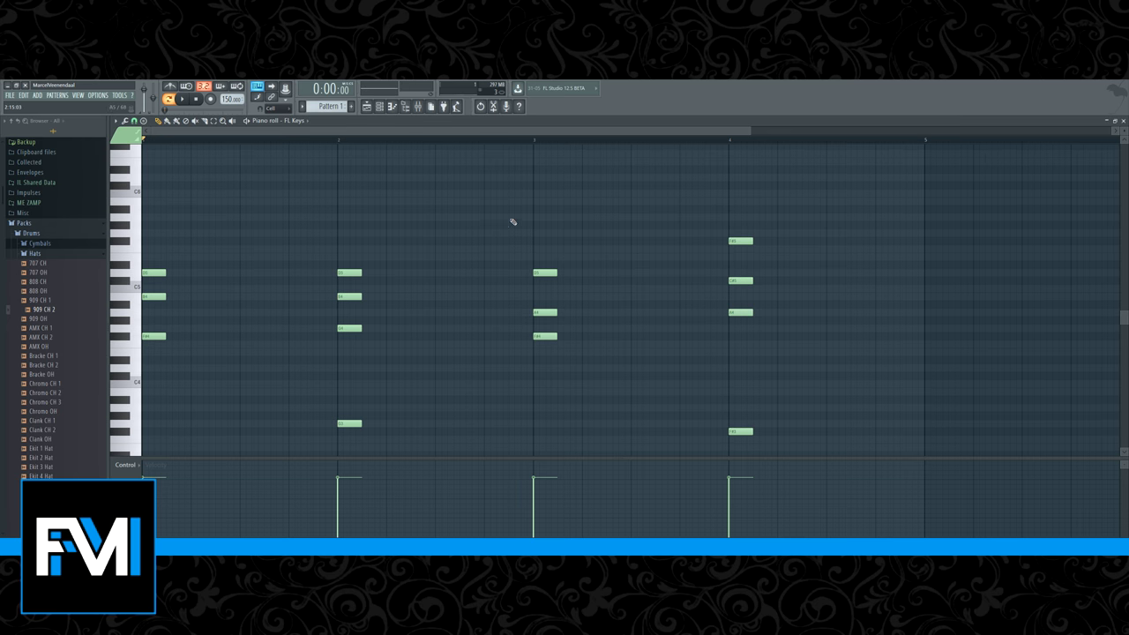
Play the pattern to hear the revoiced chord progression.
{"action": "scroll", "coordinate": [513, 221], "scroll_direction": "down", "scroll_amount": 2}
{"action": "key", "text": "space"}
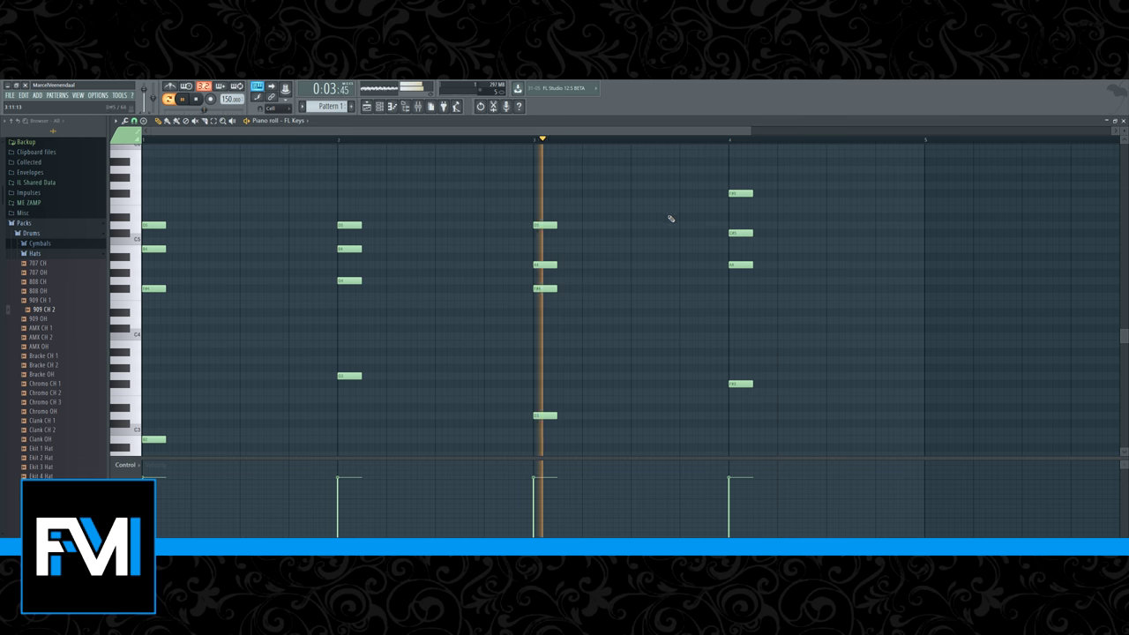
{"action": "key", "text": "space"}
Invert the bar 4 chord further by adding F#4 and deleting its top F#5, and play the progression.
{"action": "left_click_drag", "start_coordinate": [696, 237], "coordinate": [711, 268]}
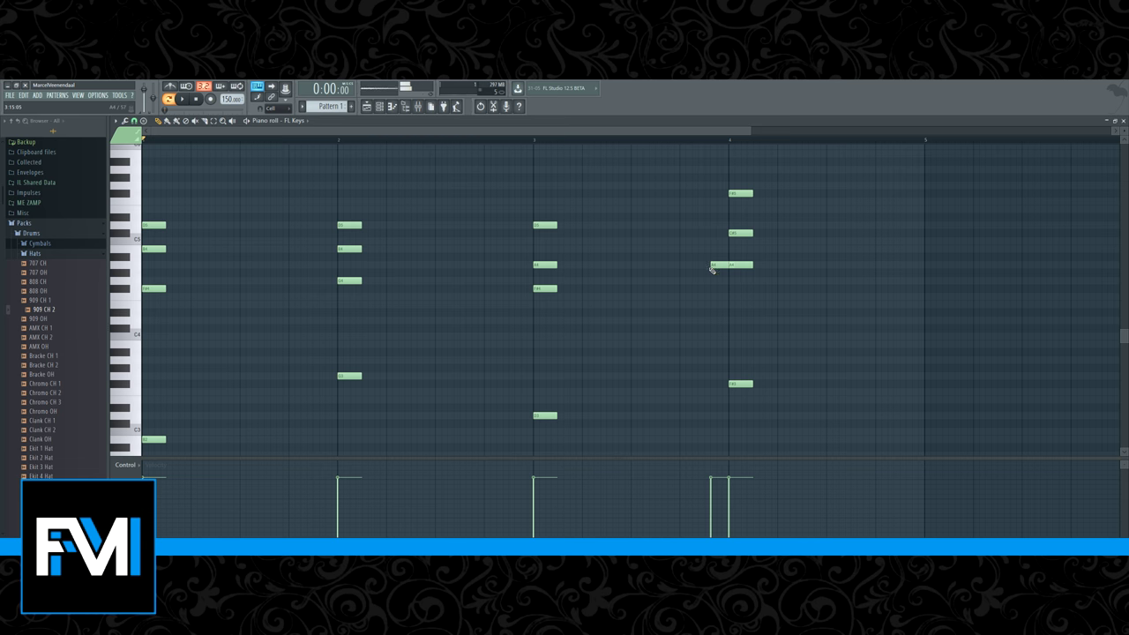
{"action": "left_click", "coordinate": [729, 306]}
{"action": "left_click", "coordinate": [703, 381]}
{"action": "right_click", "coordinate": [705, 383]}
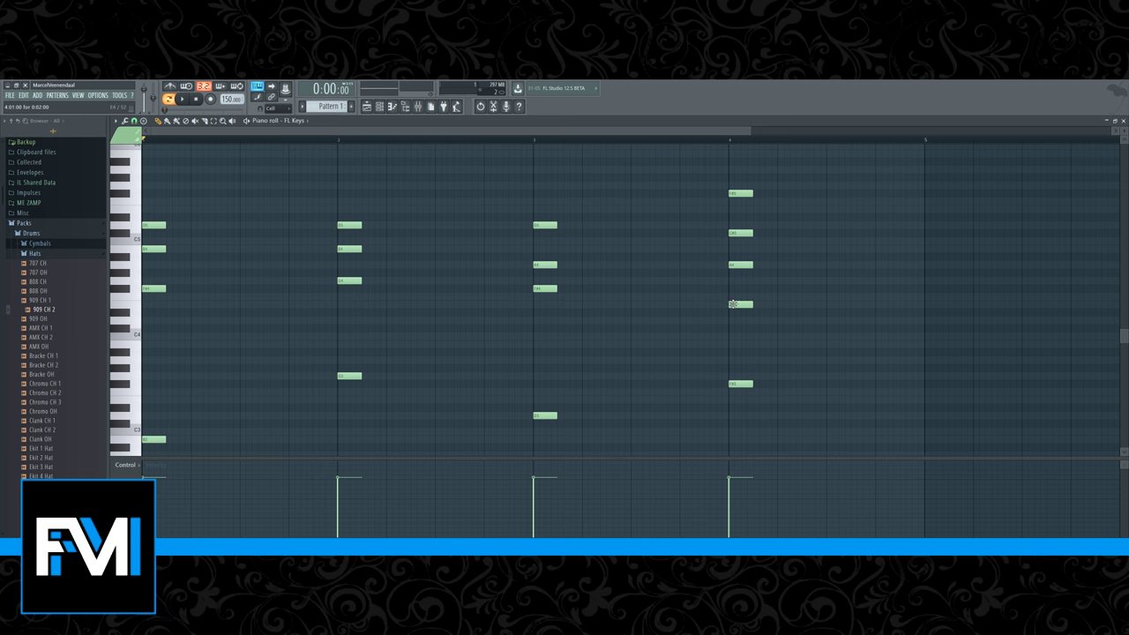
{"action": "left_click_drag", "start_coordinate": [733, 304], "coordinate": [733, 283]}
{"action": "key", "text": "space"}
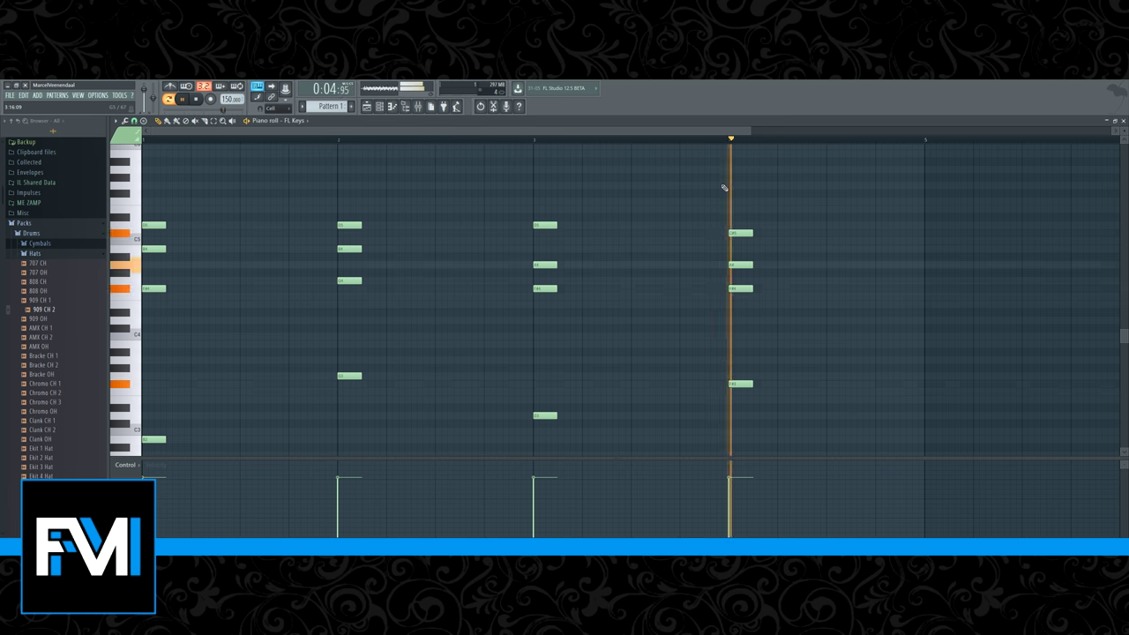
{"action": "key", "text": "space"}
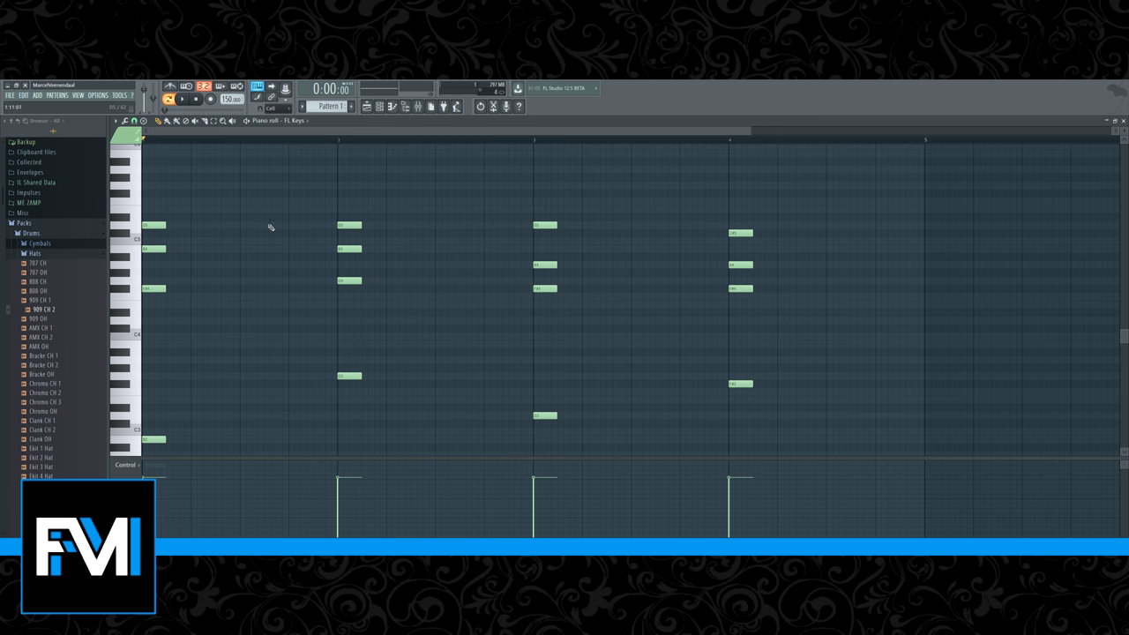
Lengthen all chord notes to one full bar each and play the sustained progression.
{"action": "key", "text": "ctrl+a"}
{"action": "left_click_drag", "start_coordinate": [164, 226], "coordinate": [337, 229]}
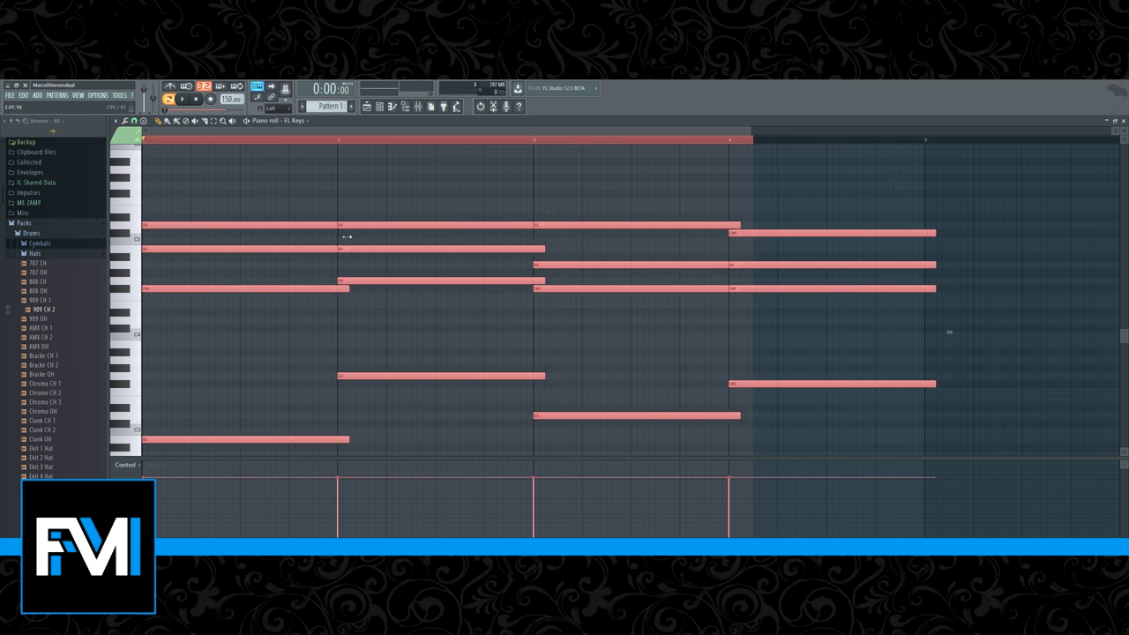
{"action": "key", "text": "space"}
{"action": "key", "text": "ctrl+d"}
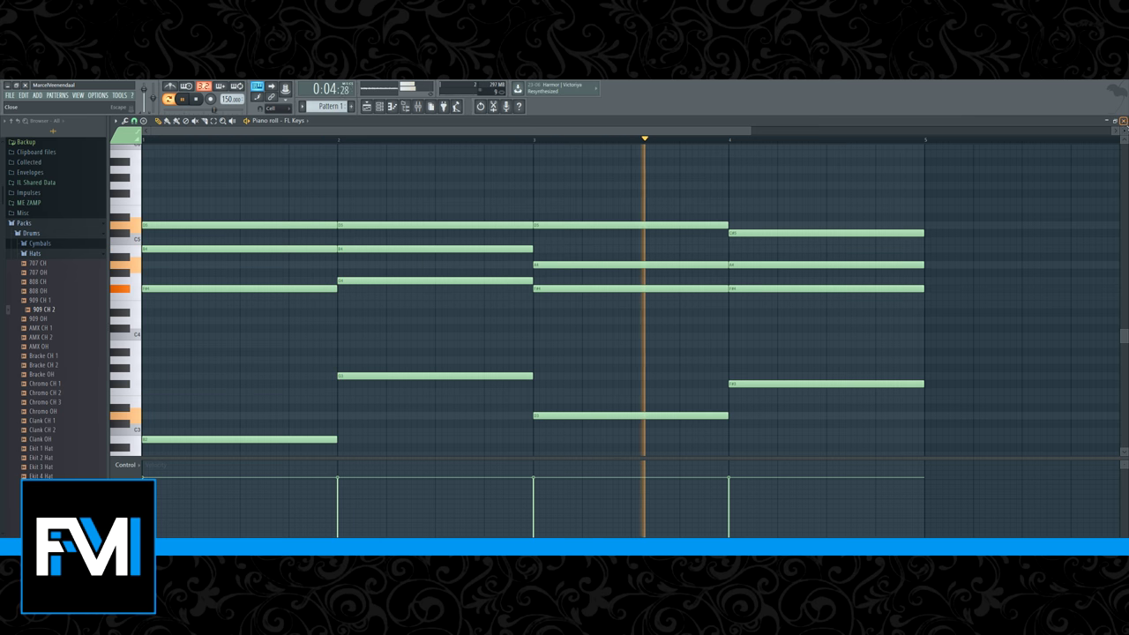
{"action": "key", "text": "space"}
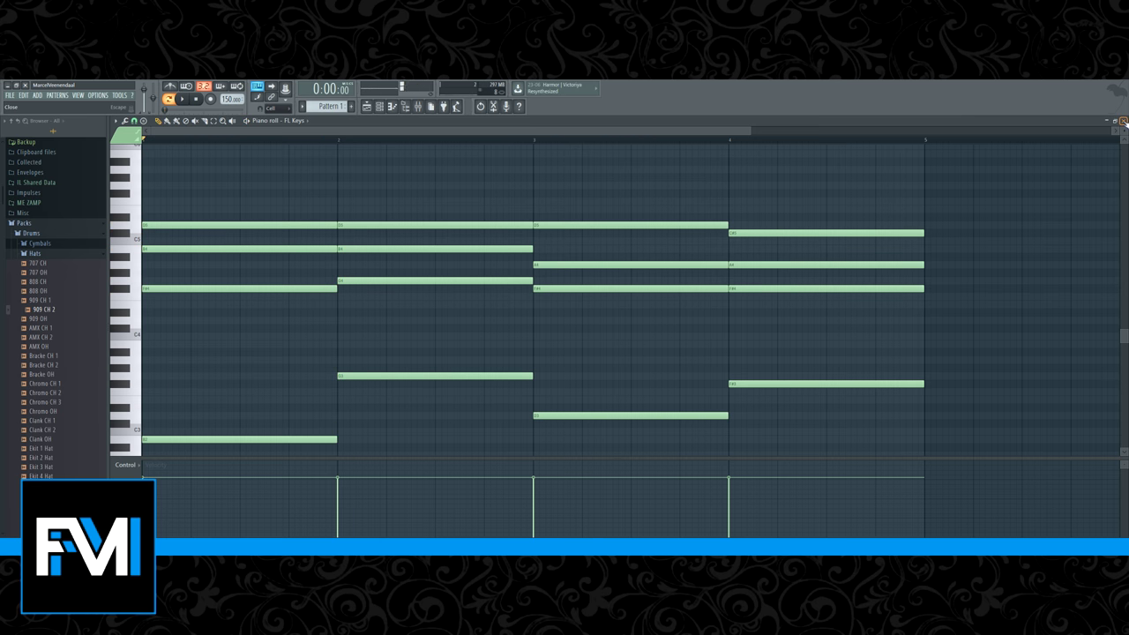
Insert a second FL Keys channel in the channel rack and open its piano roll.
{"action": "left_click", "coordinate": [1124, 121]}
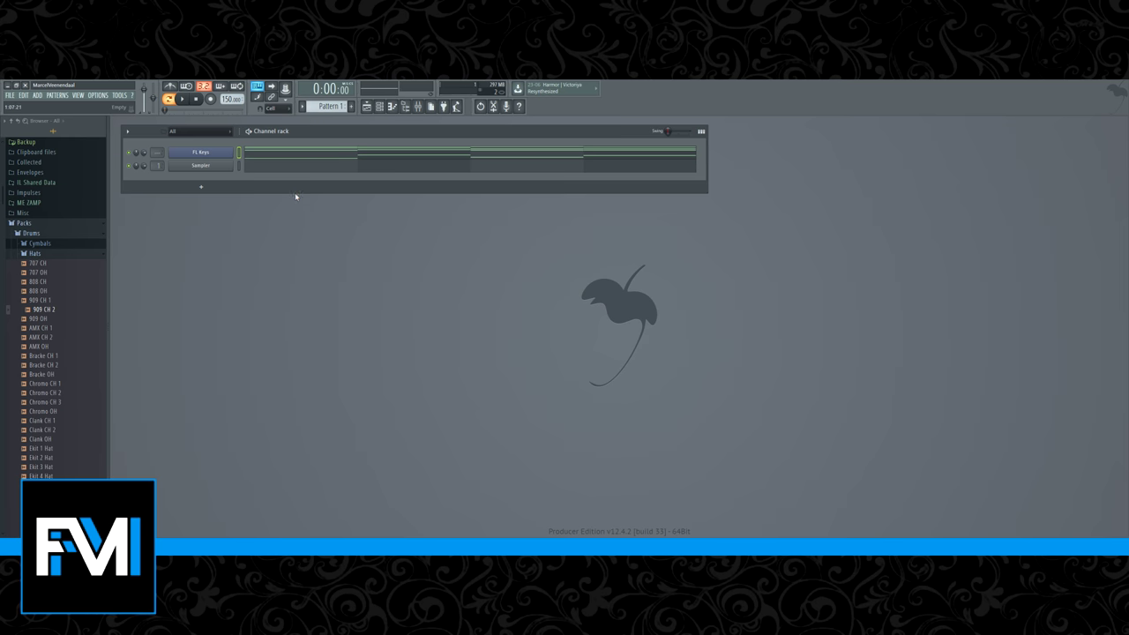
{"action": "right_click", "coordinate": [231, 152]}
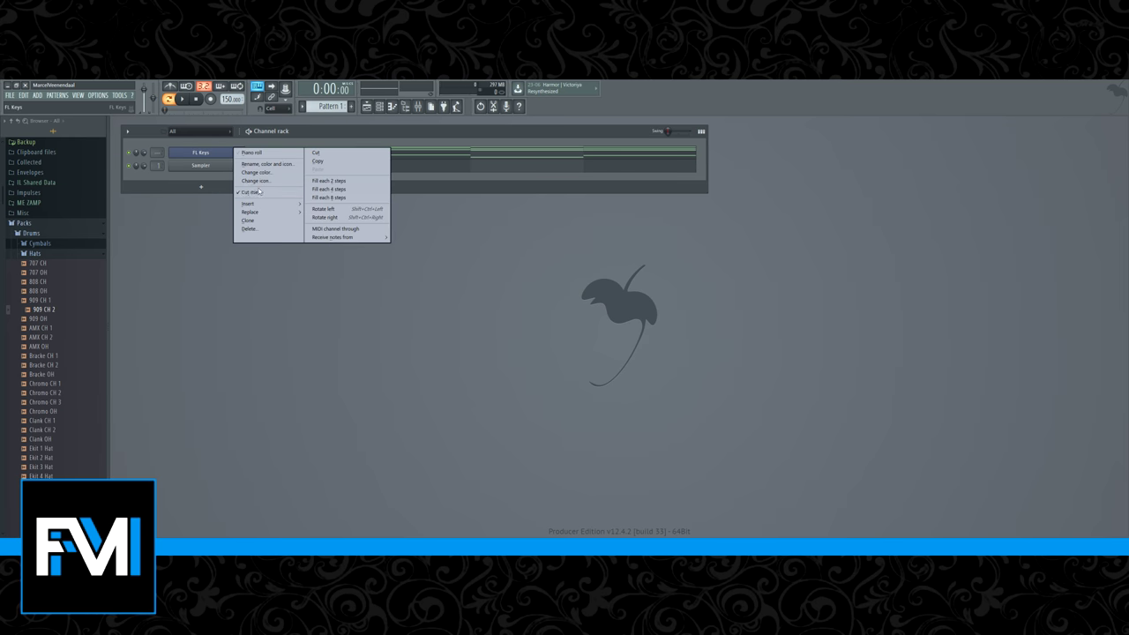
{"action": "mouse_move", "coordinate": [260, 205]}
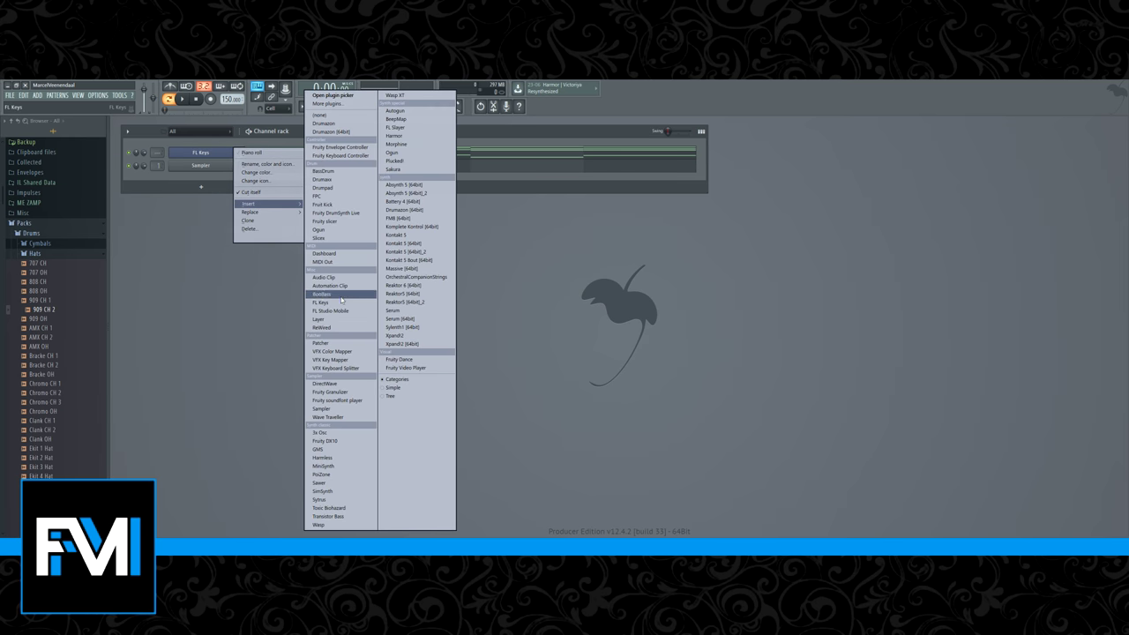
{"action": "left_click", "coordinate": [321, 303]}
{"action": "left_click", "coordinate": [310, 134]}
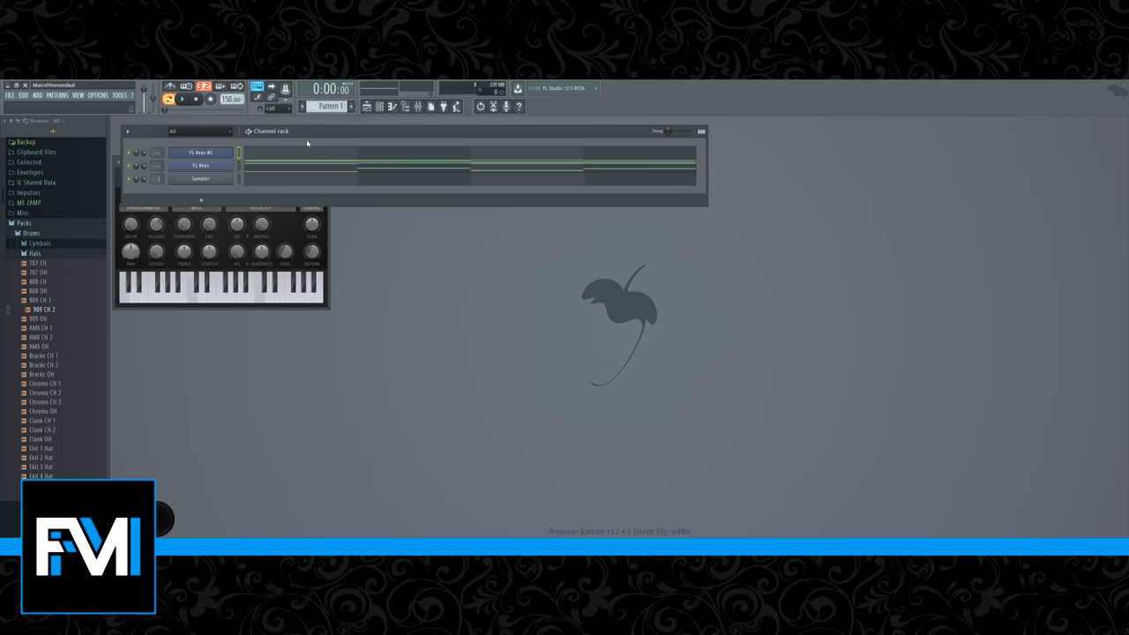
{"action": "left_click", "coordinate": [278, 152]}
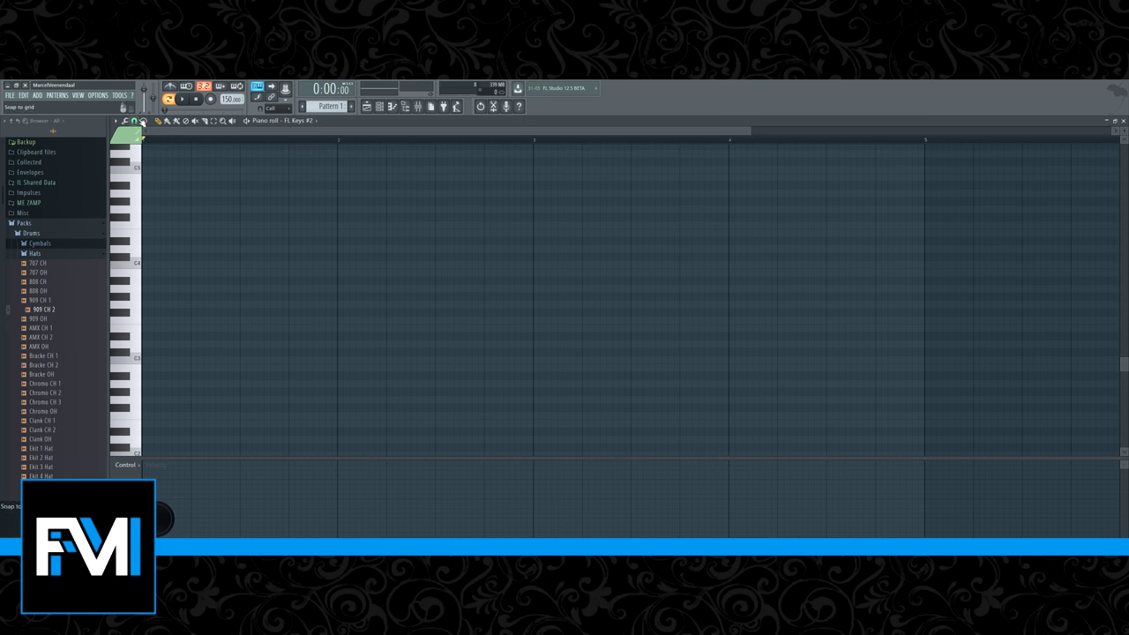
Show the first FL Keys channel's chords as ghost notes in the FL Keys #2 piano roll.
{"action": "left_click", "coordinate": [115, 122]}
{"action": "mouse_move", "coordinate": [138, 185]}
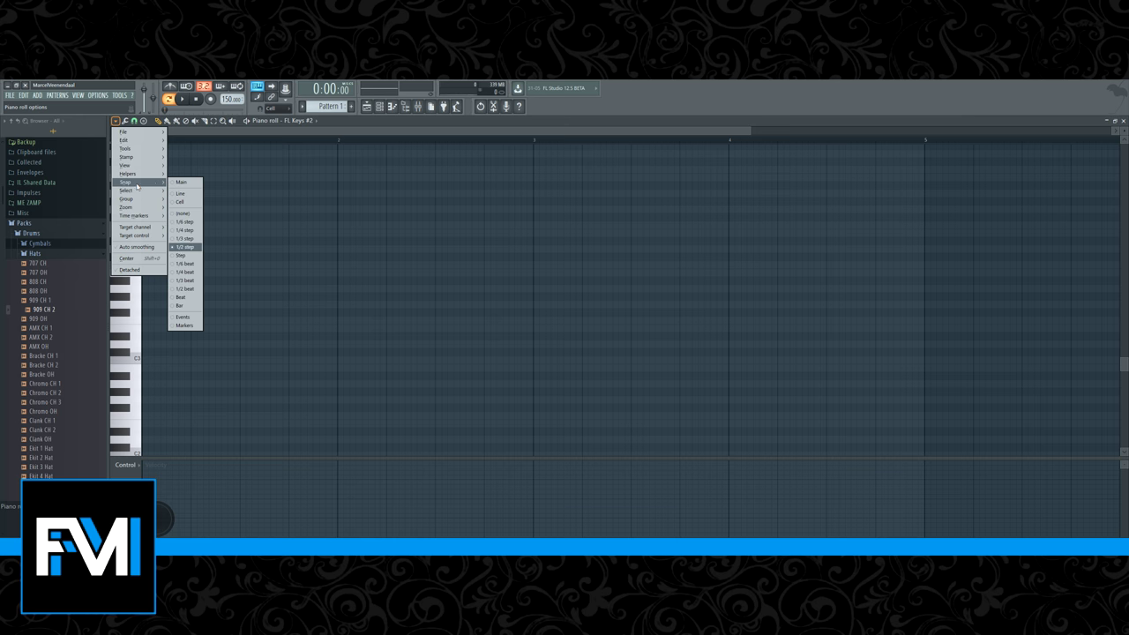
{"action": "mouse_move", "coordinate": [156, 149]}
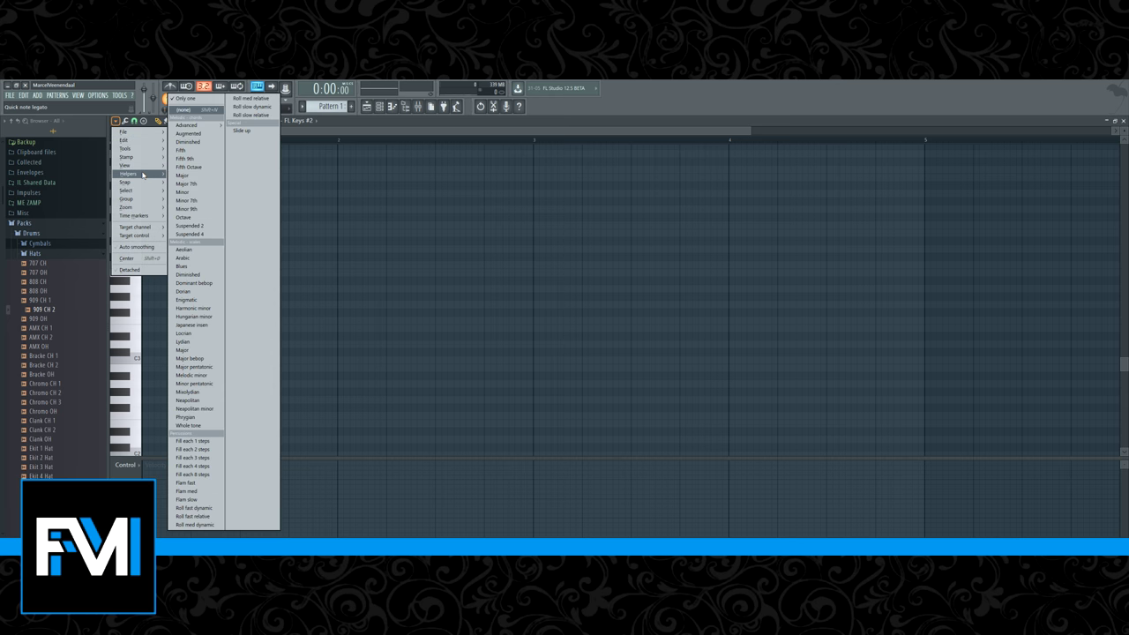
{"action": "left_click", "coordinate": [216, 211]}
{"action": "scroll", "coordinate": [223, 213], "scroll_direction": "up", "scroll_amount": 2}
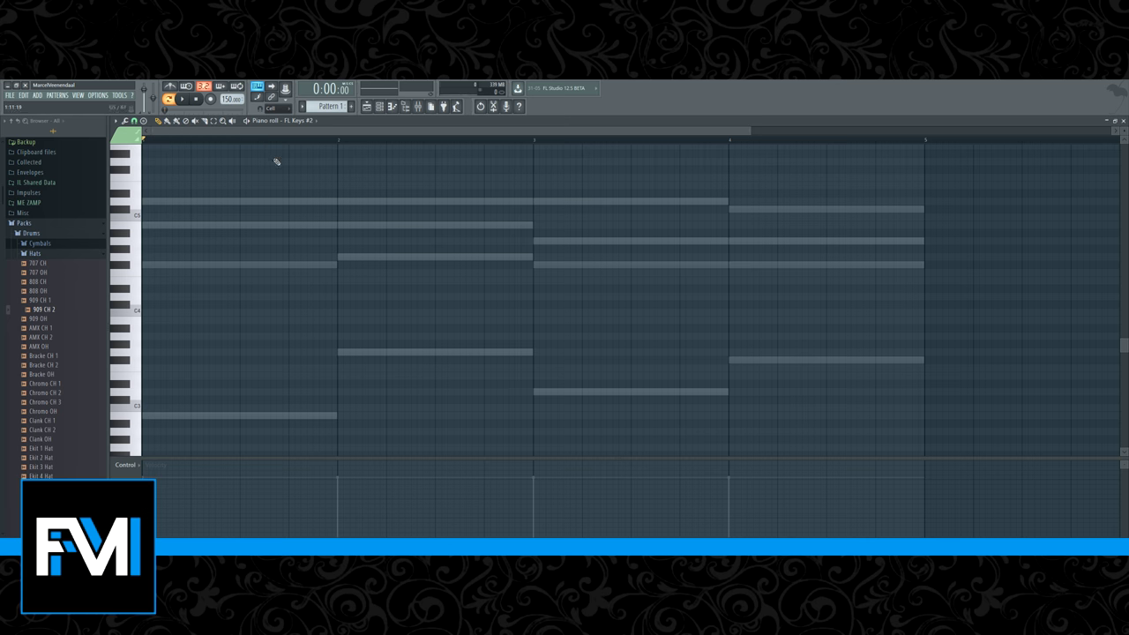
{"action": "left_click", "coordinate": [124, 121]}
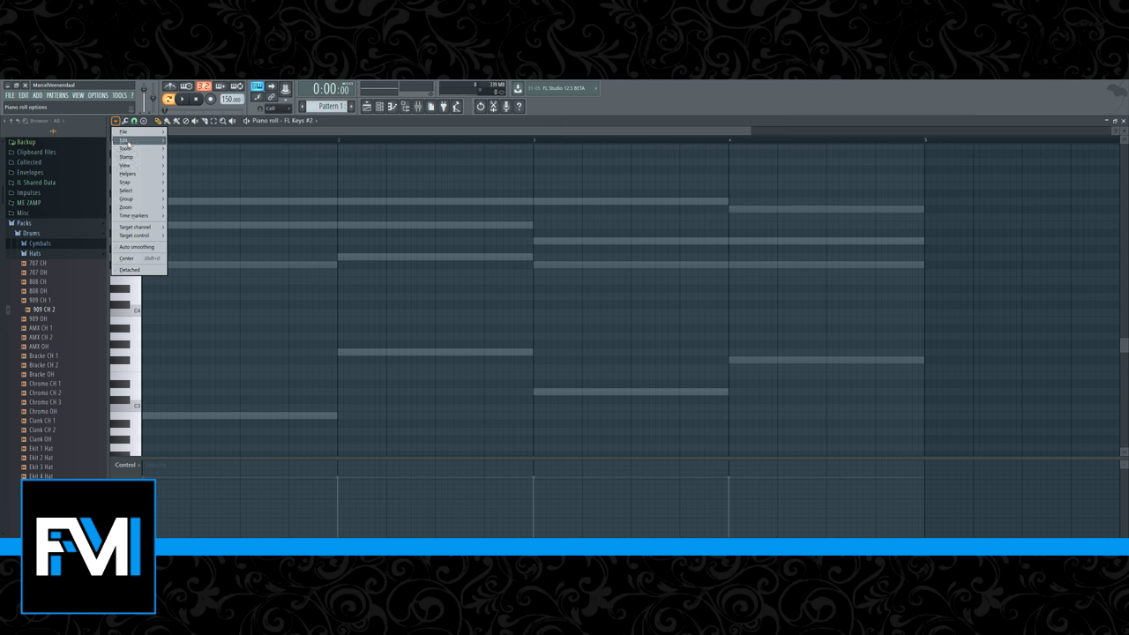
{"action": "mouse_move", "coordinate": [137, 160]}
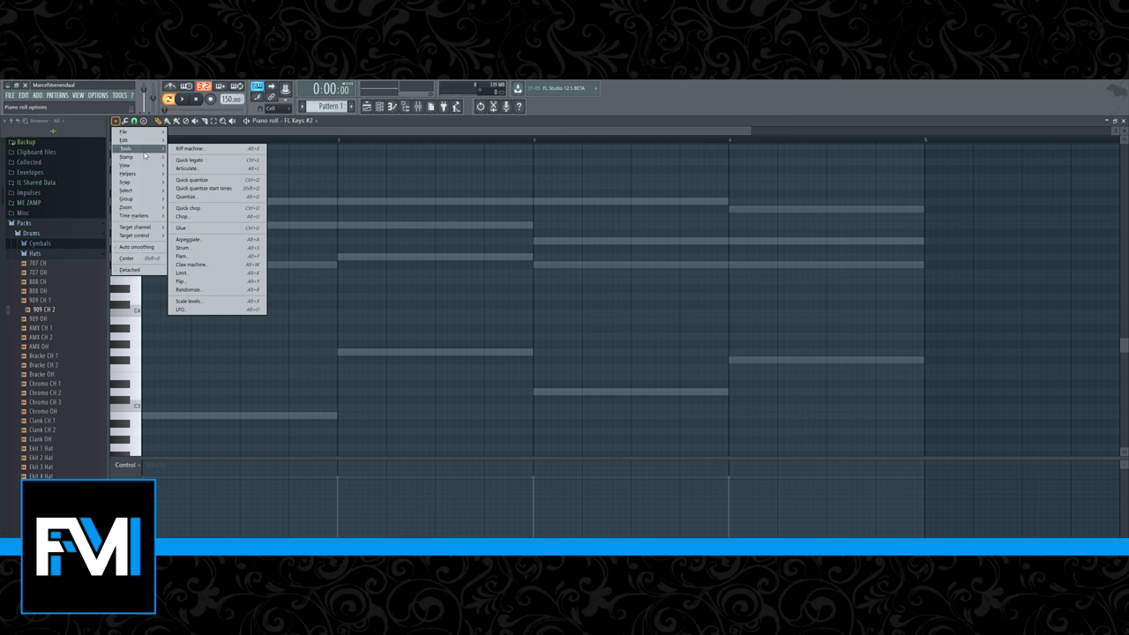
{"action": "left_click", "coordinate": [409, 267]}
{"action": "right_click", "coordinate": [408, 267]}
Draw consecutive one-beat melody notes D6, B5 and F#5 from the start of bar 1.
{"action": "scroll", "coordinate": [353, 274], "scroll_direction": "up", "scroll_amount": 3}
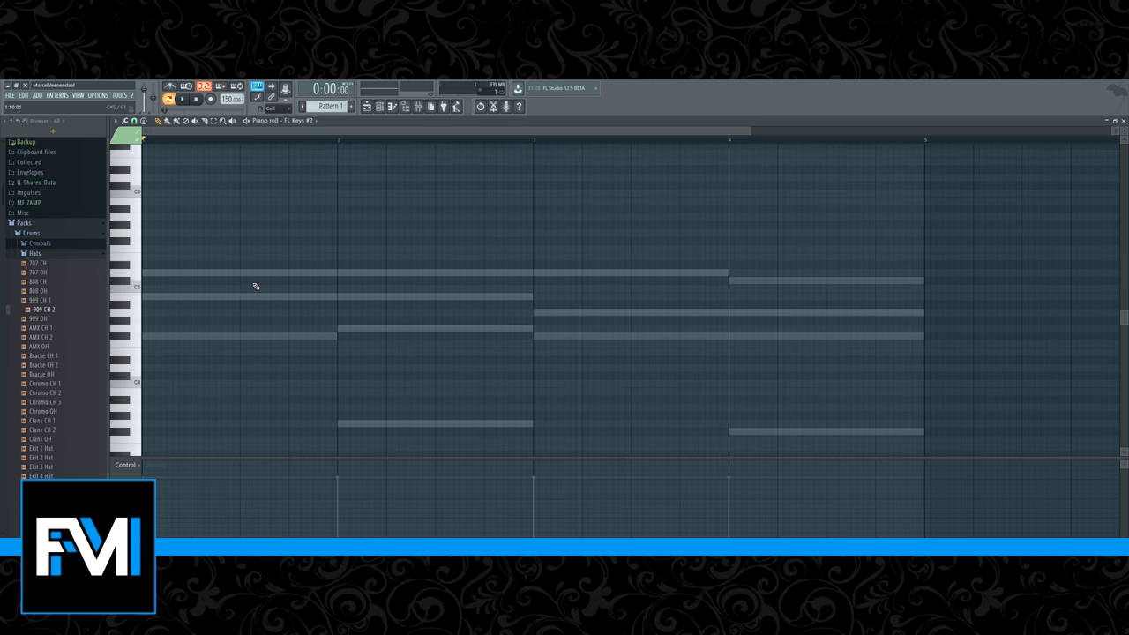
{"action": "left_click_drag", "start_coordinate": [173, 211], "coordinate": [148, 178]}
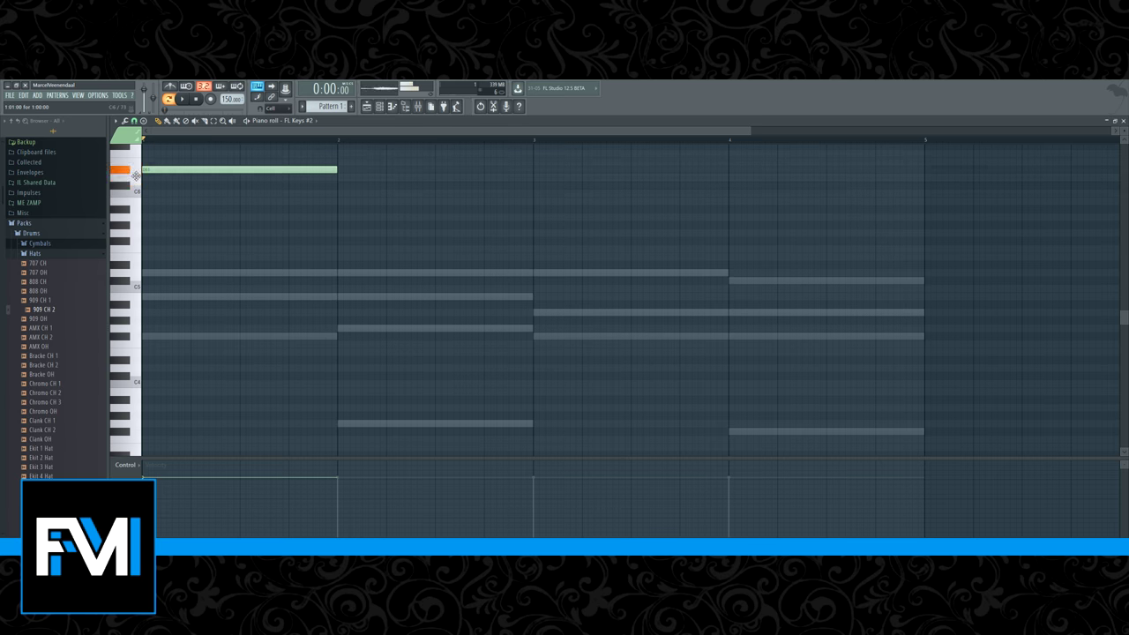
{"action": "left_click_drag", "start_coordinate": [338, 177], "coordinate": [198, 189]}
{"action": "left_click", "coordinate": [194, 201]}
{"action": "left_click", "coordinate": [243, 240]}
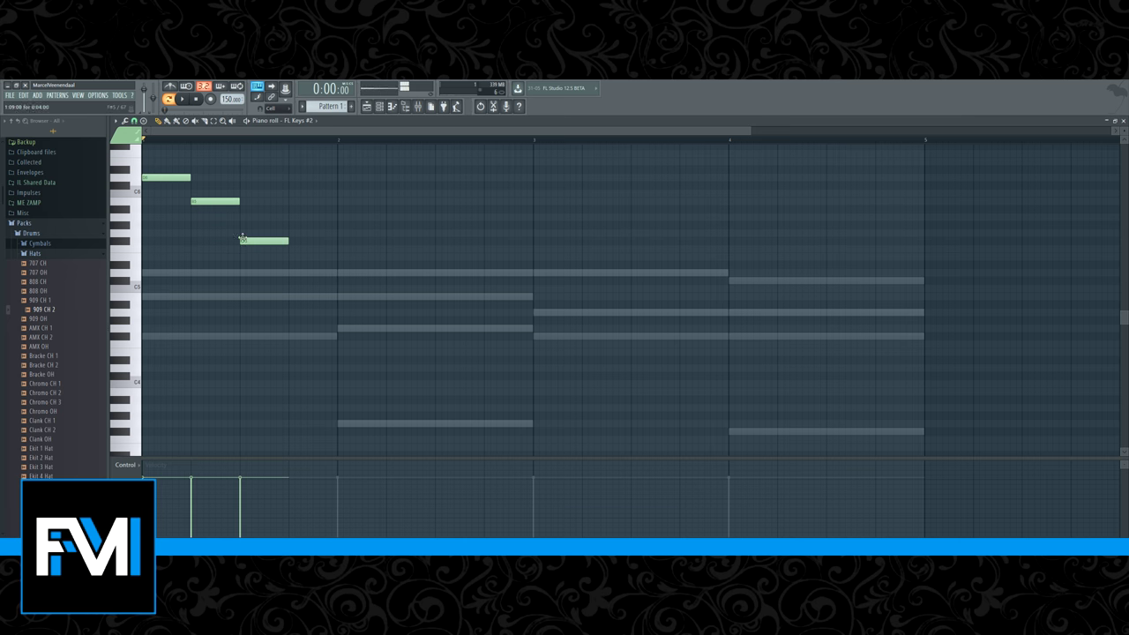
Close and reopen the FL Keys #2 piano roll, and play the three-note melody over the chords.
{"action": "left_click", "coordinate": [1123, 120]}
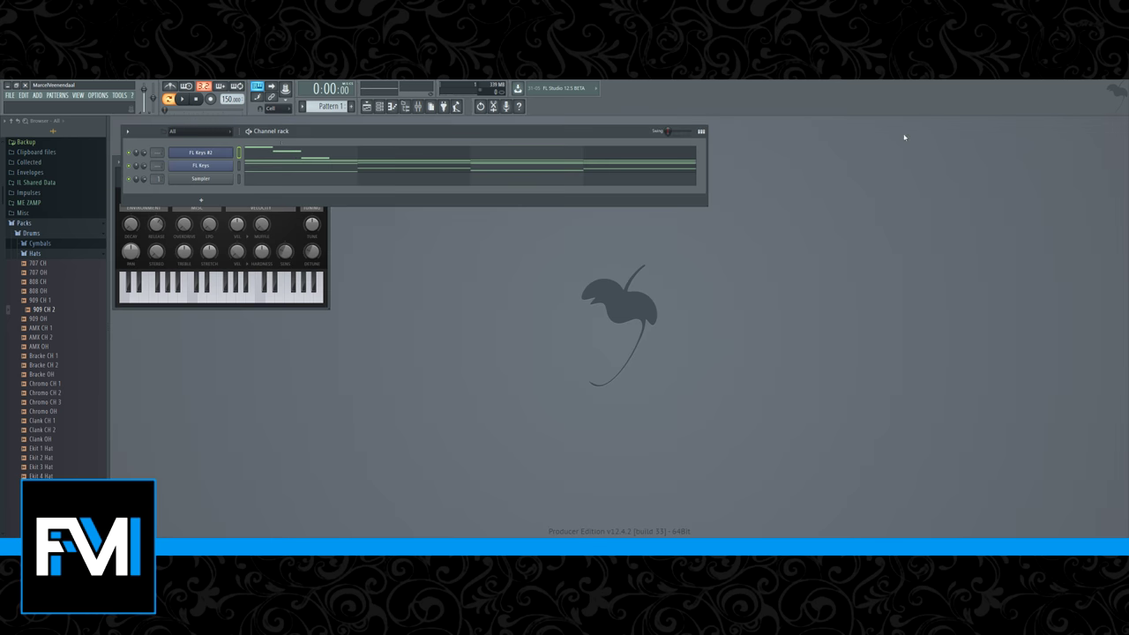
{"action": "left_click", "coordinate": [294, 156]}
{"action": "key", "text": "space"}
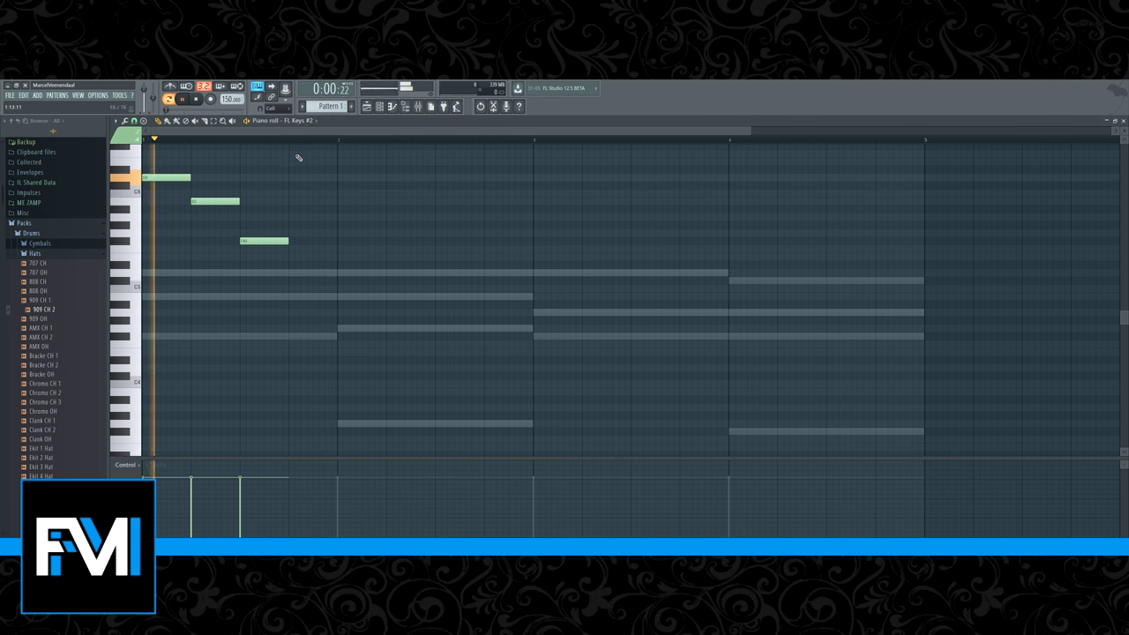
{"action": "scroll", "coordinate": [256, 243], "scroll_direction": "up", "scroll_amount": 2}
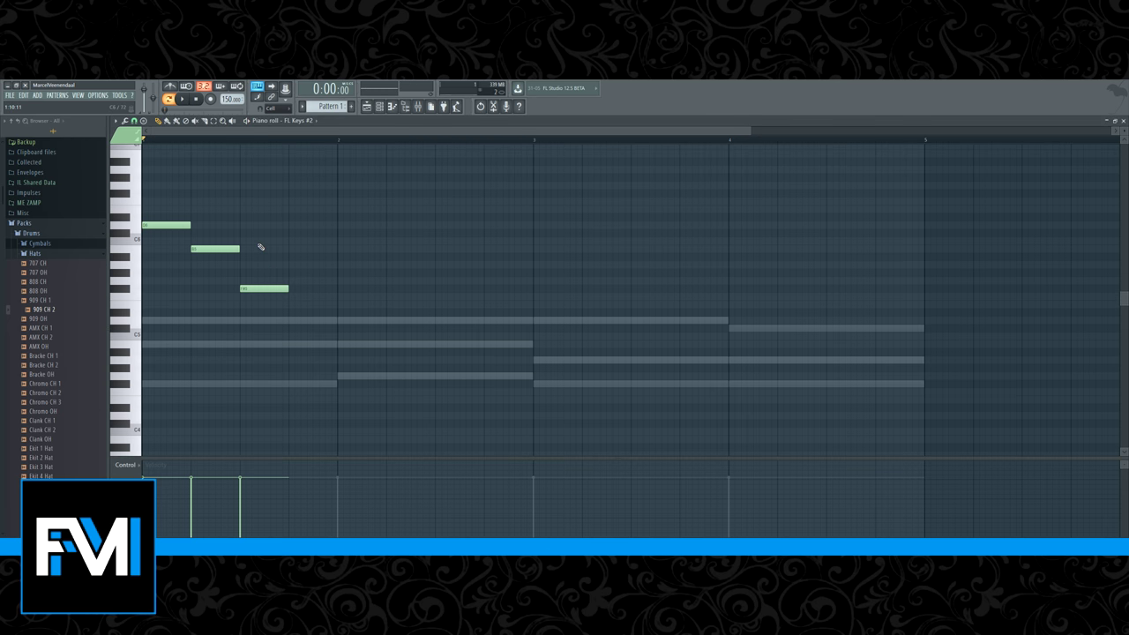
{"action": "key", "text": "space"}
{"action": "key", "text": "space"}
Lengthen D6 and re-place B5 and F#5 so the three melody notes fill bar 1 roughly evenly.
{"action": "right_click", "coordinate": [215, 249]}
{"action": "left_click", "coordinate": [206, 249]}
{"action": "right_click", "coordinate": [264, 289]}
{"action": "left_click", "coordinate": [268, 290]}
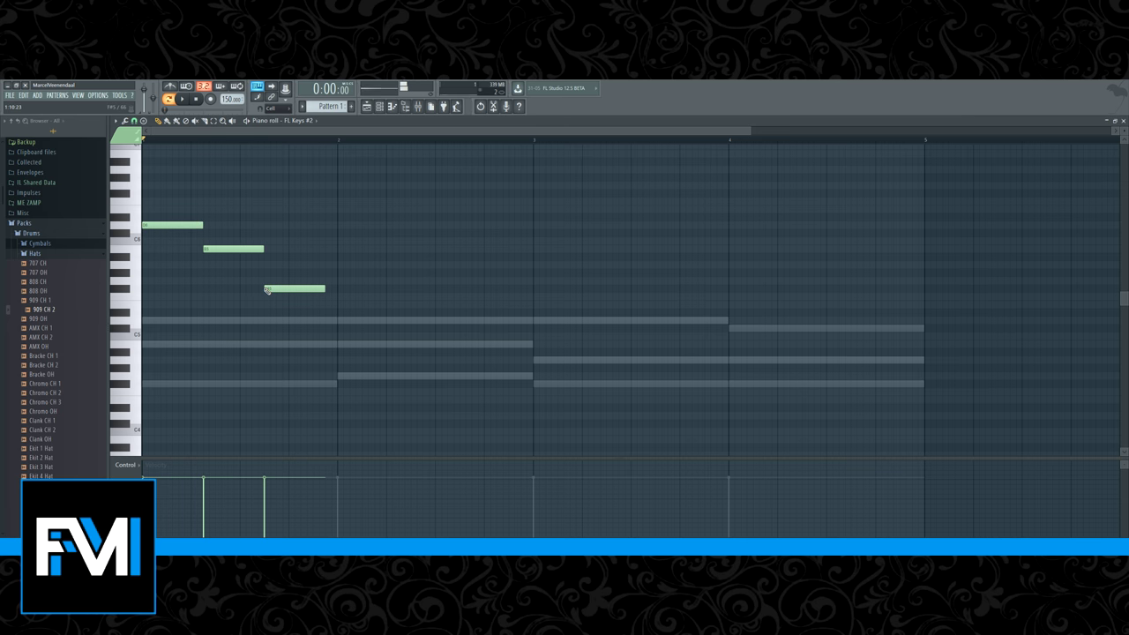
{"action": "right_click", "coordinate": [212, 249]}
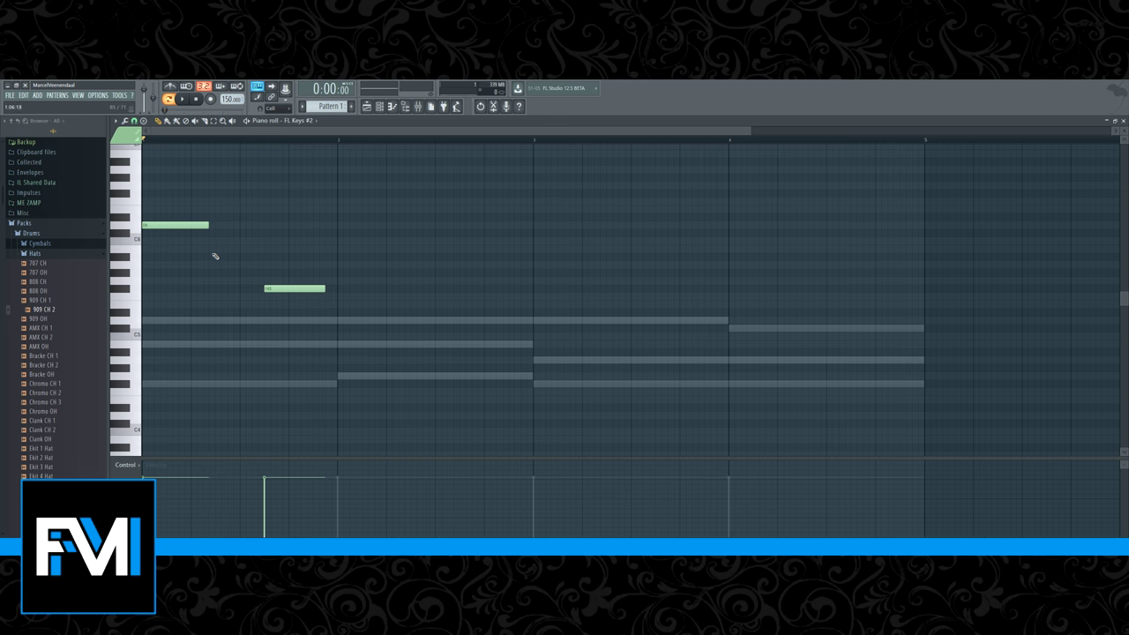
{"action": "left_click", "coordinate": [212, 248]}
{"action": "right_click", "coordinate": [291, 288]}
{"action": "left_click", "coordinate": [278, 289]}
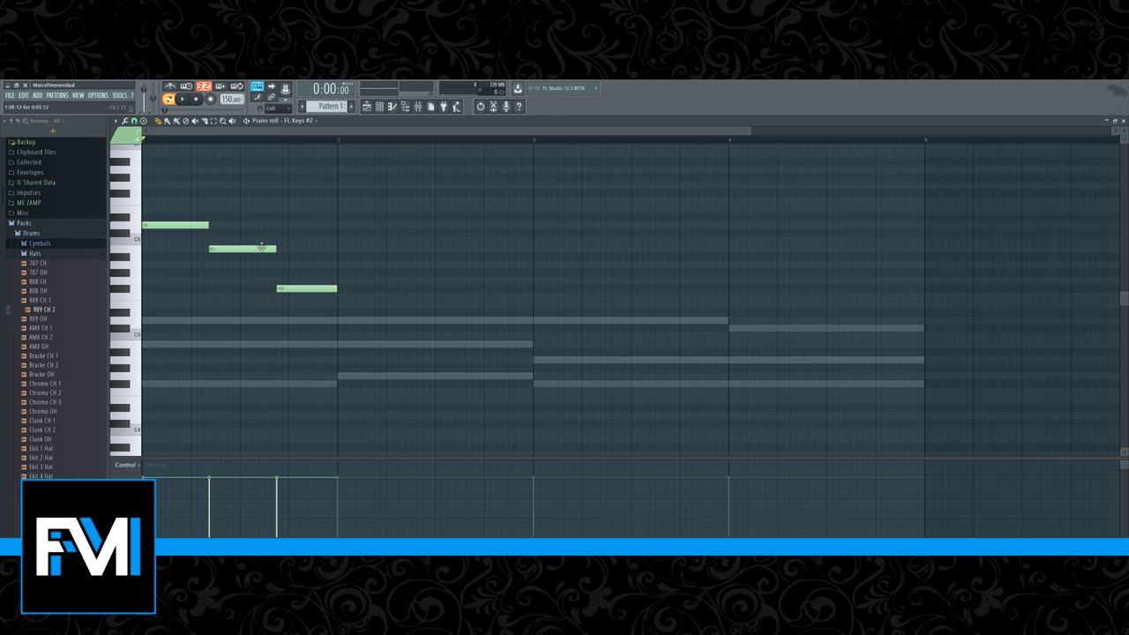
Copy the three bar 1 melody notes to bar 2 and play the result.
{"action": "key", "text": "ctrl+a"}
{"action": "left_click_drag", "start_coordinate": [192, 227], "coordinate": [391, 234]}
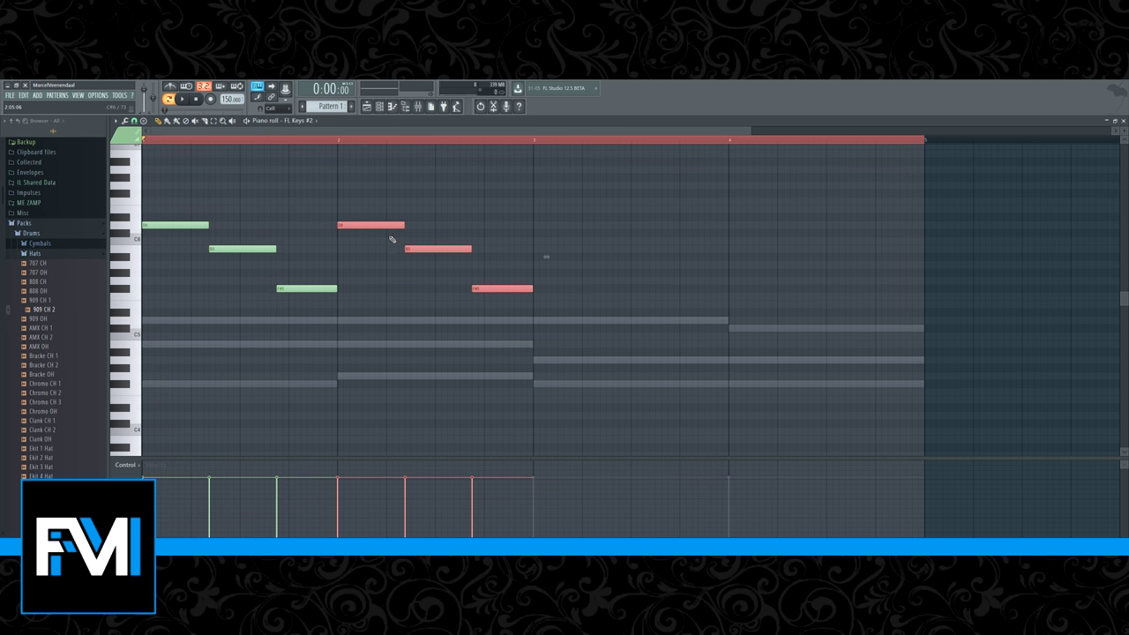
{"action": "left_click", "coordinate": [390, 249]}
{"action": "key", "text": "space"}
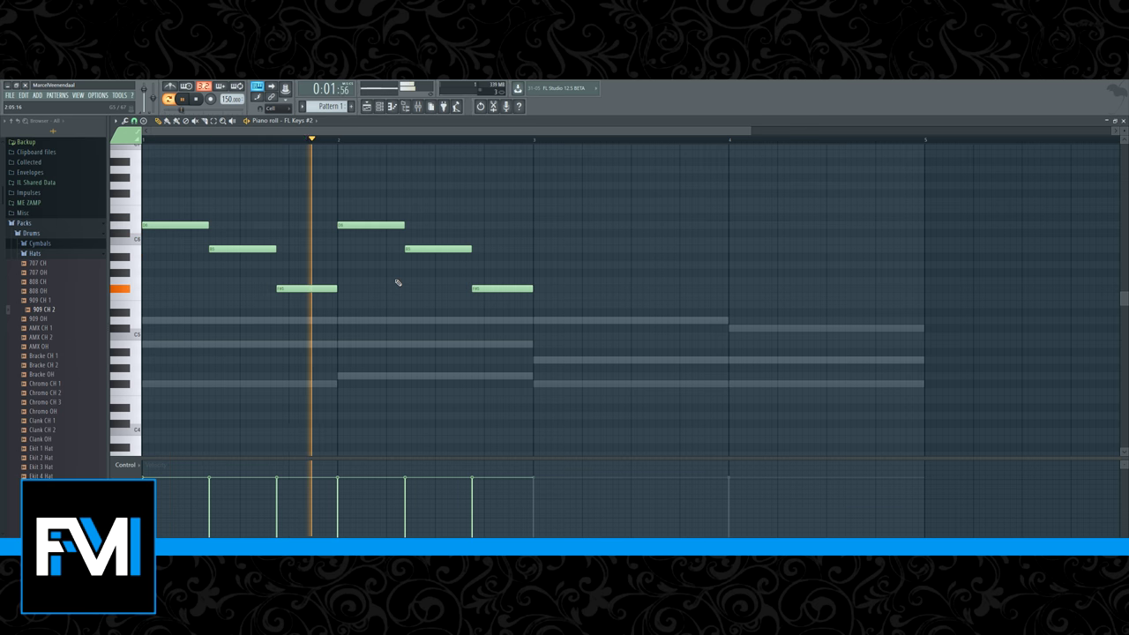
{"action": "key", "text": "space"}
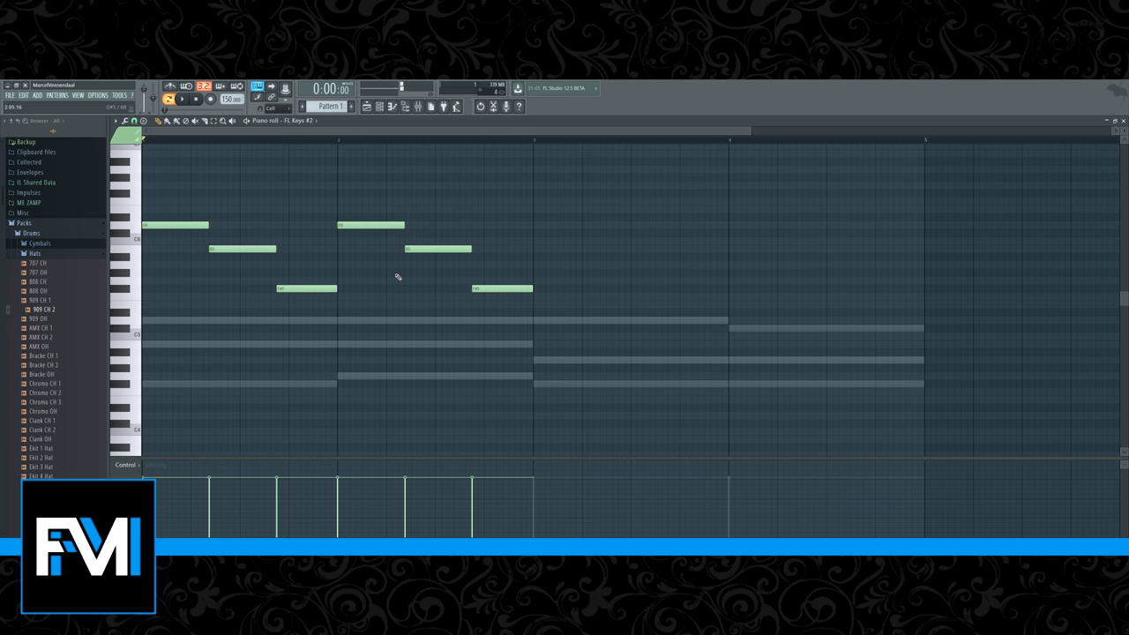
Adjust the snap setting and respace D6, B5 and F#5 as three equal notes filling bar 1.
{"action": "left_click", "coordinate": [115, 121]}
{"action": "mouse_move", "coordinate": [152, 184]}
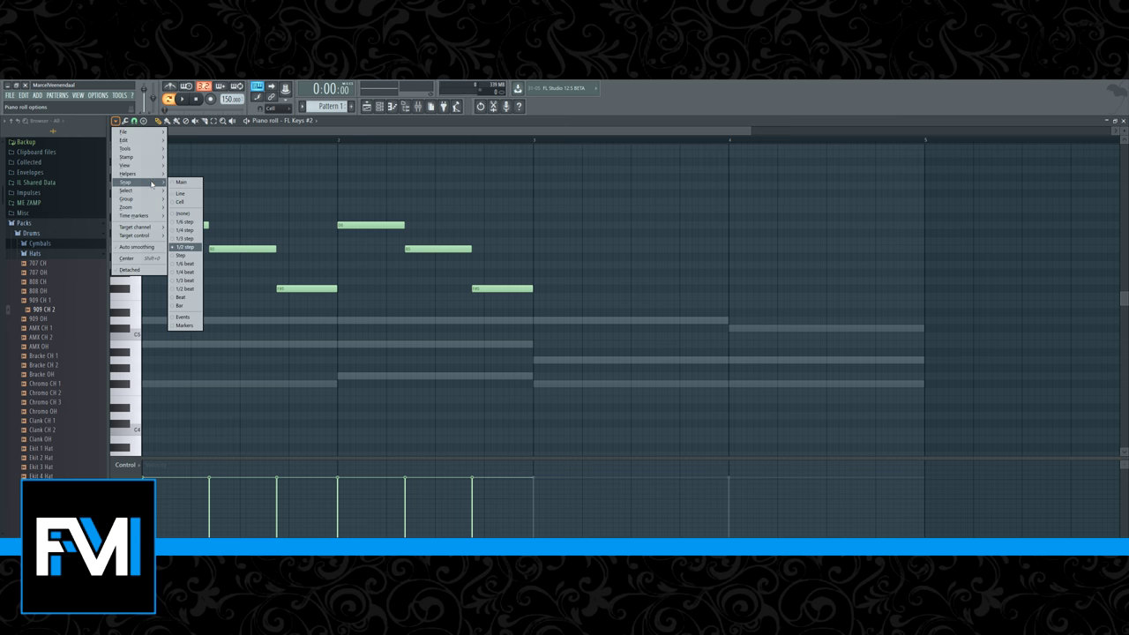
{"action": "left_click", "coordinate": [186, 247]}
{"action": "scroll", "coordinate": [200, 239], "scroll_direction": "up", "scroll_amount": 3}
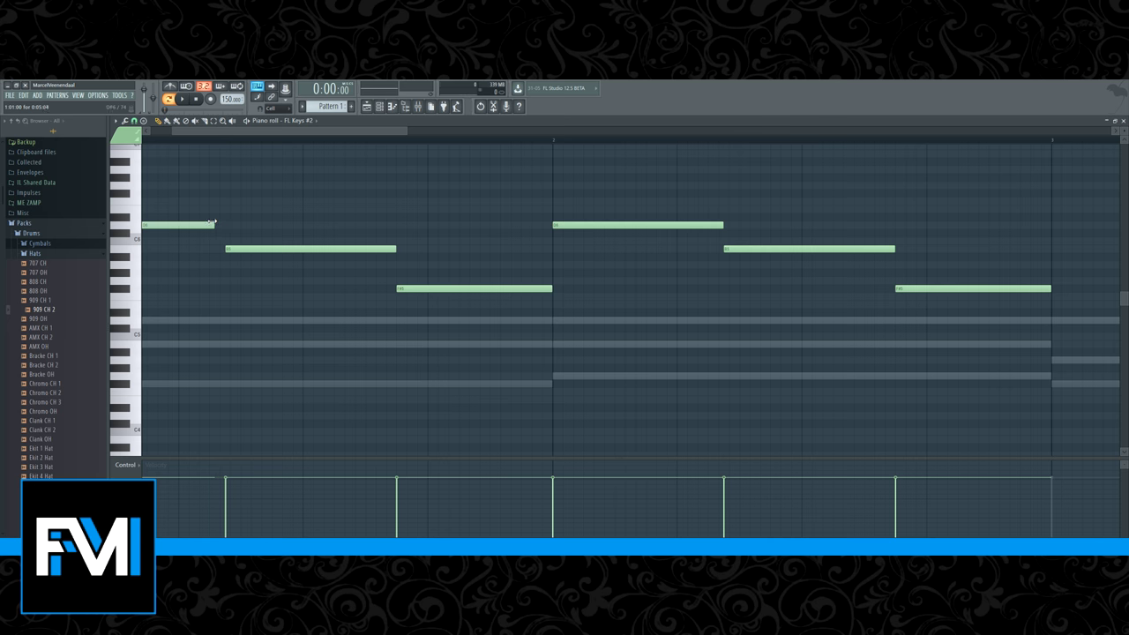
{"action": "right_click", "coordinate": [229, 249]}
{"action": "left_click", "coordinate": [222, 240]}
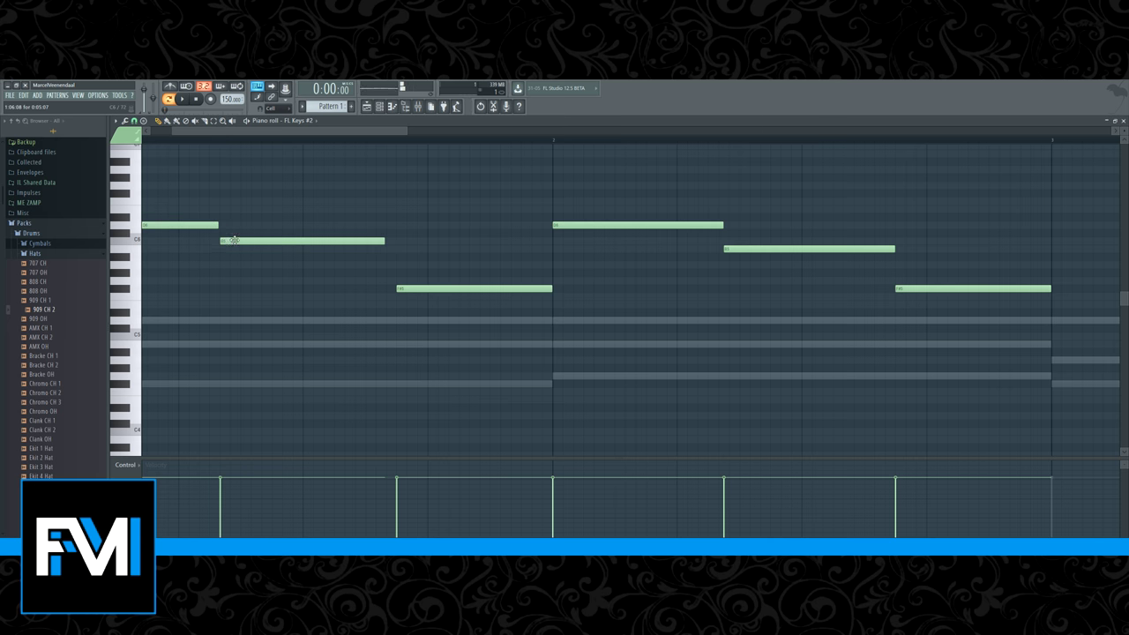
{"action": "left_click_drag", "start_coordinate": [233, 240], "coordinate": [233, 248]}
{"action": "right_click", "coordinate": [424, 289]}
{"action": "left_click", "coordinate": [389, 288]}
{"action": "scroll", "coordinate": [393, 297], "scroll_direction": "down", "scroll_amount": 3}
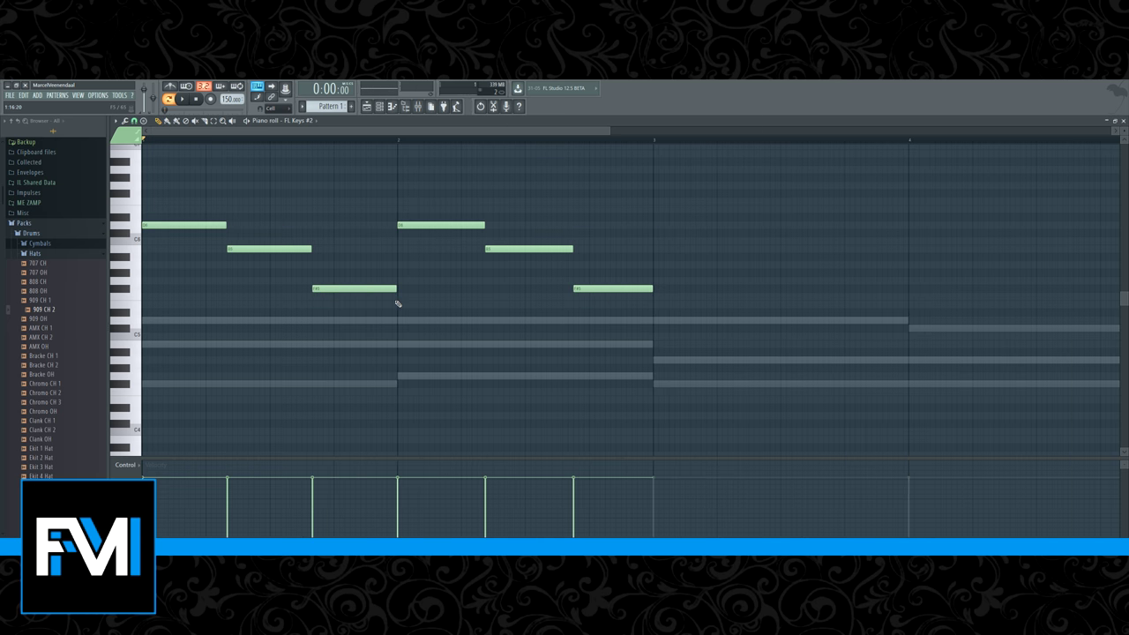
Replace the three melody notes in bar 2 with a copy of the respaced bar 1 notes, and play them.
{"action": "right_click", "coordinate": [472, 226]}
{"action": "right_click", "coordinate": [556, 249]}
{"action": "right_click", "coordinate": [631, 289]}
{"action": "key", "text": "ctrl+a"}
{"action": "left_click_drag", "start_coordinate": [204, 227], "coordinate": [454, 229]}
{"action": "key", "text": "space"}
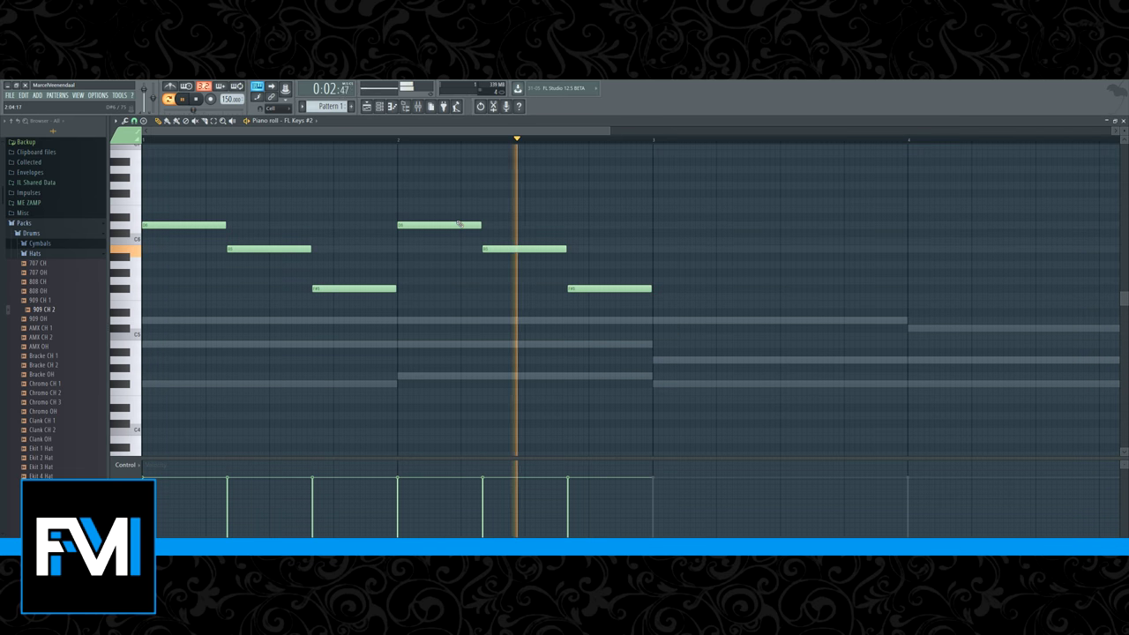
{"action": "key", "text": "space"}
Squeeze the six melody notes to half their length so both groups fit in bar 1, and play them.
{"action": "key", "text": "ctrl+a"}
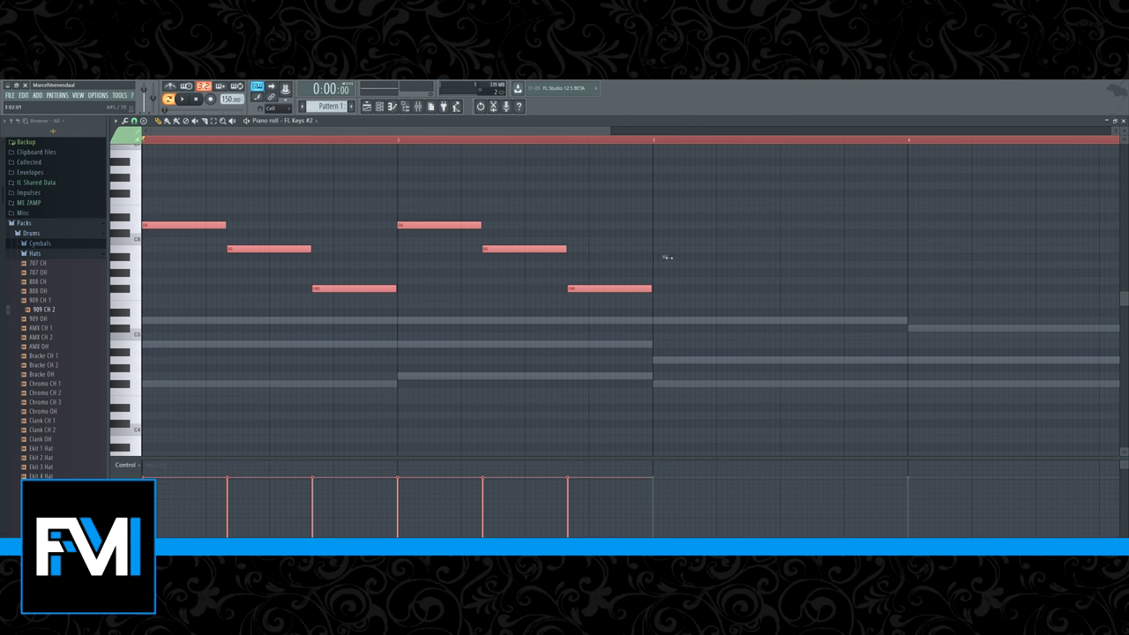
{"action": "left_click_drag", "start_coordinate": [666, 257], "coordinate": [441, 255]}
{"action": "key", "text": "ctrl+d"}
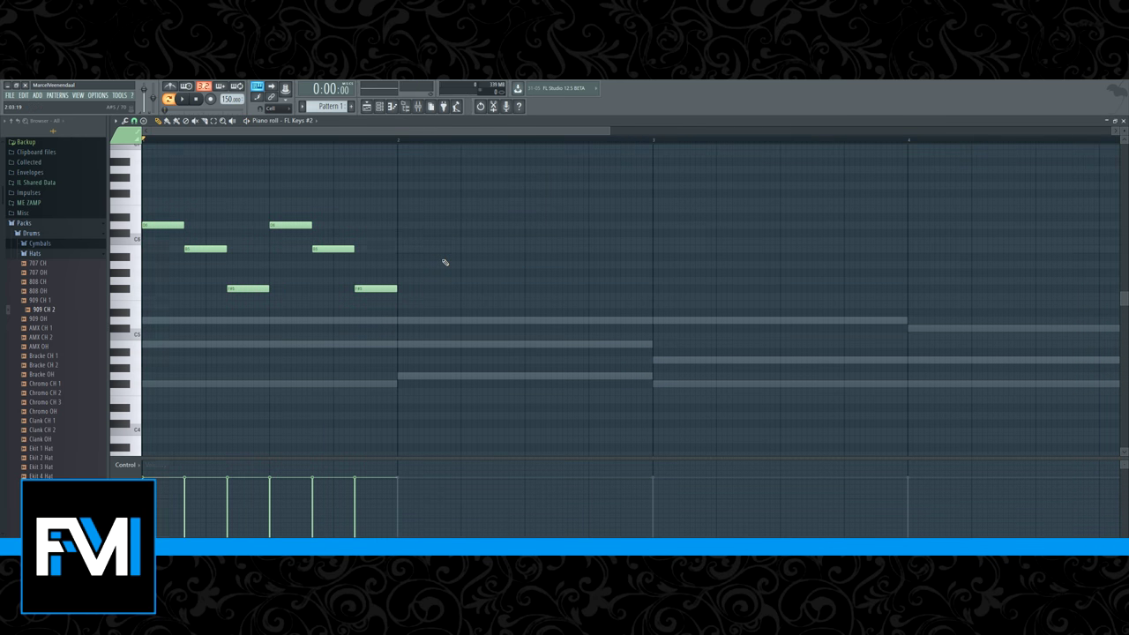
{"action": "key", "text": "space"}
{"action": "scroll", "coordinate": [391, 267], "scroll_direction": "down", "scroll_amount": 3}
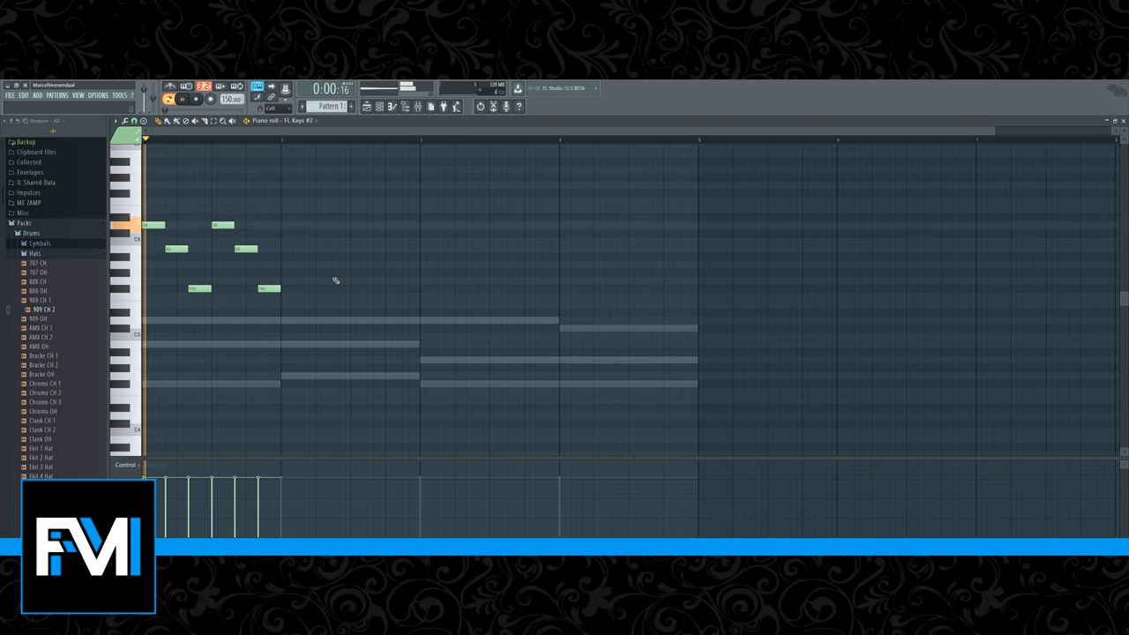
{"action": "key", "text": "space"}
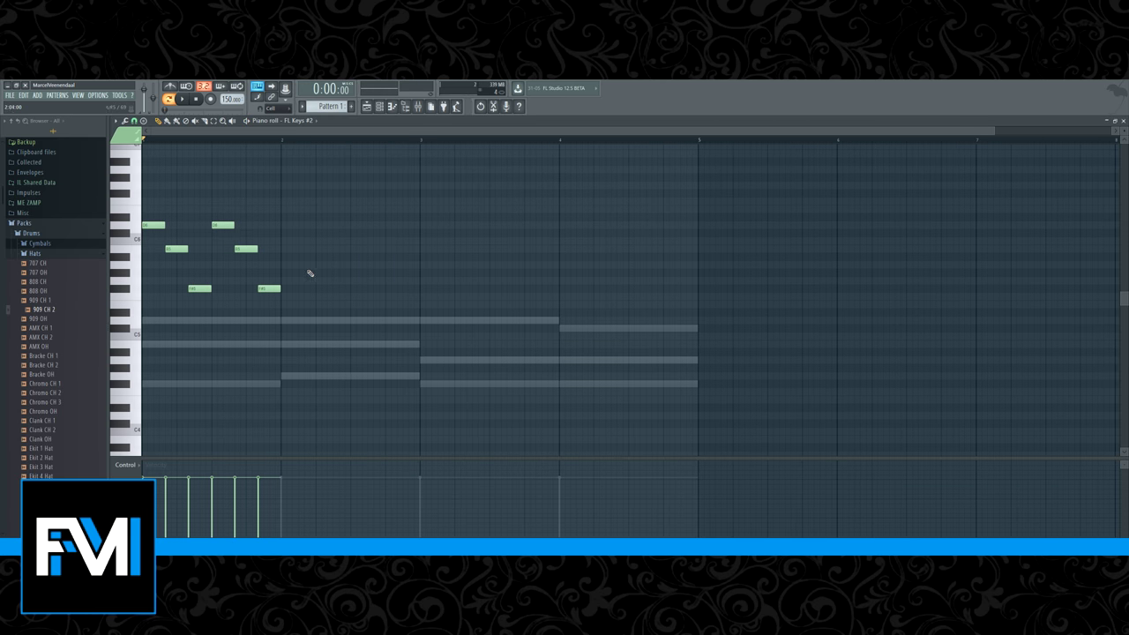
Delete all melody notes in FL Keys #2 and close its piano roll.
{"action": "key", "text": "ctrl+a"}
{"action": "key", "text": "Delete"}
{"action": "left_click", "coordinate": [1124, 121]}
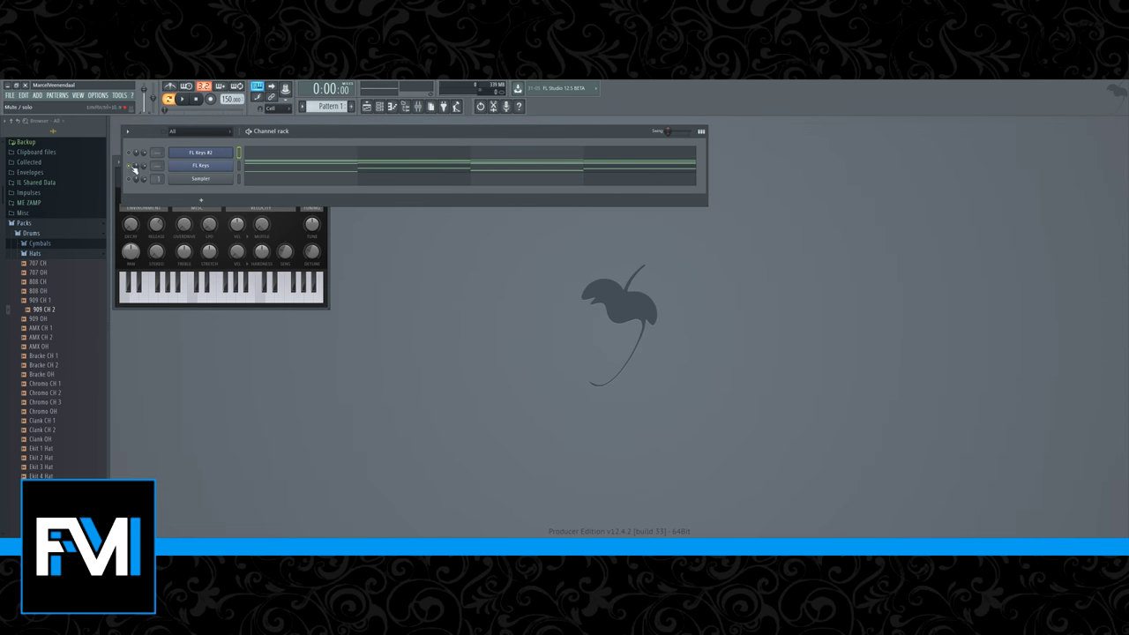
Play the chord progression from the first FL Keys channel.
{"action": "left_click", "coordinate": [305, 172]}
{"action": "key", "text": "space"}
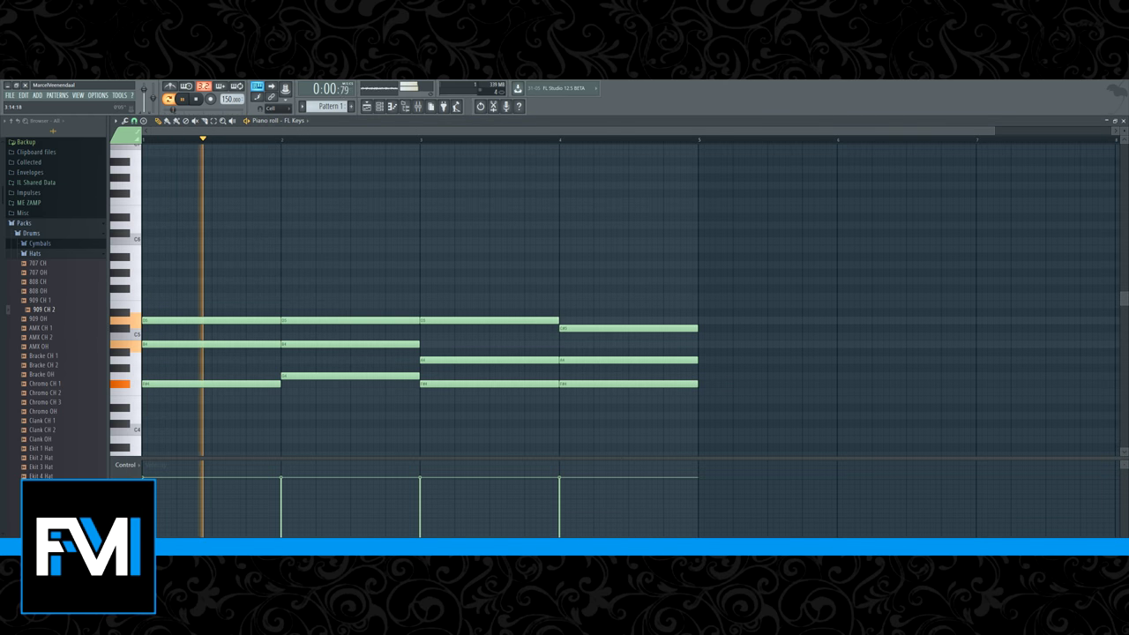
{"action": "left_click", "coordinate": [1122, 120]}
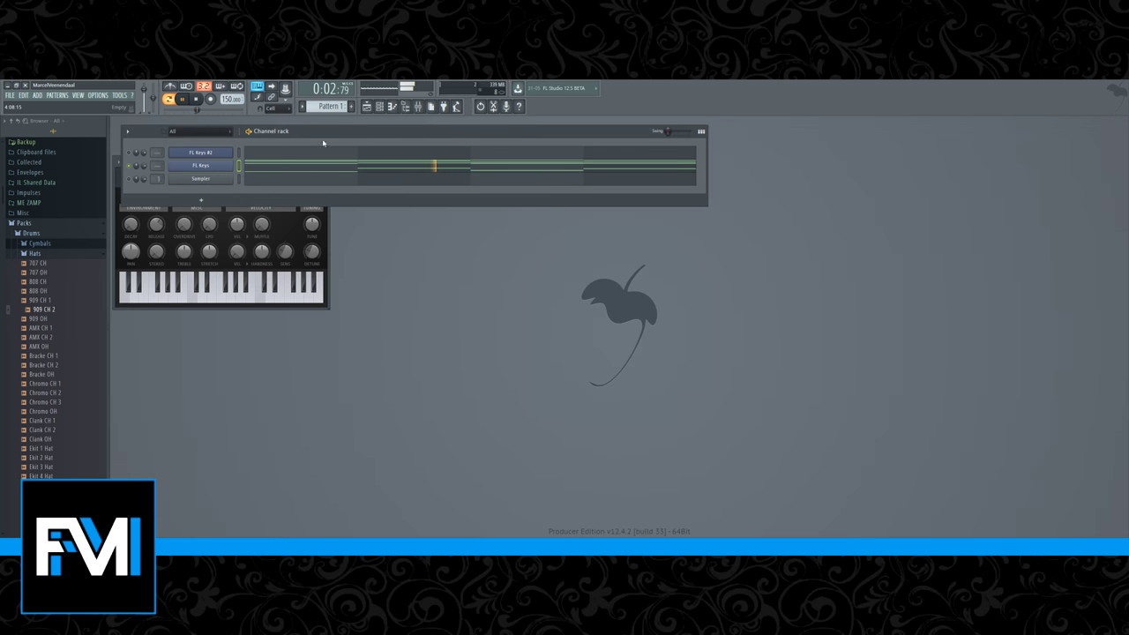
Reopen the FL Keys #2 piano roll, place a D6 at the start of bar 1 and play it.
{"action": "left_click", "coordinate": [266, 164]}
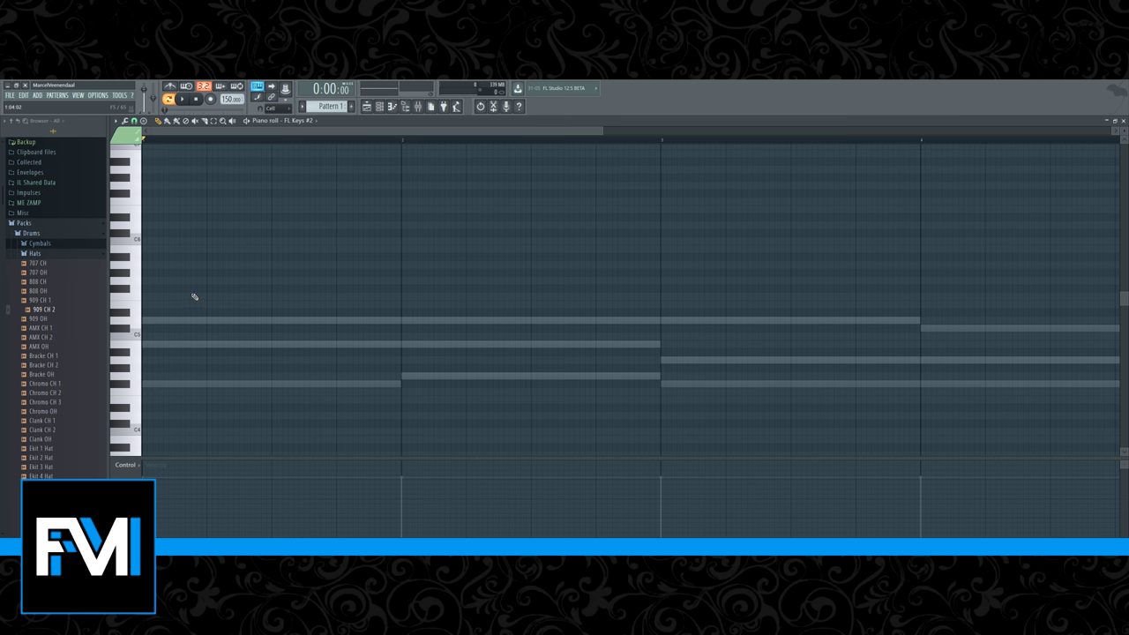
{"action": "scroll", "coordinate": [195, 291], "scroll_direction": "down", "scroll_amount": 2}
{"action": "scroll", "coordinate": [186, 264], "scroll_direction": "up", "scroll_amount": 3}
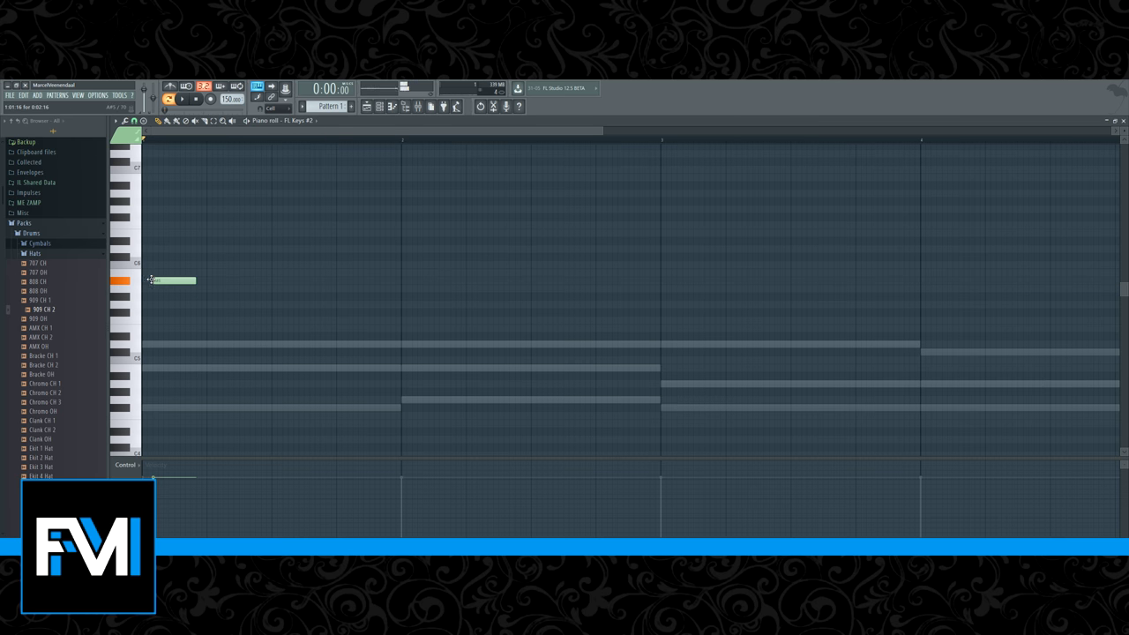
{"action": "mouse_move", "coordinate": [163, 241]}
{"action": "left_mouse_down"}
{"action": "mouse_move", "coordinate": [126, 251]}
{"action": "mouse_move", "coordinate": [140, 252]}
{"action": "mouse_move", "coordinate": [146, 279]}
{"action": "mouse_move", "coordinate": [150, 251]}
{"action": "left_mouse_up"}
{"action": "scroll", "coordinate": [200, 166], "scroll_direction": "up", "scroll_amount": 2}
{"action": "left_click_drag", "start_coordinate": [179, 141], "coordinate": [168, 140]}
{"action": "key", "text": "space"}
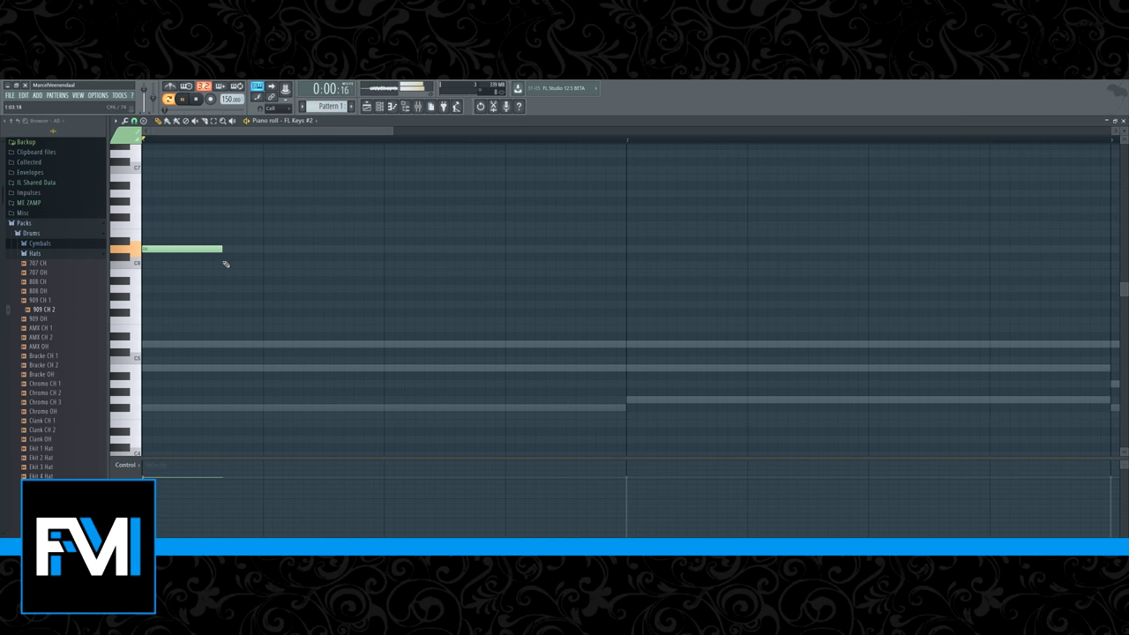
Add two short B5 notes in bar 1, at steps 4 and 8, each about two-thirds of a step long.
{"action": "left_click_drag", "start_coordinate": [244, 271], "coordinate": [236, 269]}
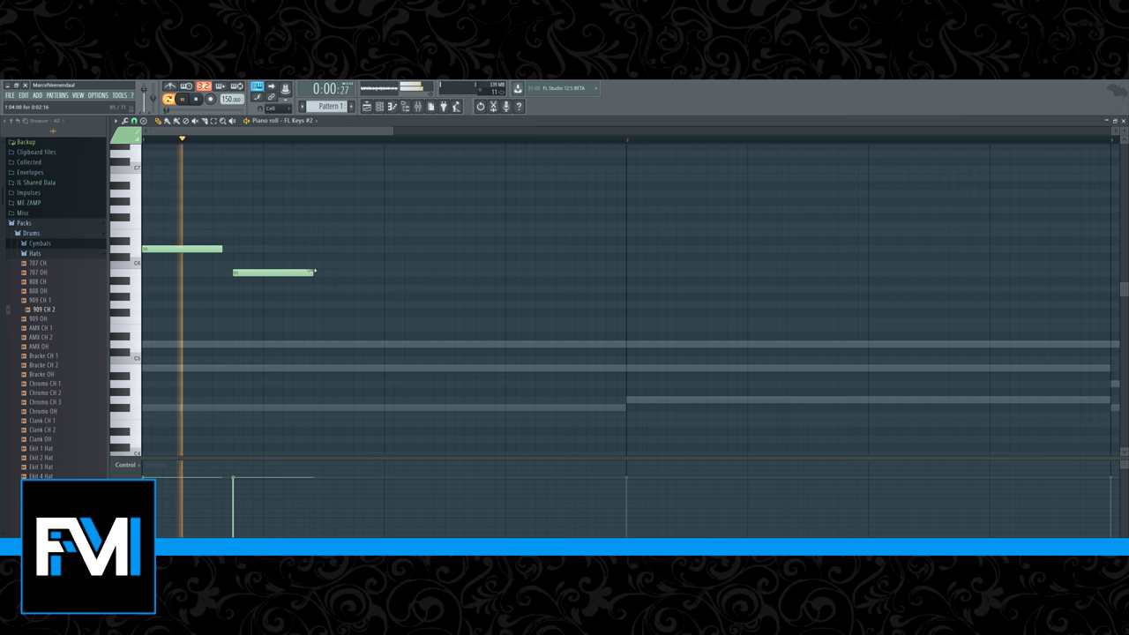
{"action": "left_click_drag", "start_coordinate": [311, 270], "coordinate": [253, 272]}
{"action": "left_click", "coordinate": [358, 271]}
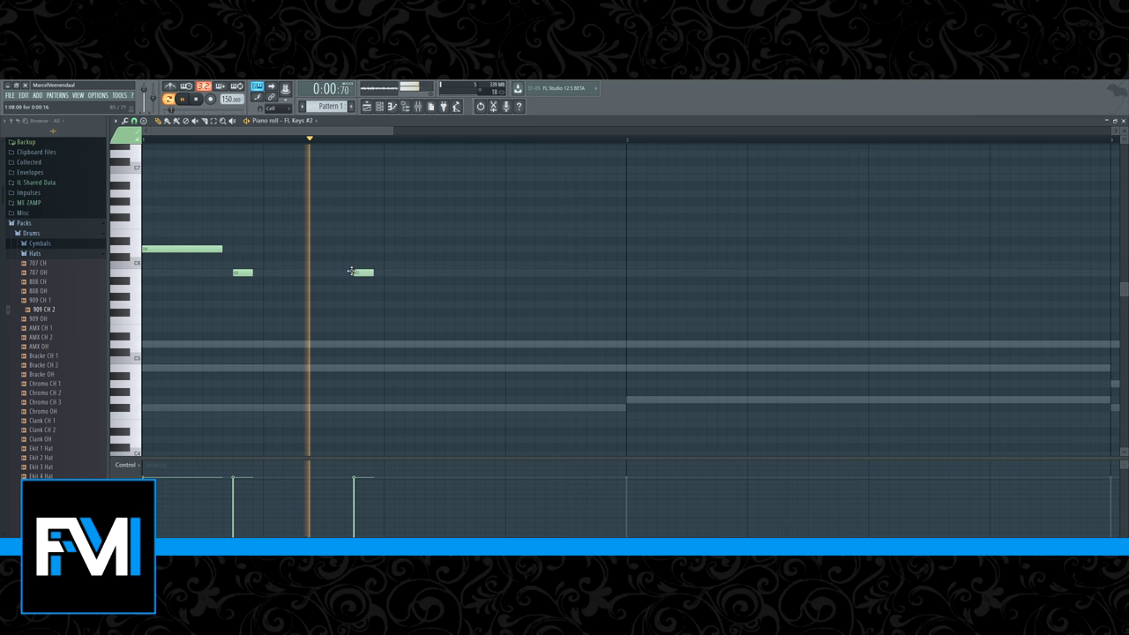
{"action": "key", "text": "space"}
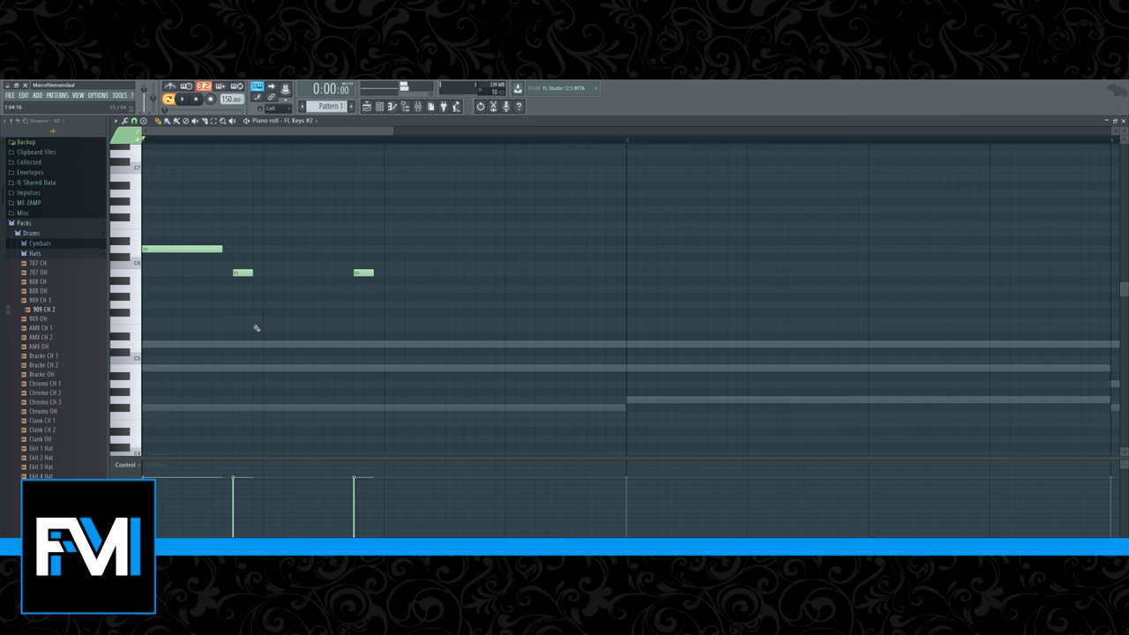
Replace the second short B5 with an F#5 at step 8 and play the phrase.
{"action": "left_click_drag", "start_coordinate": [273, 326], "coordinate": [359, 311]}
{"action": "key", "text": "space"}
{"action": "right_click", "coordinate": [361, 270]}
{"action": "key", "text": "space"}
{"action": "right_click", "coordinate": [347, 315]}
{"action": "key", "text": "space"}
{"action": "key", "text": "space"}
Try a short D6 at the middle of bar 1 and play the phrase.
{"action": "left_click_drag", "start_coordinate": [387, 267], "coordinate": [388, 249]}
{"action": "key", "text": "space"}
{"action": "key", "text": "space"}
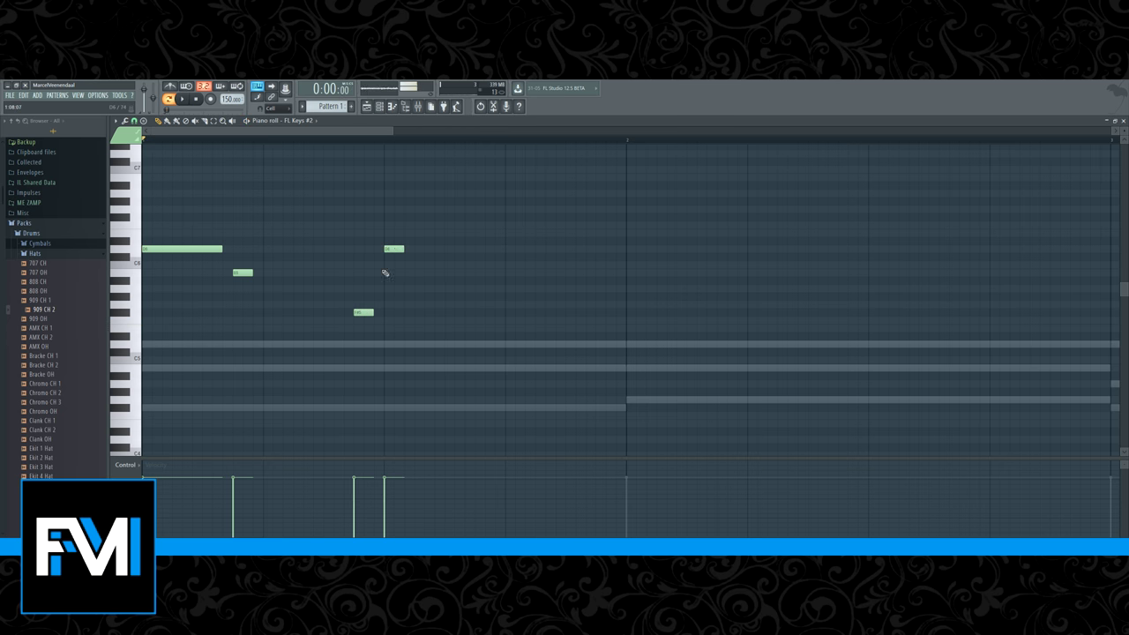
Shorten the opening D6, start B5 and F#5 slightly earlier, and remove the short D6 at the middle of bar 1.
{"action": "mouse_move", "coordinate": [242, 275]}
{"action": "left_mouse_down"}
{"action": "mouse_move", "coordinate": [232, 275]}
{"action": "mouse_move", "coordinate": [254, 273]}
{"action": "left_mouse_up"}
{"action": "right_click", "coordinate": [356, 314]}
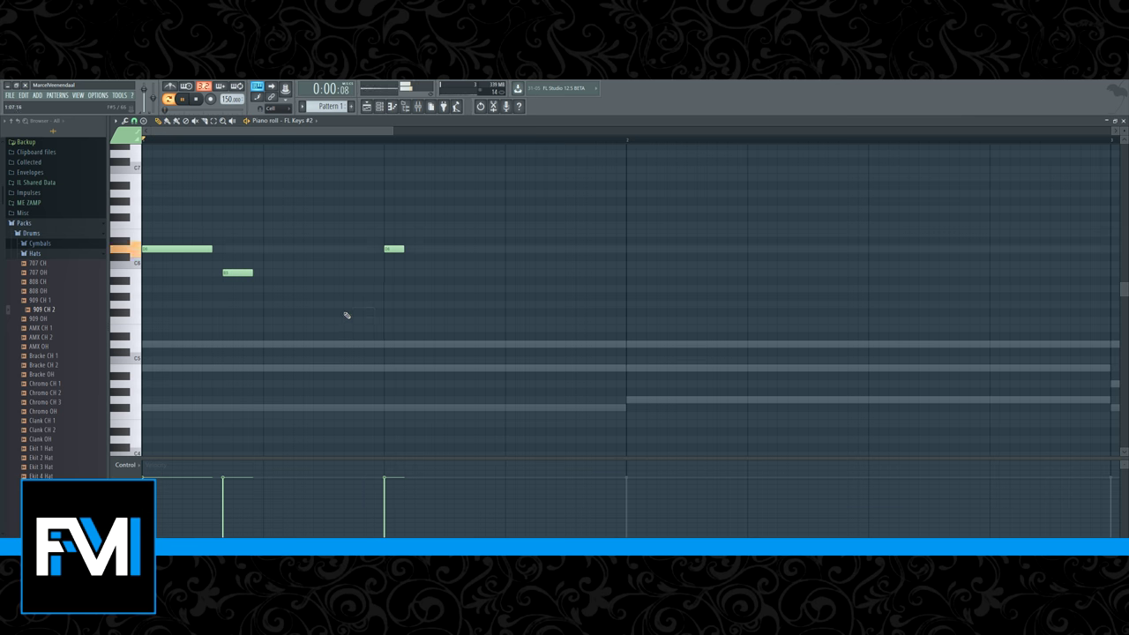
{"action": "left_click", "coordinate": [347, 314]}
{"action": "right_click", "coordinate": [394, 250]}
{"action": "key", "text": "space"}
Copy the D6, B5 and F#5 phrase into the second half of bar 1 and play it.
{"action": "key", "text": "ctrl+a"}
{"action": "left_click_drag", "start_coordinate": [177, 249], "coordinate": [419, 240]}
{"action": "key", "text": "ctrl+d"}
{"action": "key", "text": "space"}
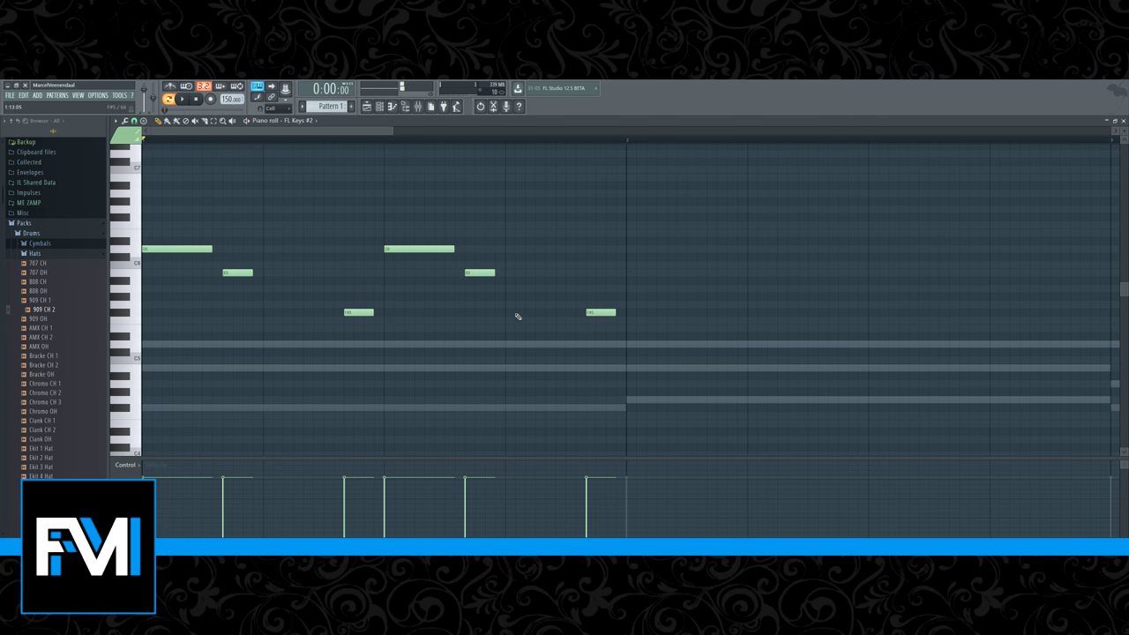
Add a longer F#5 after the second B5, replace bar 1's final F#5 with an F#6, and play the bar.
{"action": "left_click_drag", "start_coordinate": [517, 314], "coordinate": [502, 312]}
{"action": "left_click_drag", "start_coordinate": [586, 225], "coordinate": [598, 218]}
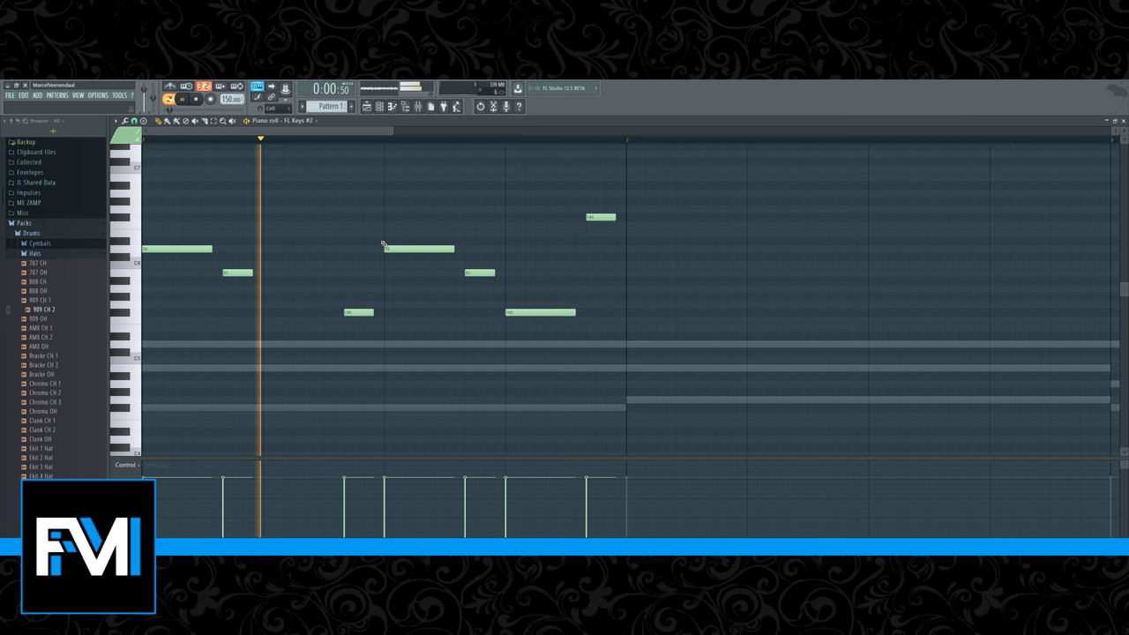
{"action": "key", "text": "space"}
{"action": "key", "text": "space"}
{"action": "key", "text": "space"}
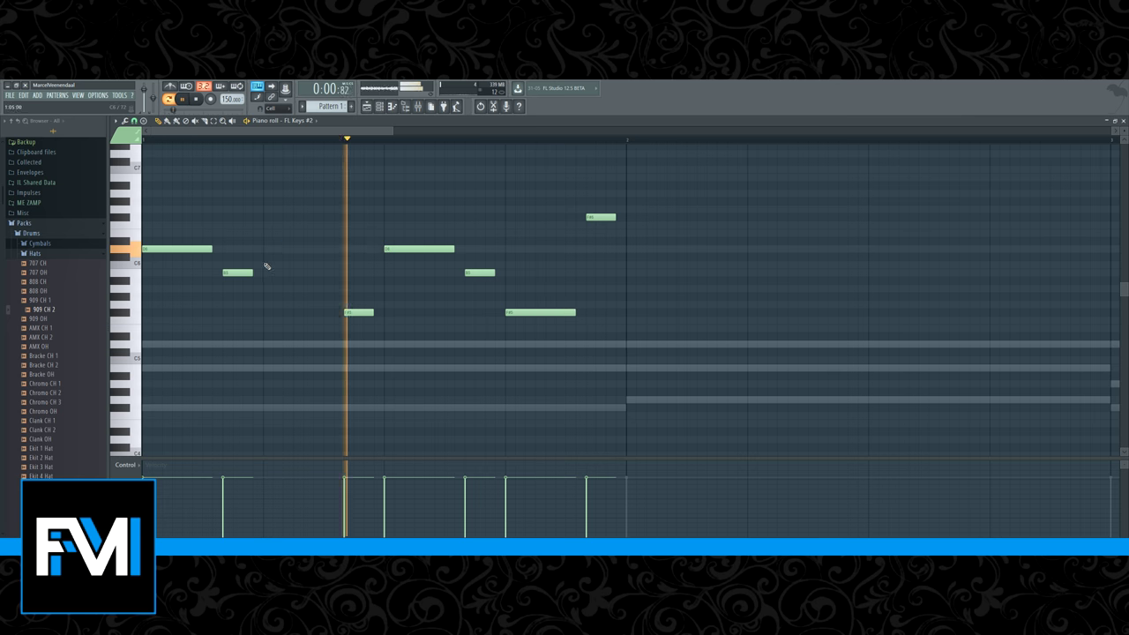
{"action": "key", "text": "space"}
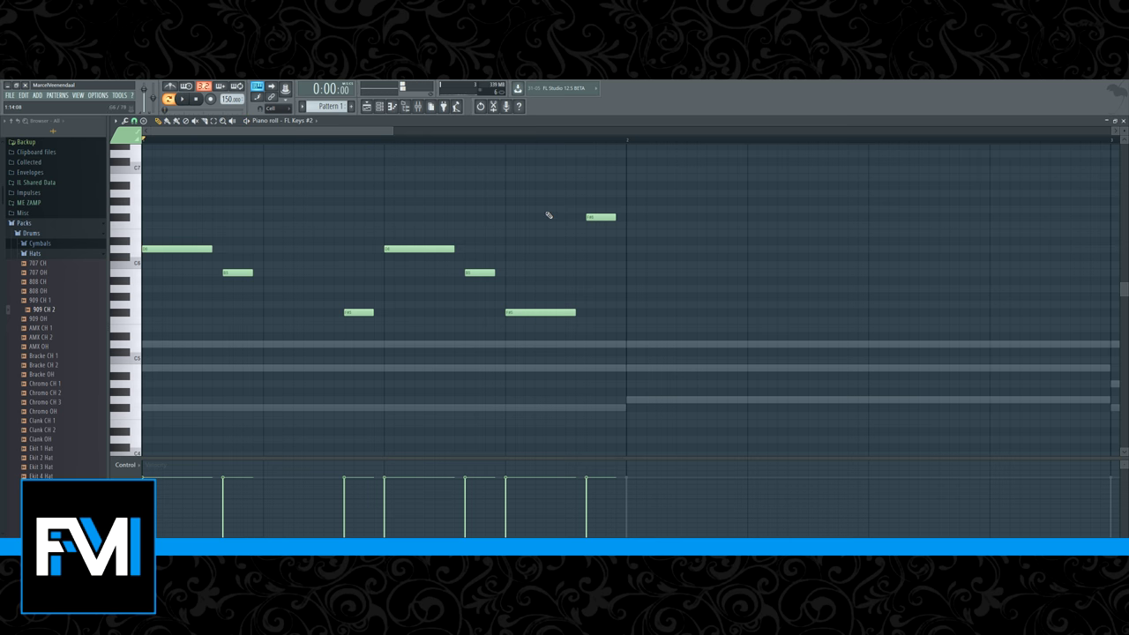
Copy the whole bar 1 melody into bar 2, transposed up to start on G6.
{"action": "key", "text": "ctrl+a"}
{"action": "key", "text": "ctrl+b"}
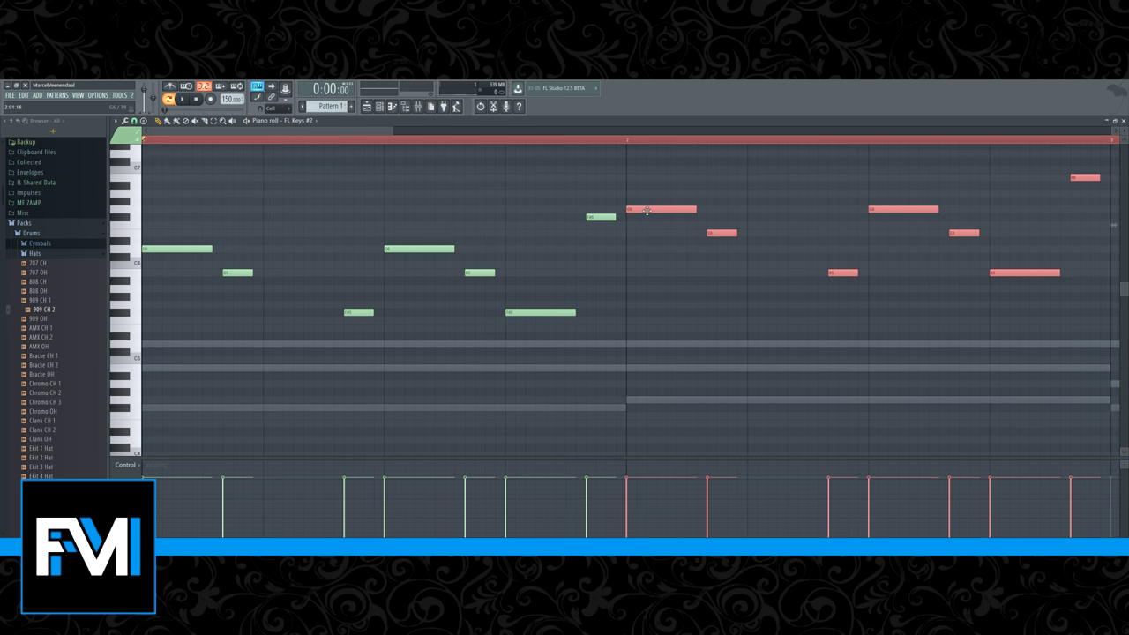
{"action": "key", "text": "ctrl+d"}
Lower the second melody note of bar 2 to D6.
{"action": "left_click", "coordinate": [719, 209]}
{"action": "right_click", "coordinate": [724, 211]}
{"action": "left_click", "coordinate": [758, 235]}
{"action": "right_click", "coordinate": [763, 235]}
{"action": "left_click", "coordinate": [724, 235]}
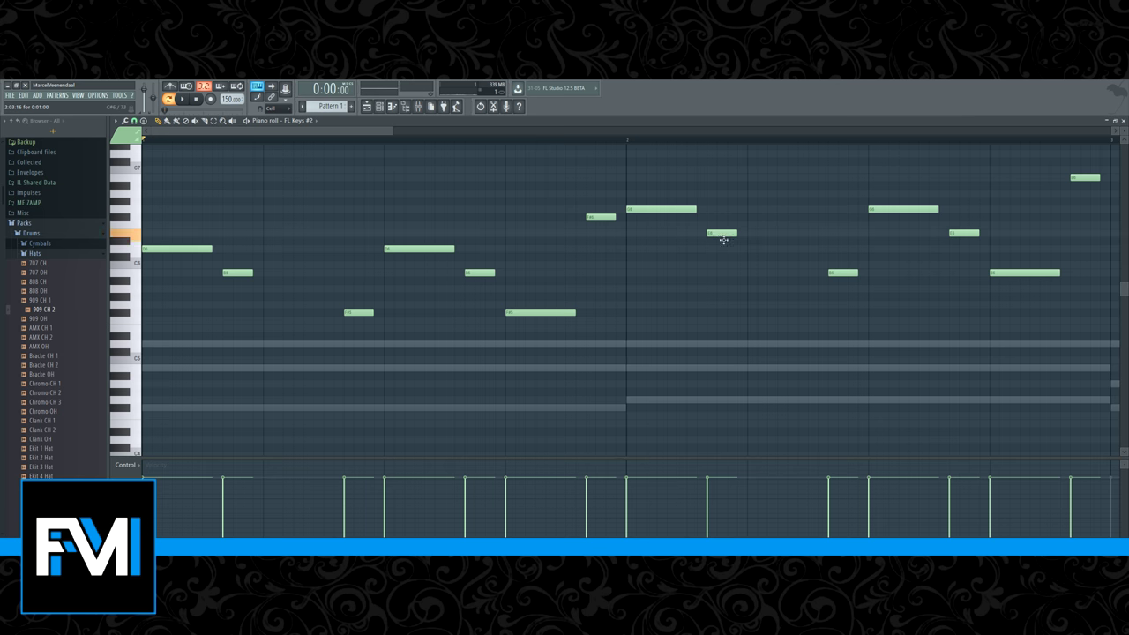
{"action": "left_click_drag", "start_coordinate": [723, 239], "coordinate": [727, 256]}
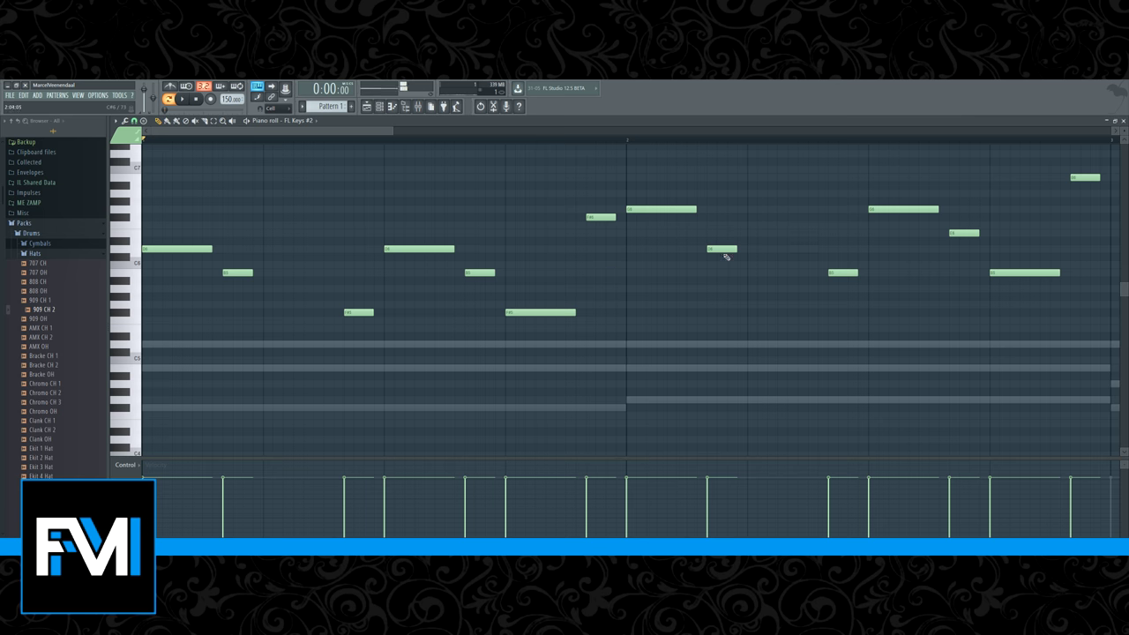
Retune bar 2's third and fifth melody notes to F#6 and its sixth to D6.
{"action": "left_click", "coordinate": [832, 215]}
{"action": "left_click_drag", "start_coordinate": [879, 206], "coordinate": [888, 210]}
{"action": "left_click_drag", "start_coordinate": [995, 269], "coordinate": [997, 249]}
{"action": "scroll", "coordinate": [831, 194], "scroll_direction": "down", "scroll_amount": 2}
{"action": "left_click_drag", "start_coordinate": [794, 178], "coordinate": [789, 176]}
{"action": "left_click", "coordinate": [813, 193]}
{"action": "right_click", "coordinate": [813, 194]}
Copy the melody of bars 1 and 2 into bars 3 and 4, transposed up to start on A6, and play it.
{"action": "key", "text": "ctrl+a"}
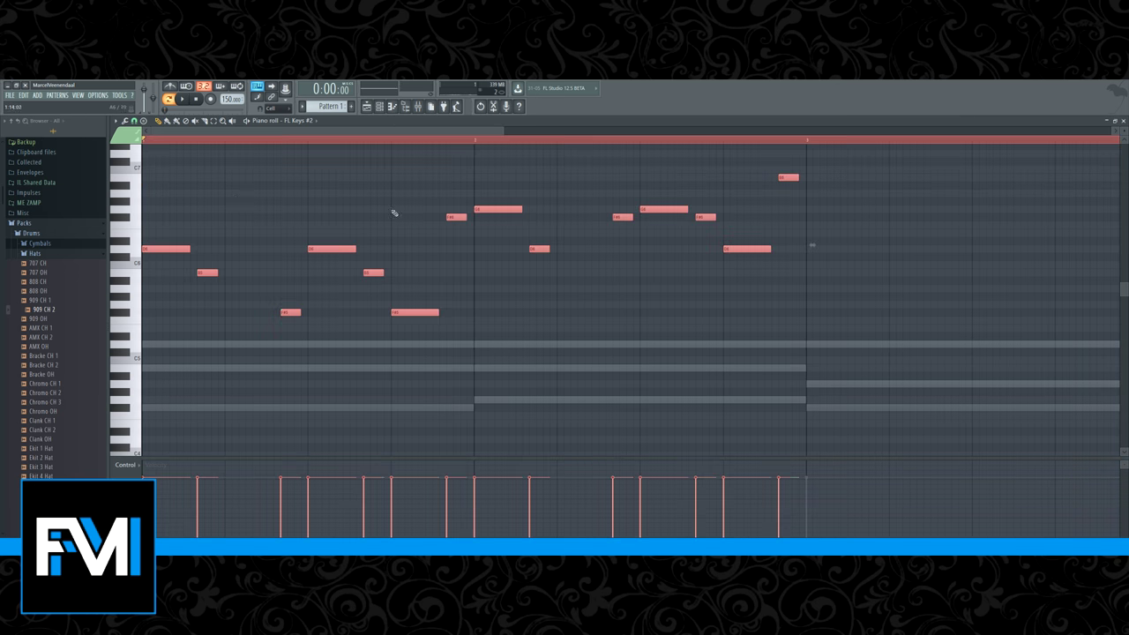
{"action": "mouse_move", "coordinate": [168, 245]}
{"action": "left_mouse_down"}
{"action": "mouse_move", "coordinate": [798, 226]}
{"action": "mouse_move", "coordinate": [834, 192]}
{"action": "left_mouse_up"}
{"action": "key", "text": "ctrl+d"}
{"action": "scroll", "coordinate": [446, 247], "scroll_direction": "down", "scroll_amount": 6}
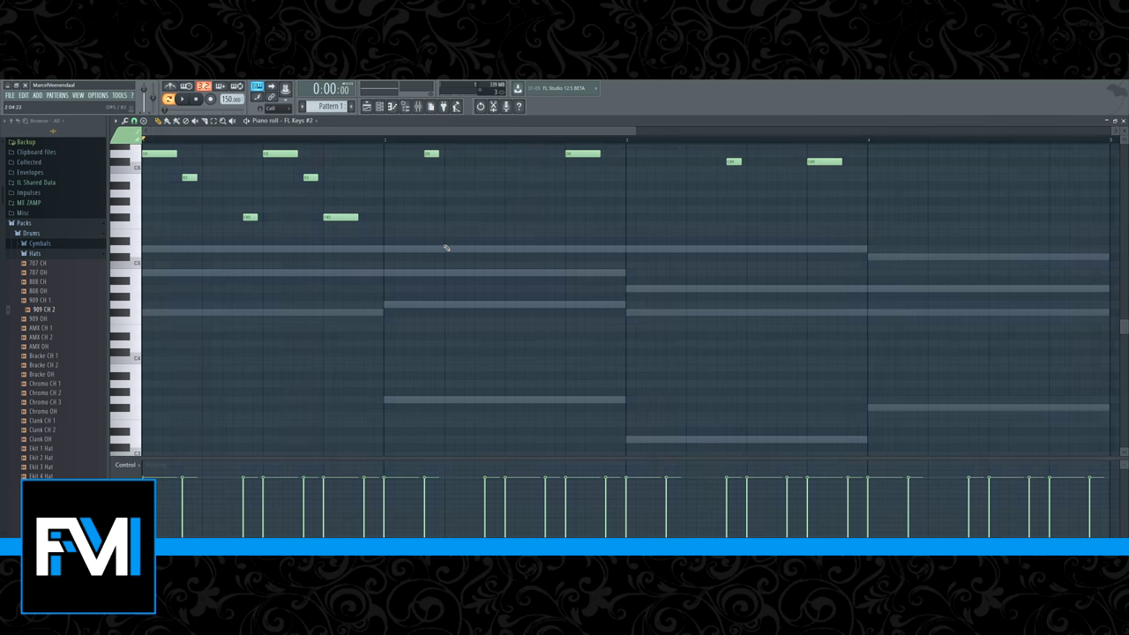
{"action": "scroll", "coordinate": [448, 264], "scroll_direction": "up", "scroll_amount": 3}
{"action": "key", "text": "space"}
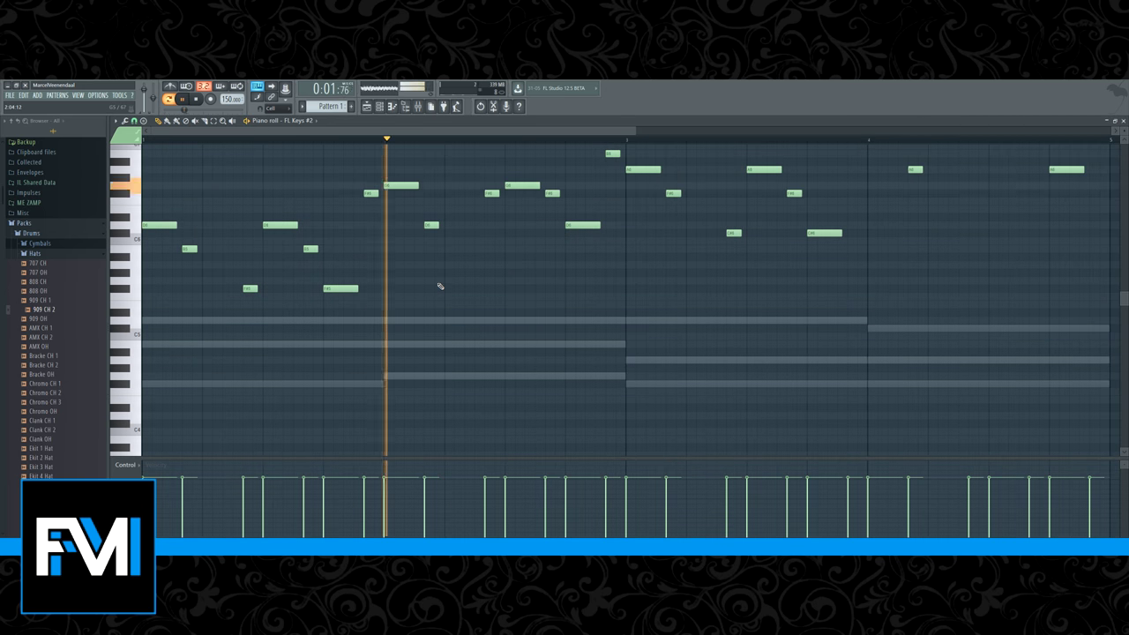
{"action": "scroll", "coordinate": [543, 288], "scroll_direction": "up", "scroll_amount": 1}
{"action": "key", "text": "space"}
{"action": "scroll", "coordinate": [683, 289], "scroll_direction": "up", "scroll_amount": 2}
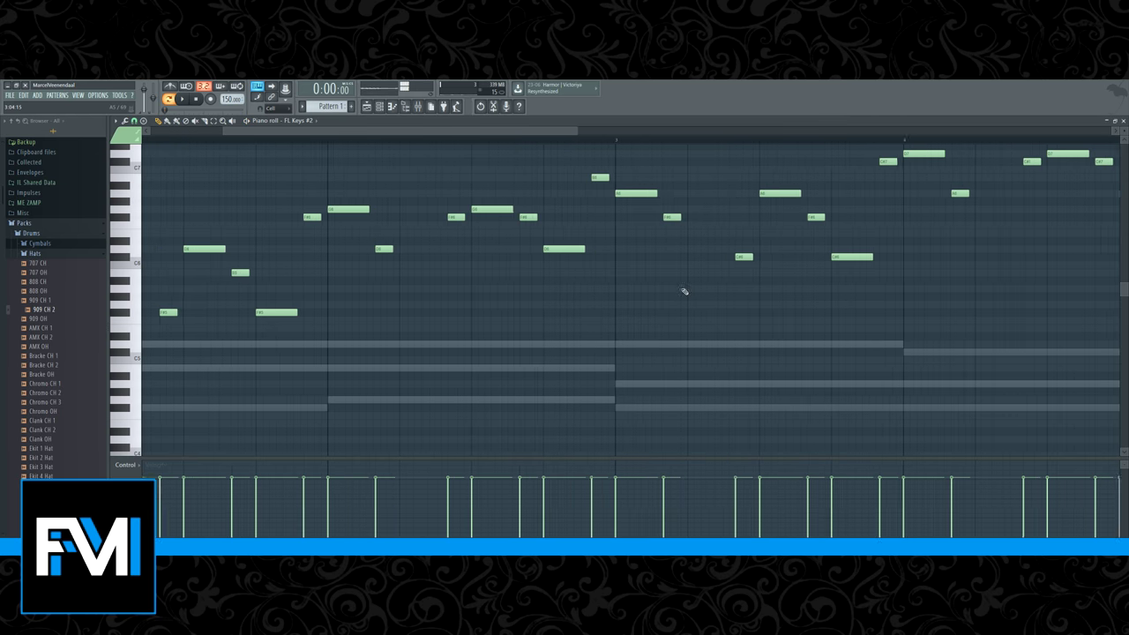
Move the playback position to bar 3 and change that bar's second note to D6 and third to A5.
{"action": "left_click", "coordinate": [616, 139]}
{"action": "left_click_drag", "start_coordinate": [661, 246], "coordinate": [666, 247]}
{"action": "right_click", "coordinate": [672, 216]}
{"action": "left_click_drag", "start_coordinate": [743, 294], "coordinate": [744, 284]}
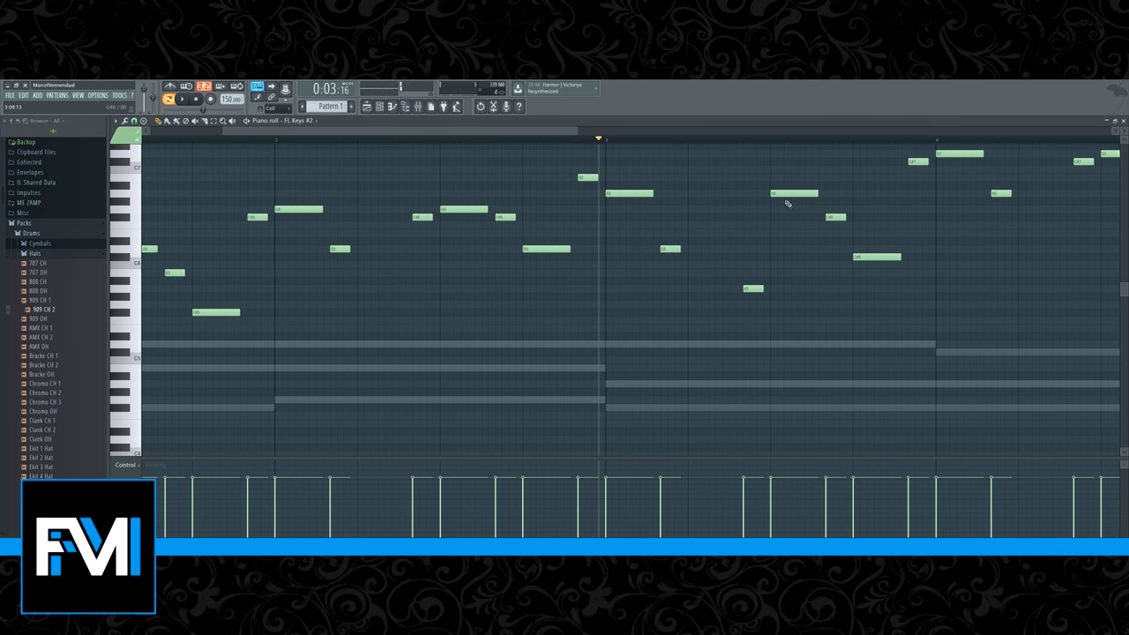
Change bar 3's sixth melody note to D6 and its last note to A6.
{"action": "left_click_drag", "start_coordinate": [834, 216], "coordinate": [828, 217]}
{"action": "left_click_drag", "start_coordinate": [864, 261], "coordinate": [863, 244]}
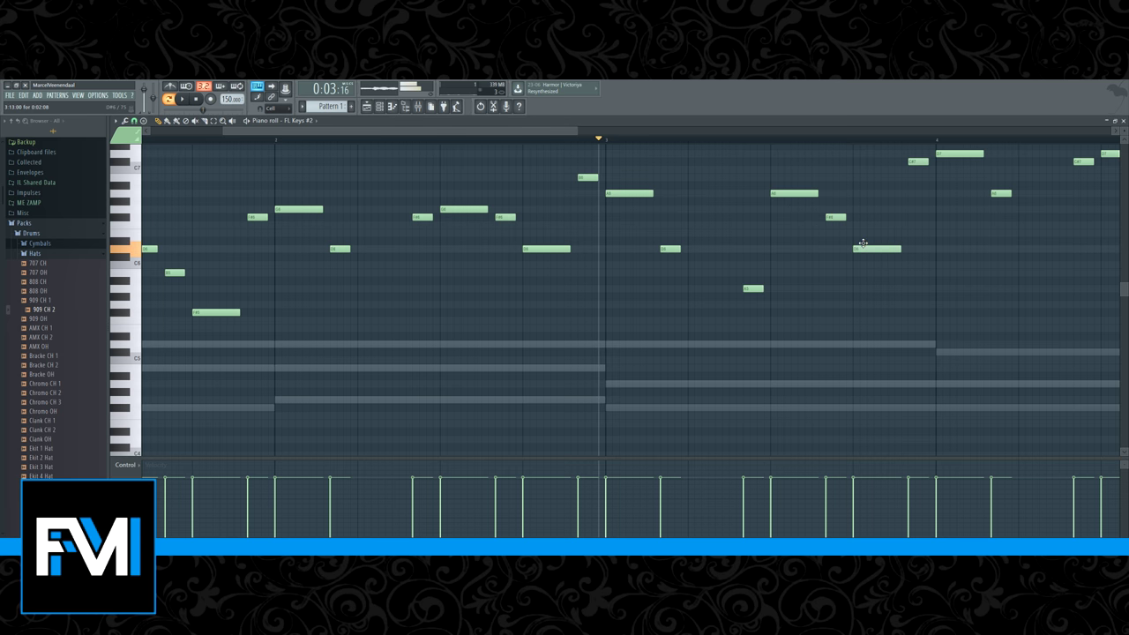
{"action": "left_click", "coordinate": [910, 193]}
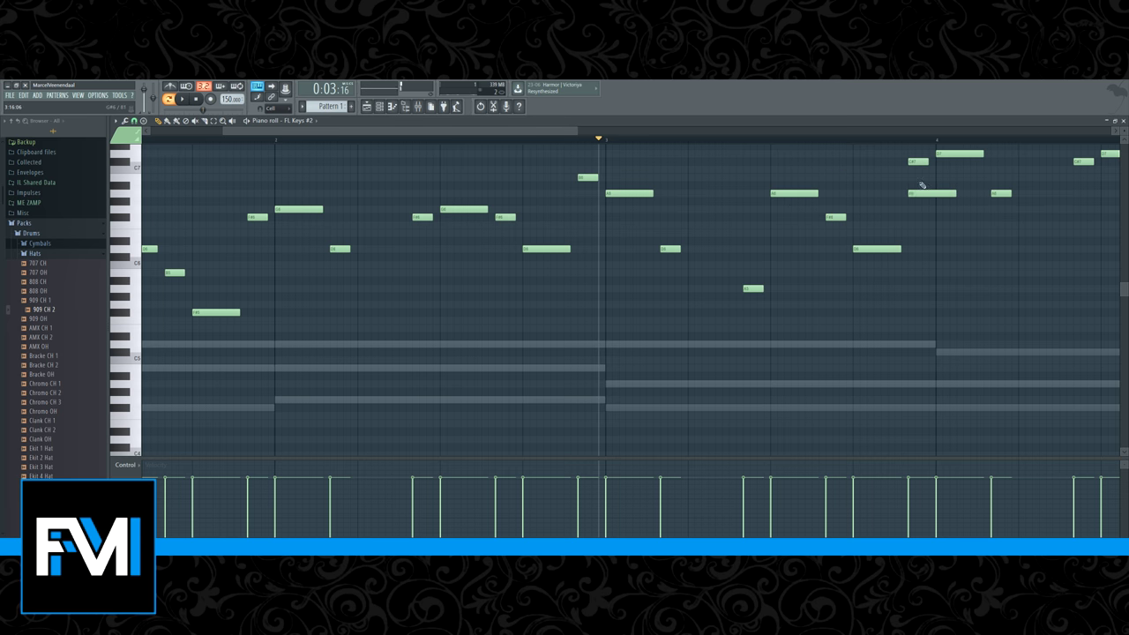
{"action": "left_click_drag", "start_coordinate": [915, 162], "coordinate": [917, 194]}
Lower bar 4's first melody note to A6 and replace its second note with a C#6.
{"action": "left_click_drag", "start_coordinate": [952, 155], "coordinate": [953, 194]}
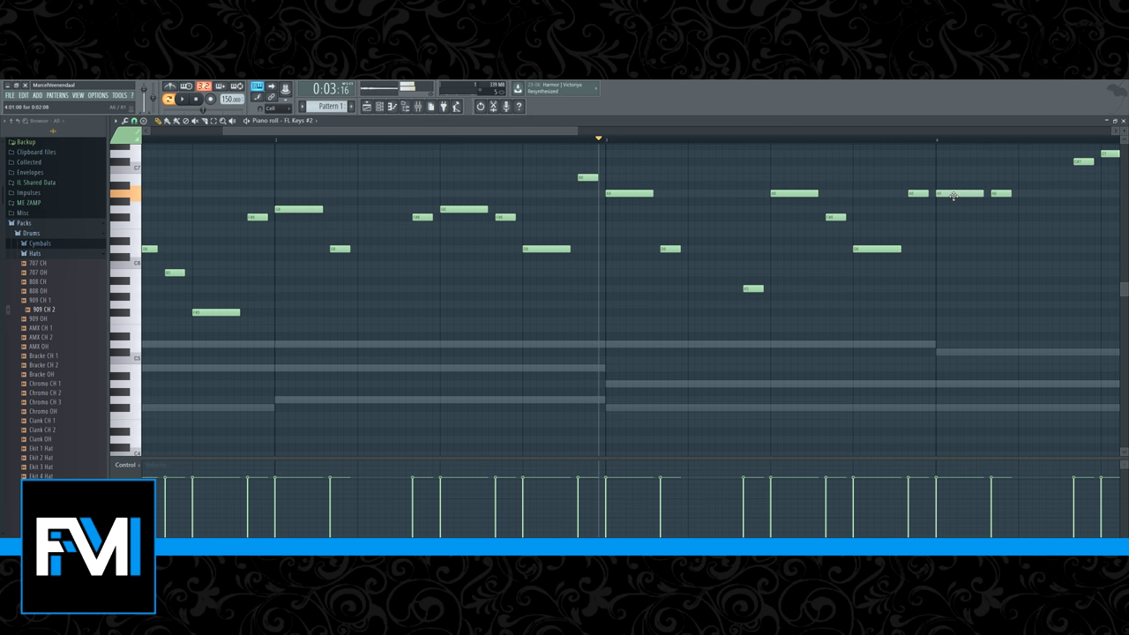
{"action": "left_click_drag", "start_coordinate": [995, 249], "coordinate": [1011, 257]}
{"action": "key", "text": "space"}
{"action": "right_click", "coordinate": [1003, 194]}
{"action": "key", "text": "space"}
{"action": "scroll", "coordinate": [960, 293], "scroll_direction": "down", "scroll_amount": 4}
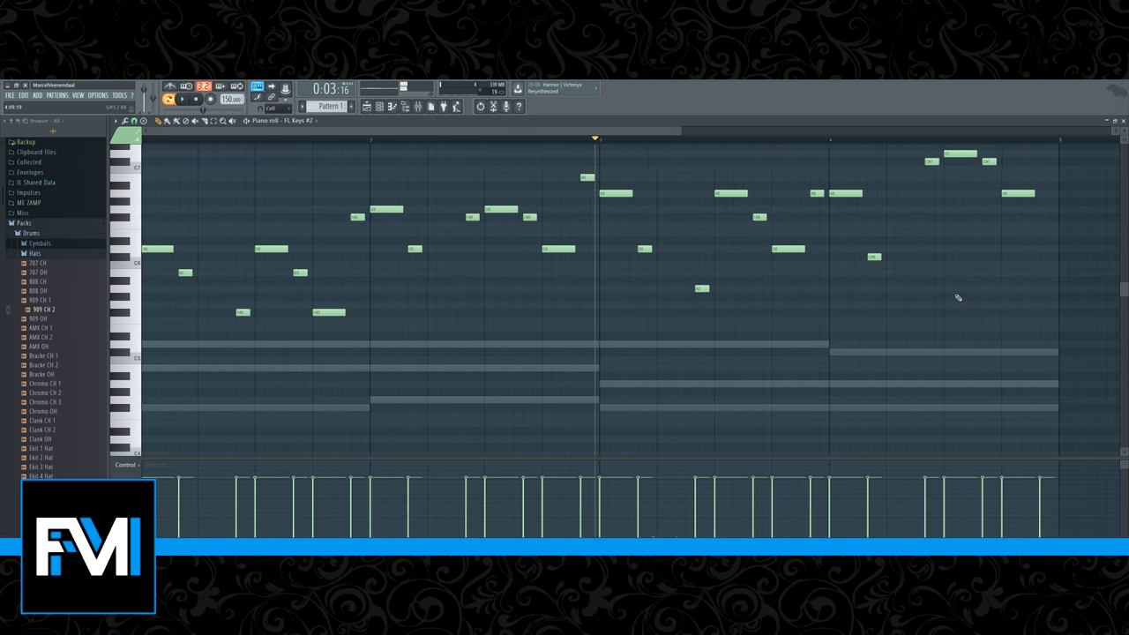
Add an A5 as bar 4's third melody note and lower the fourth to E6 and the fifth to D6.
{"action": "scroll", "coordinate": [976, 311], "scroll_direction": "up", "scroll_amount": 6}
{"action": "left_click", "coordinate": [641, 268]}
{"action": "left_click_drag", "start_coordinate": [640, 272], "coordinate": [653, 294]}
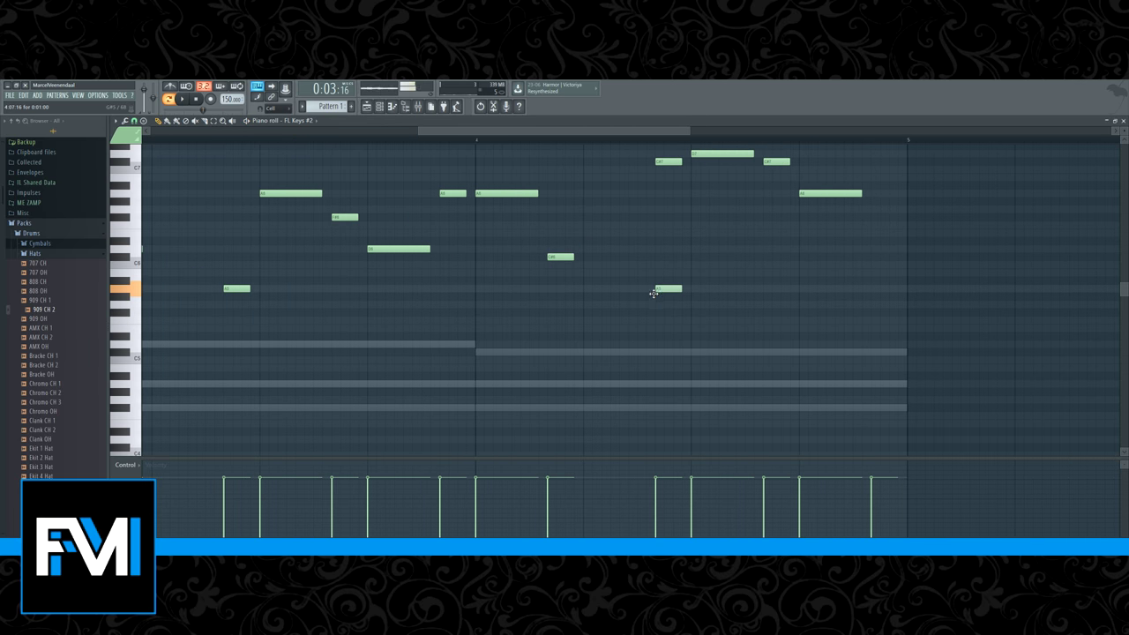
{"action": "left_click_drag", "start_coordinate": [710, 152], "coordinate": [739, 235]}
{"action": "left_click_drag", "start_coordinate": [776, 161], "coordinate": [781, 241]}
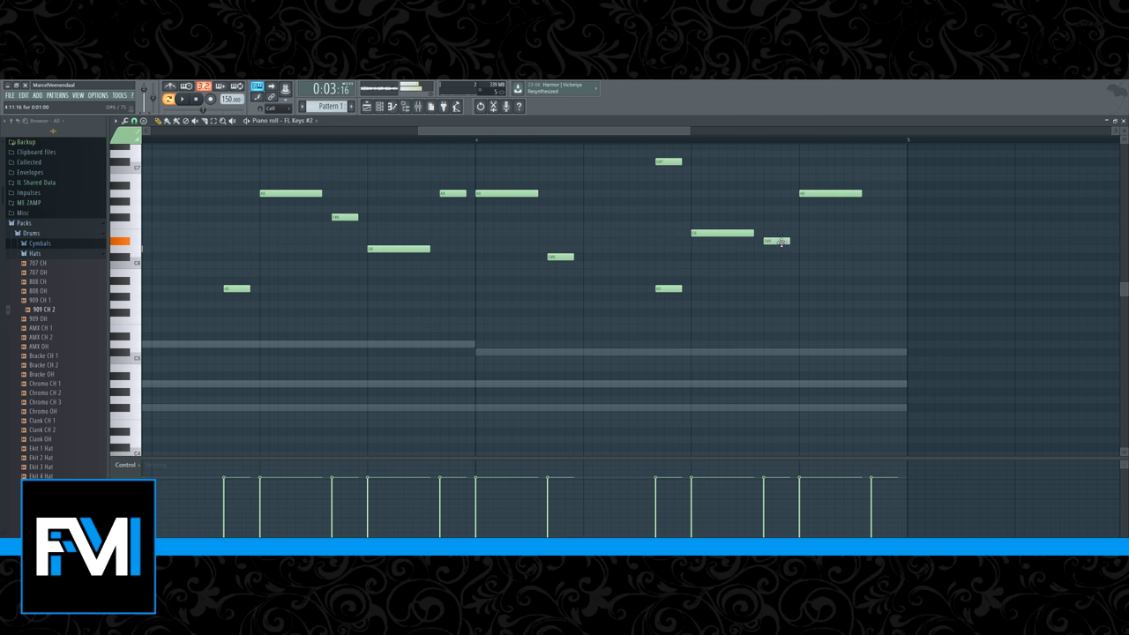
Lower bar 4's sixth melody note to C#6, end the bar on E6, and remove the leftover C#7.
{"action": "left_click_drag", "start_coordinate": [820, 194], "coordinate": [880, 235]}
{"action": "right_click", "coordinate": [679, 163]}
{"action": "scroll", "coordinate": [681, 173], "scroll_direction": "up", "scroll_amount": 3}
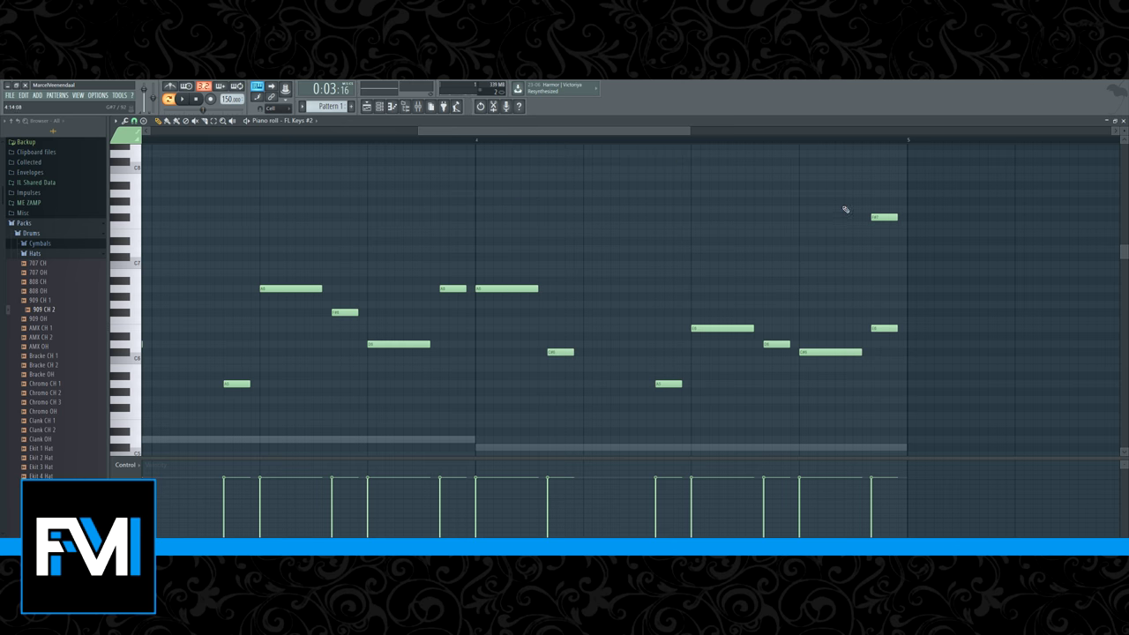
{"action": "scroll", "coordinate": [834, 203], "scroll_direction": "down", "scroll_amount": 4}
{"action": "scroll", "coordinate": [371, 183], "scroll_direction": "down", "scroll_amount": 3}
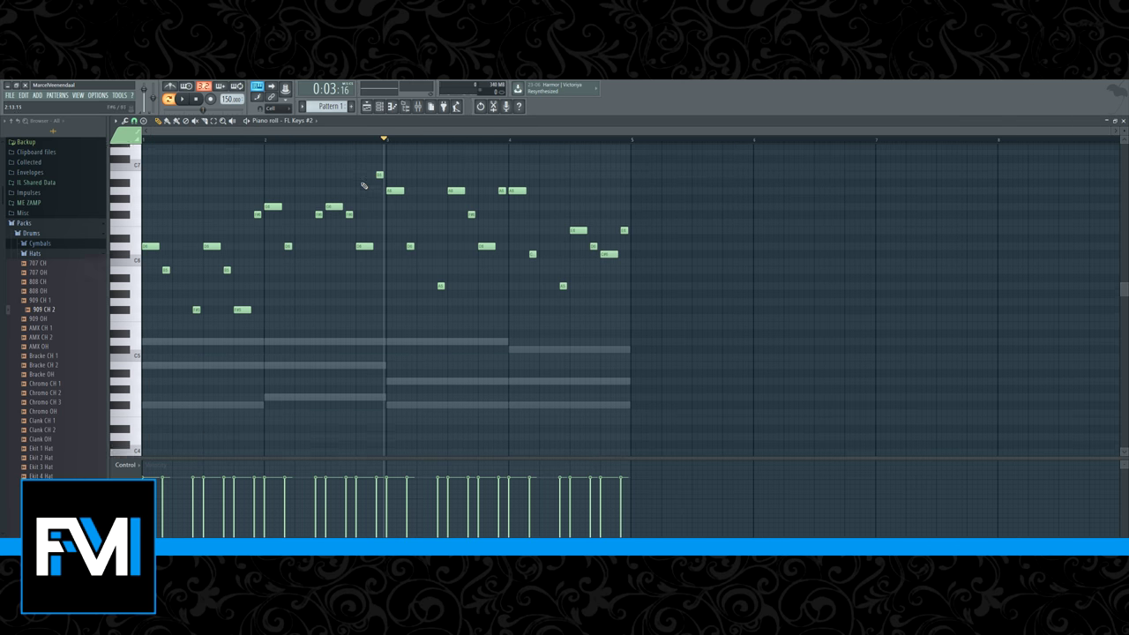
Play back the four-bar melody and compare bar 1's melody notes with the chord notes beneath them.
{"action": "scroll", "coordinate": [364, 185], "scroll_direction": "up", "scroll_amount": 1}
{"action": "key", "text": "space"}
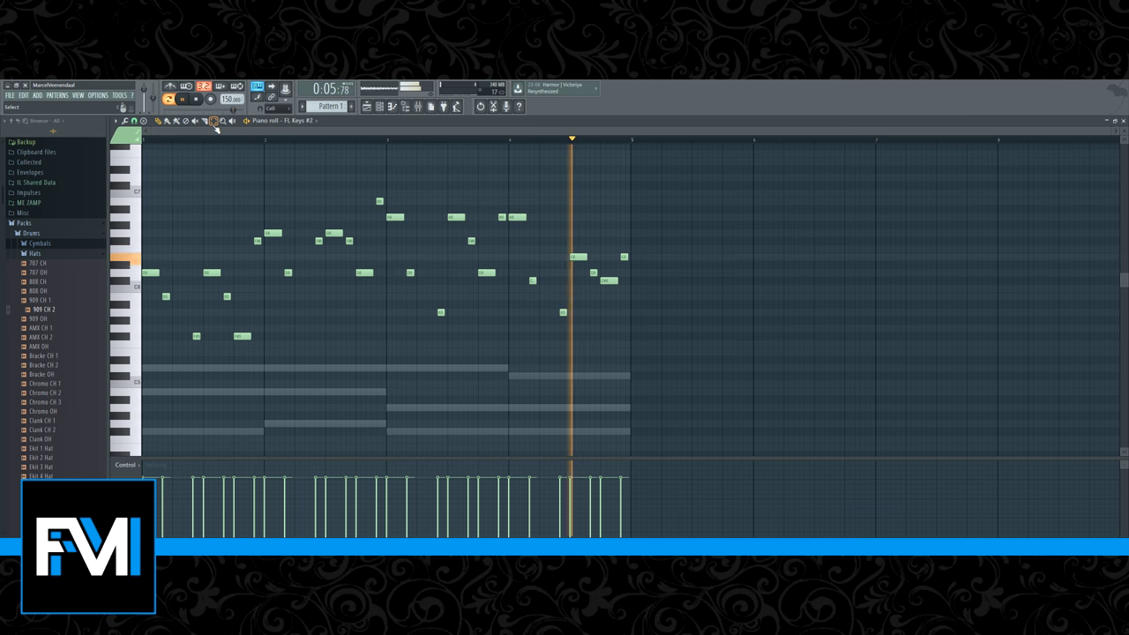
{"action": "key", "text": "space"}
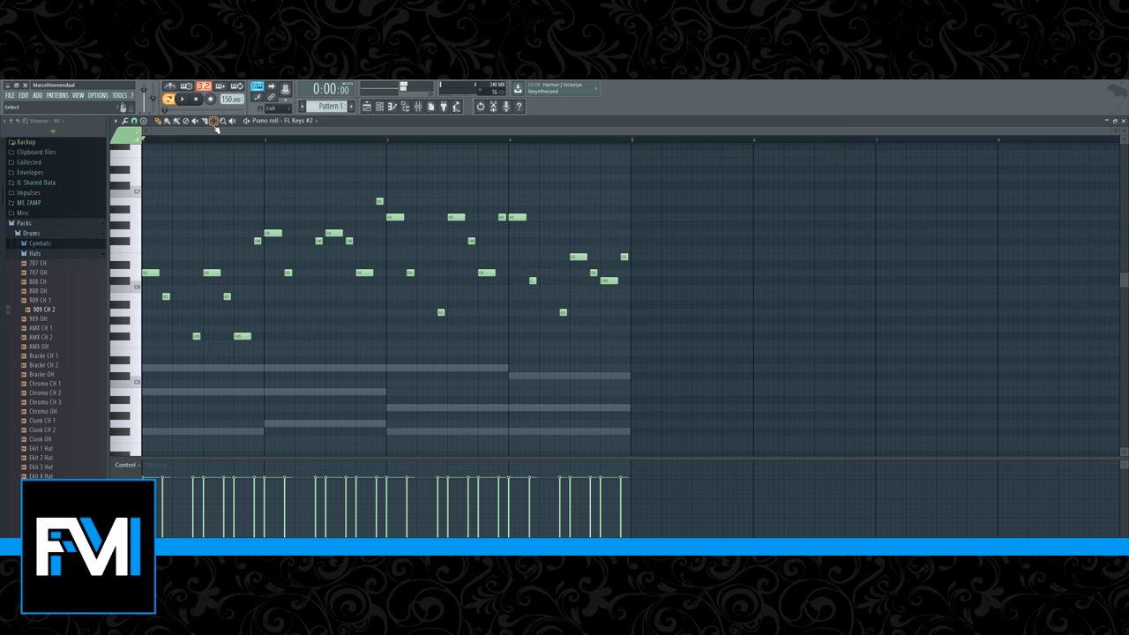
{"action": "scroll", "coordinate": [239, 190], "scroll_direction": "up", "scroll_amount": 2, "text": "ctrl"}
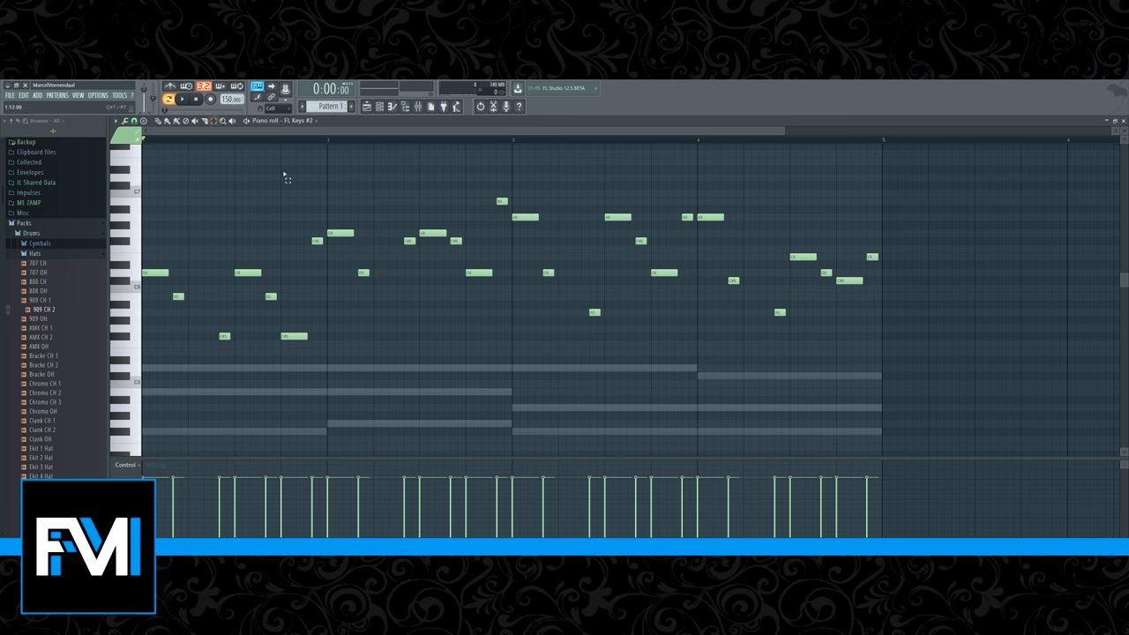
{"action": "left_click_drag", "start_coordinate": [326, 191], "coordinate": [2, 419], "text": "ctrl"}
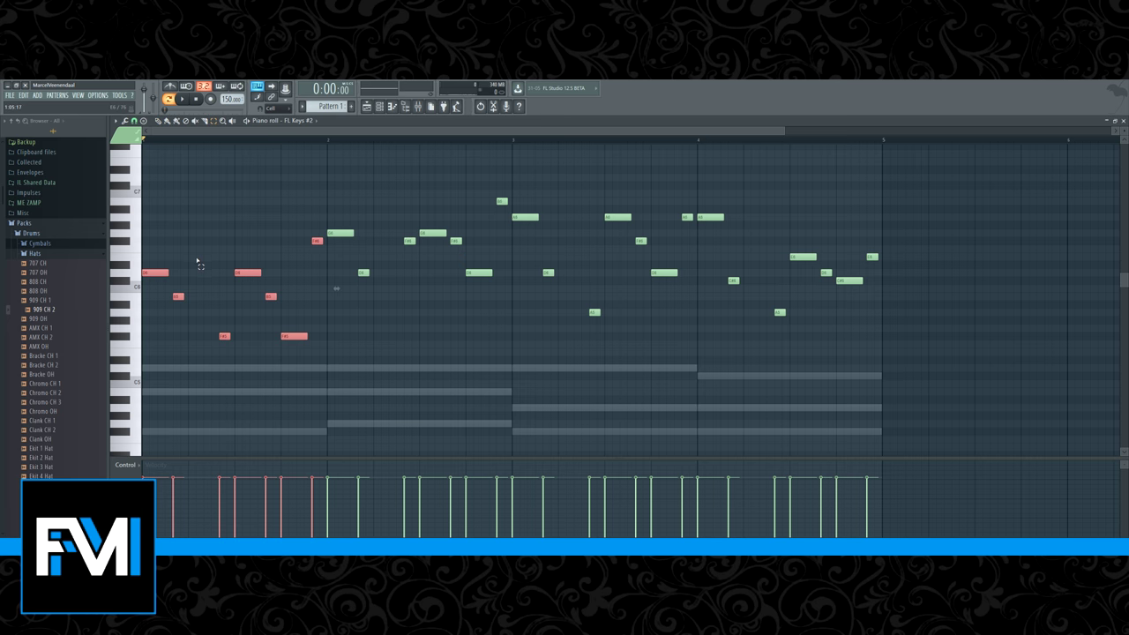
{"action": "left_click_drag", "start_coordinate": [229, 214], "coordinate": [83, 374], "text": "ctrl"}
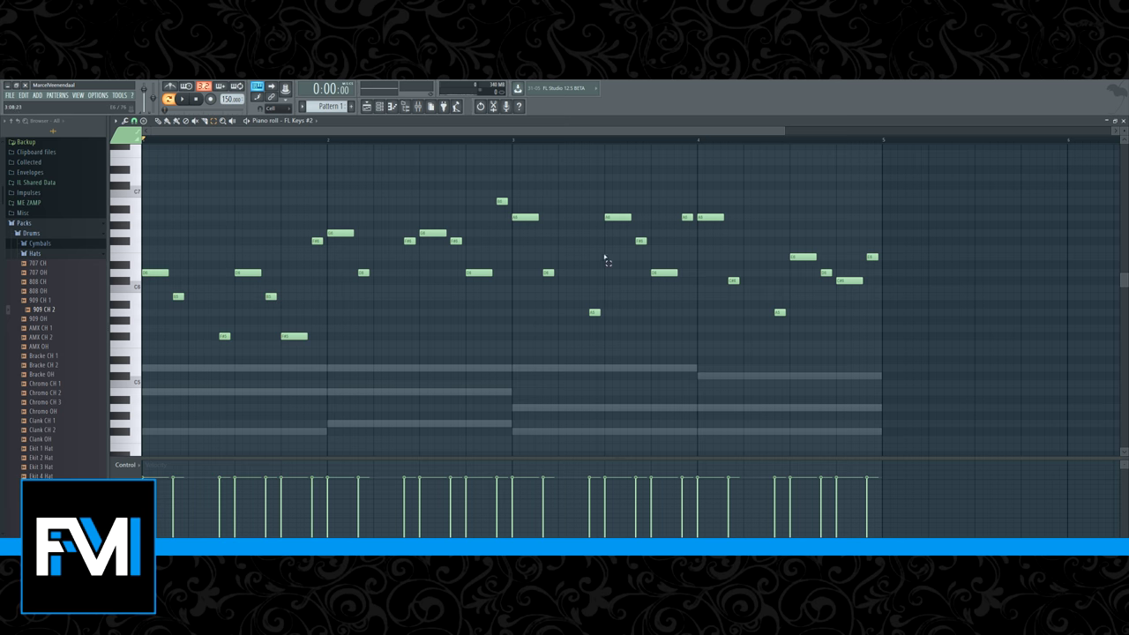
{"action": "scroll", "coordinate": [510, 253], "scroll_direction": "down", "scroll_amount": 5}
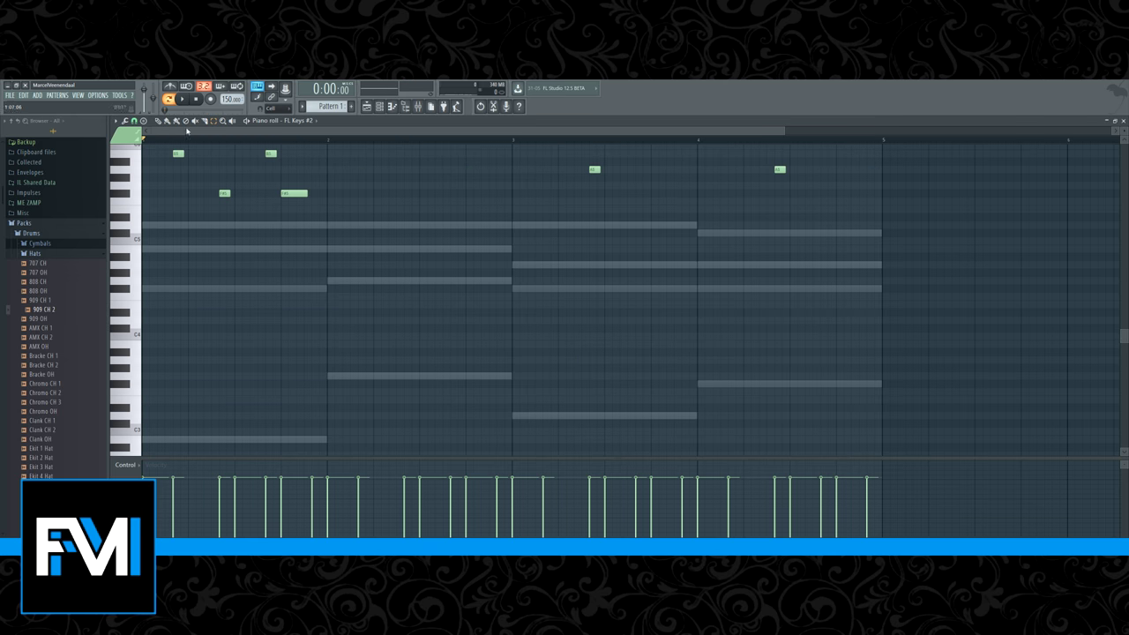
{"action": "scroll", "coordinate": [484, 336], "scroll_direction": "up", "scroll_amount": 4}
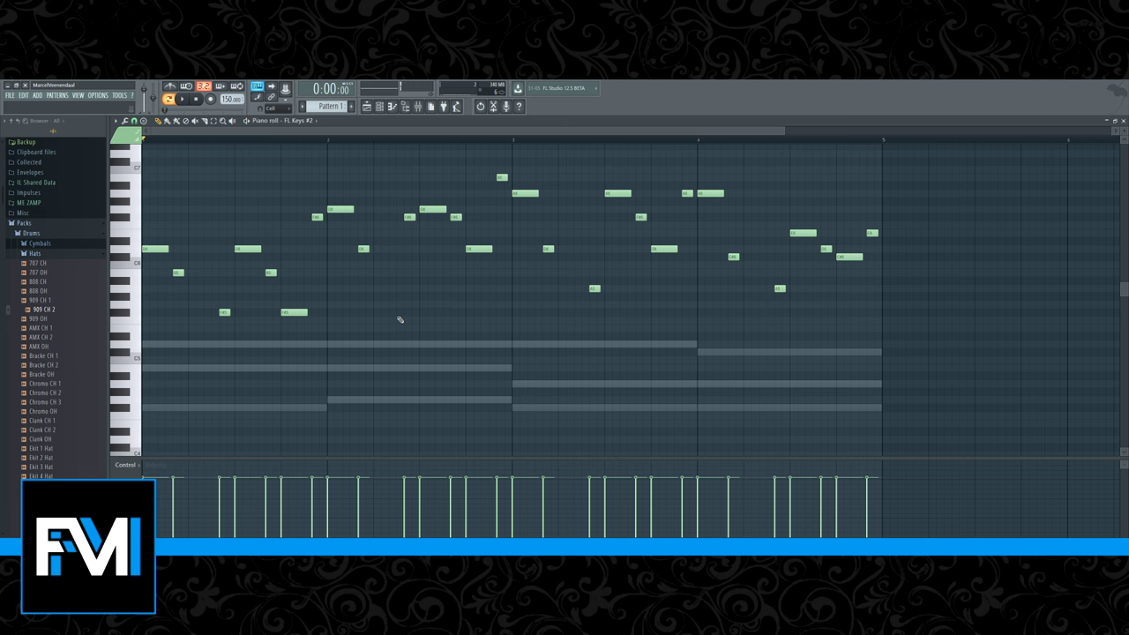
Replay the melody from the beginning, reopening the FL Keys #2 piano roll between playbacks.
{"action": "key", "text": "space"}
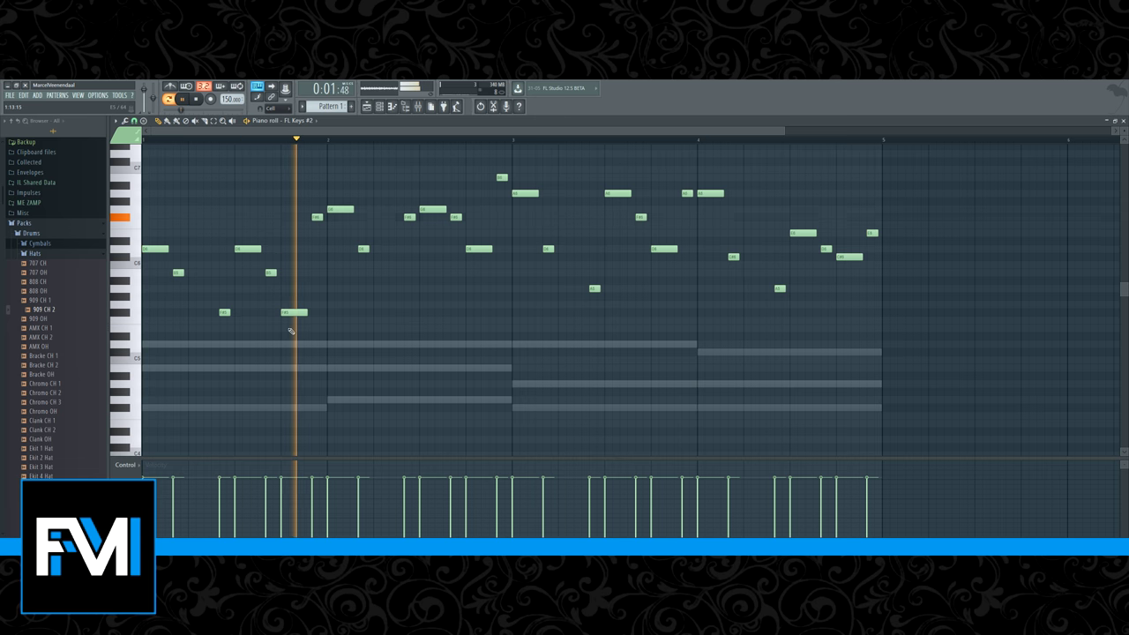
{"action": "key", "text": "space"}
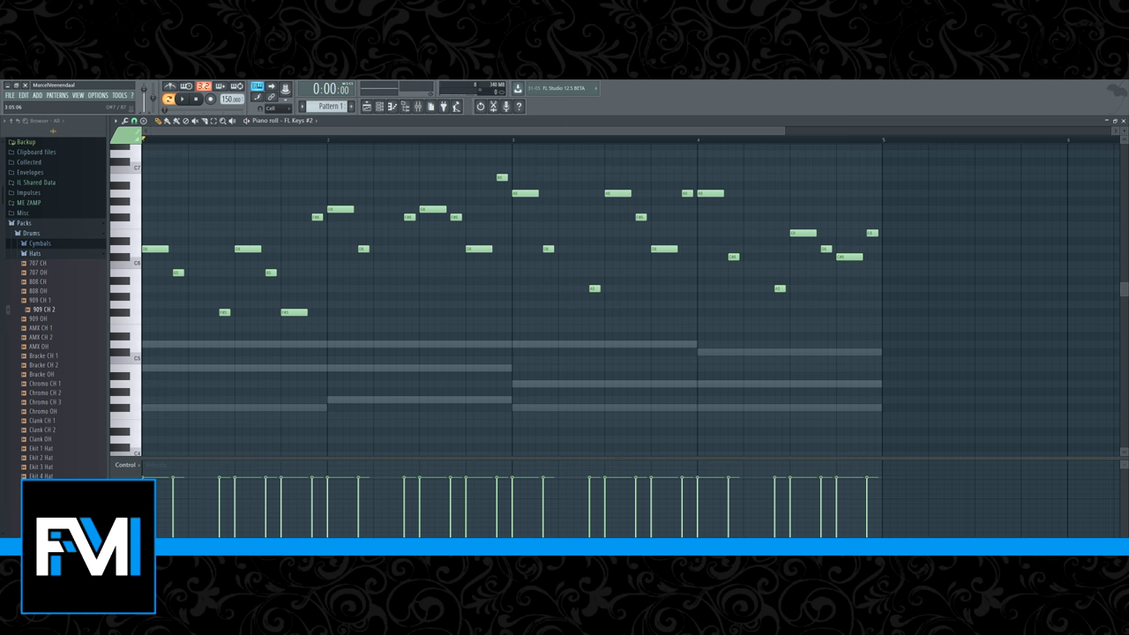
{"action": "left_click", "coordinate": [1116, 120]}
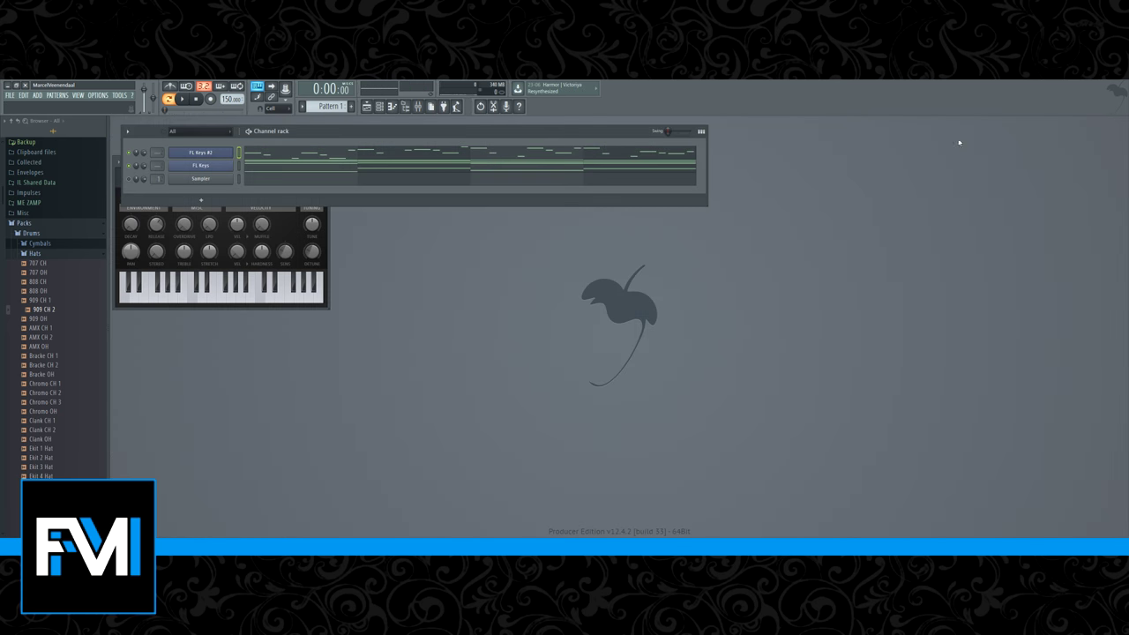
{"action": "left_click", "coordinate": [331, 148]}
{"action": "key", "text": "space"}
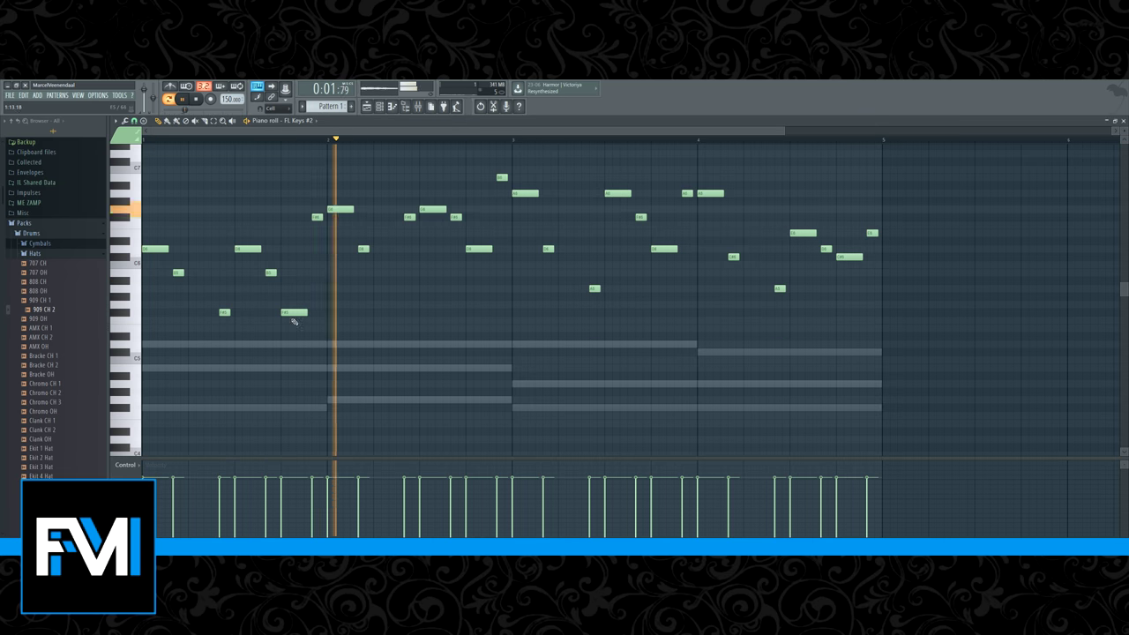
Shorten the long D6 near the end of bar 2 and insert an E6 between it and the closing B6.
{"action": "scroll", "coordinate": [491, 323], "scroll_direction": "up", "scroll_amount": 4}
{"action": "key", "text": "space"}
{"action": "left_click", "coordinate": [449, 141]}
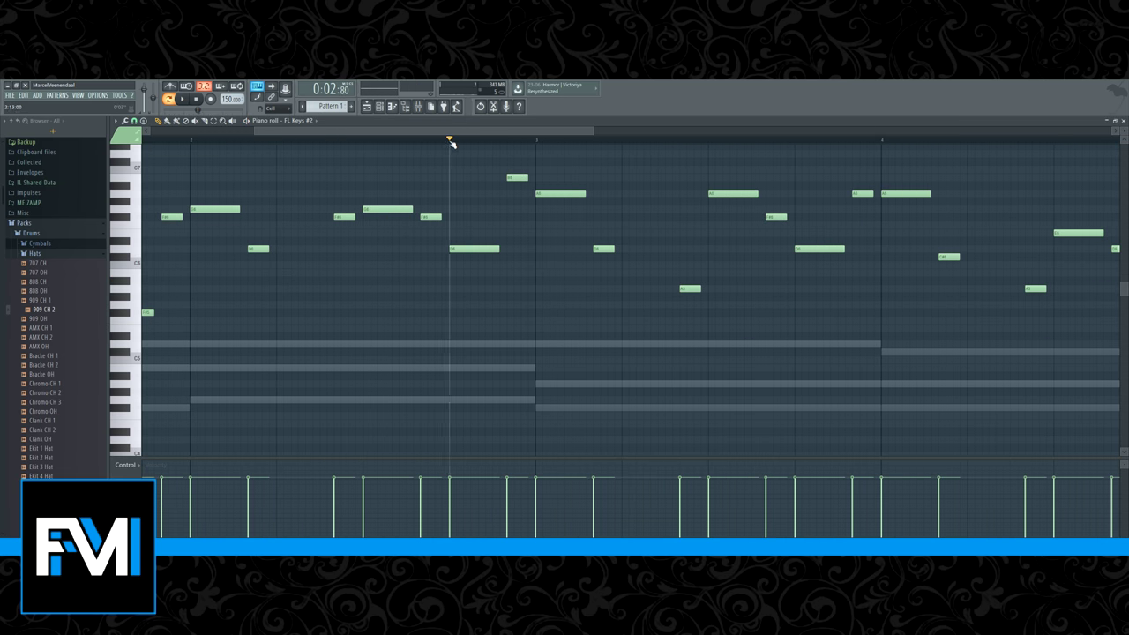
{"action": "scroll", "coordinate": [497, 227], "scroll_direction": "up", "scroll_amount": 3, "text": "ctrl"}
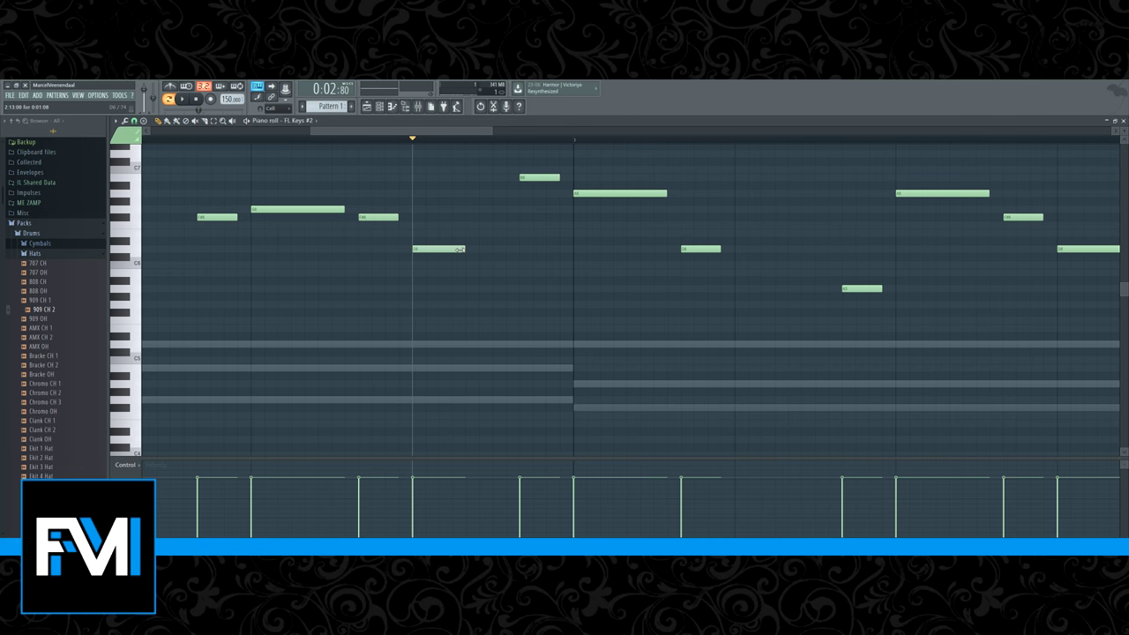
{"action": "left_click_drag", "start_coordinate": [481, 233], "coordinate": [470, 229]}
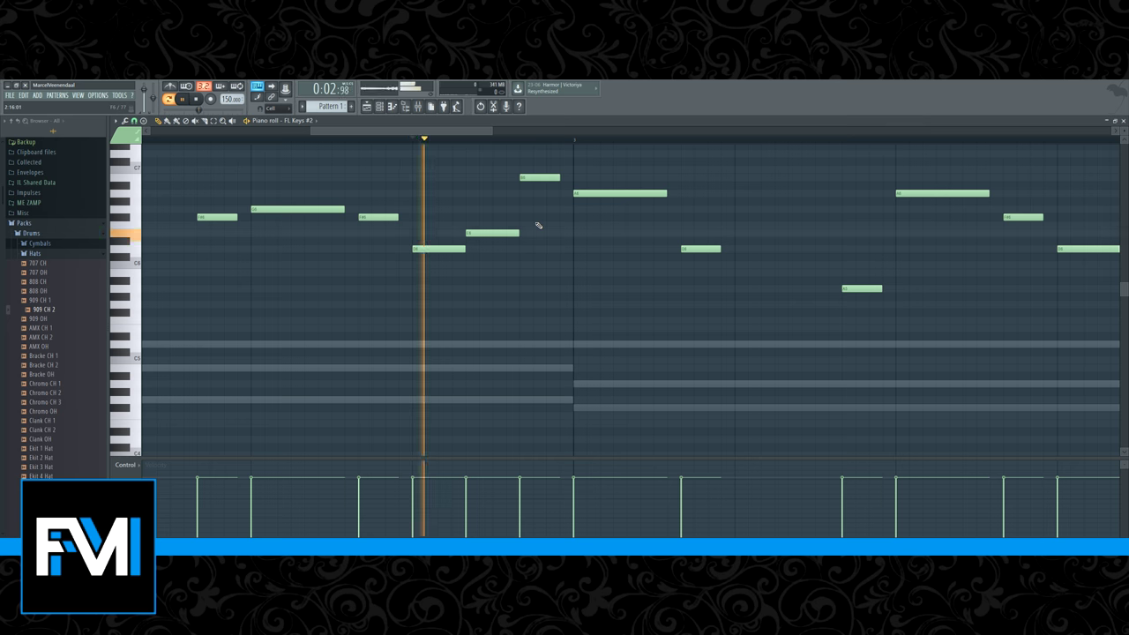
Set bar 2's last three notes, D6, E6 and B6, to equal short lengths with small gaps between them.
{"action": "key", "text": "space"}
{"action": "left_click", "coordinate": [532, 179]}
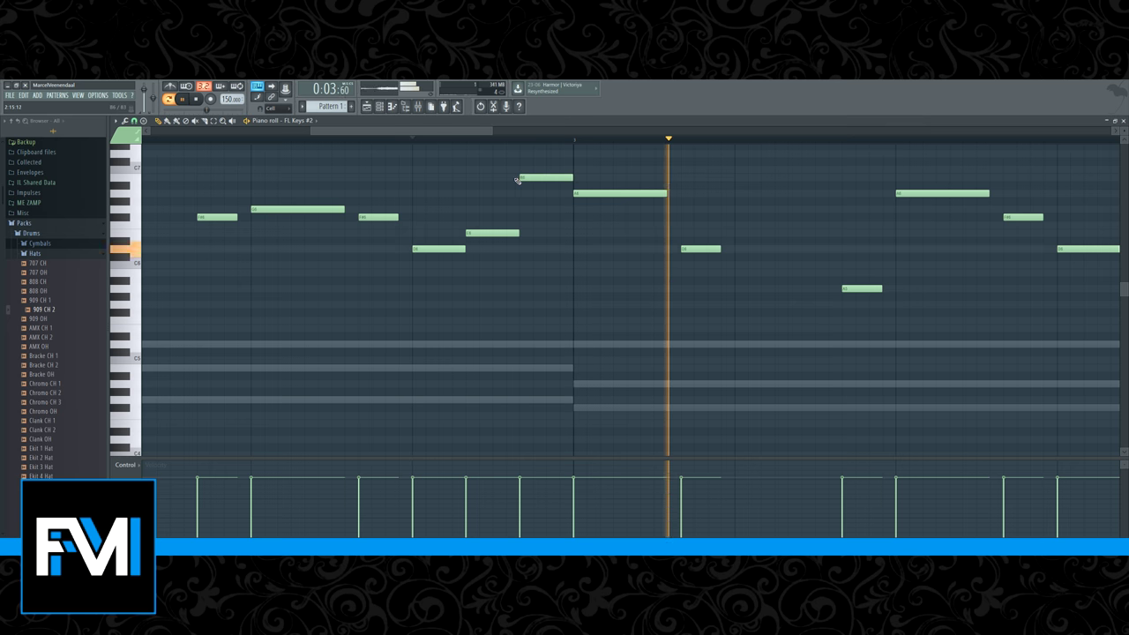
{"action": "key", "text": "space"}
{"action": "scroll", "coordinate": [452, 292], "scroll_direction": "down", "scroll_amount": 3}
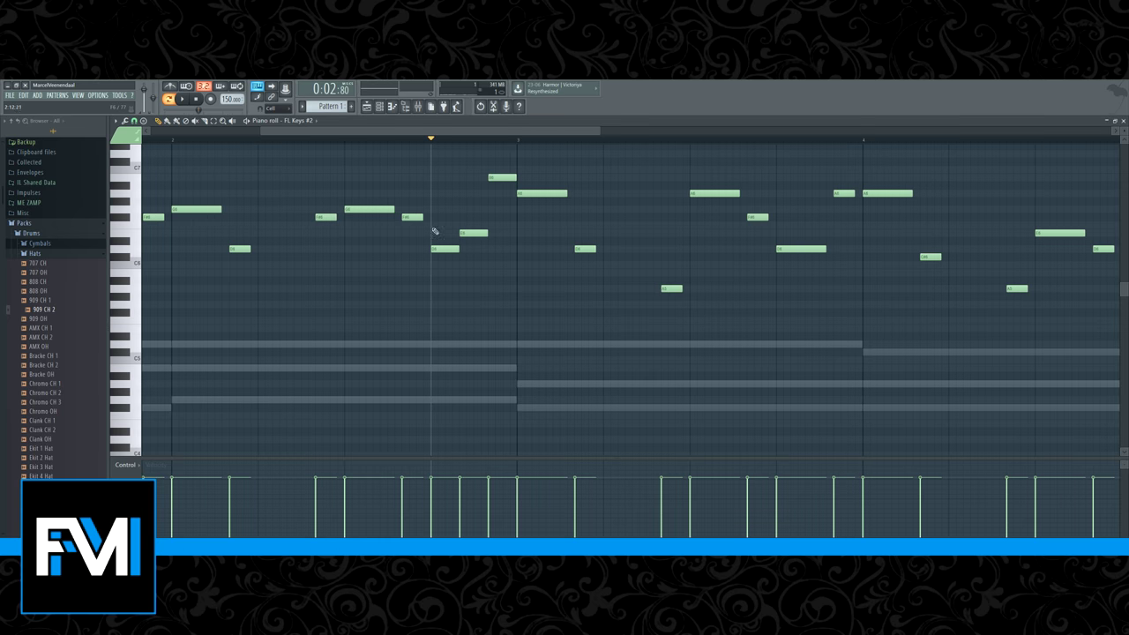
{"action": "left_click_drag", "start_coordinate": [456, 248], "coordinate": [460, 234]}
{"action": "left_click", "coordinate": [281, 140]}
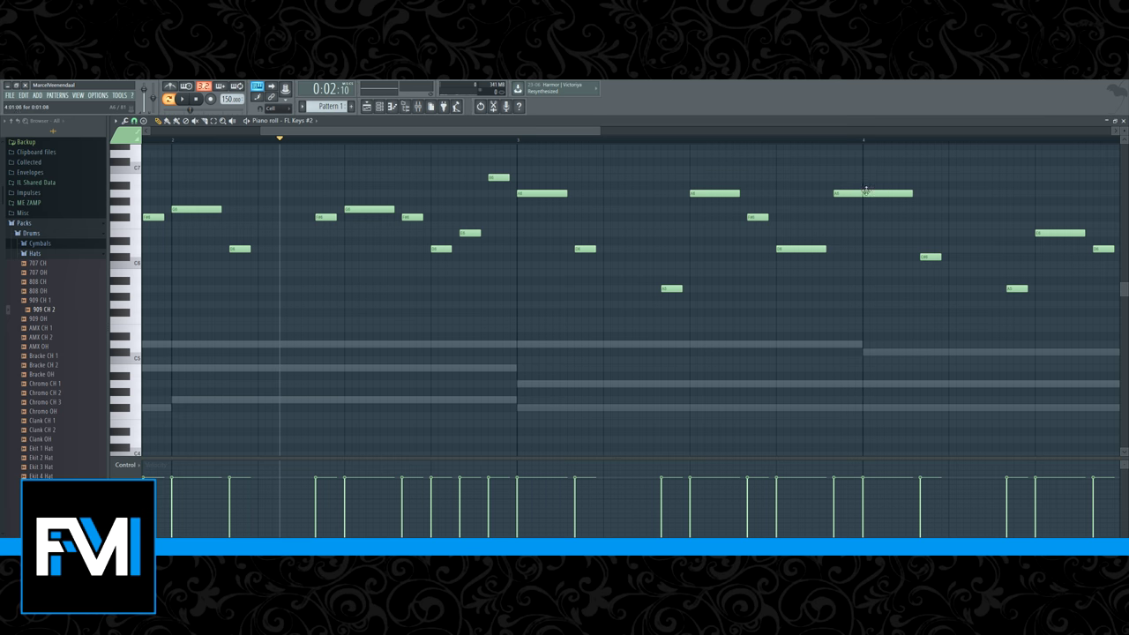
Play the revised melody from bar 2 onward to check how it leads into bars 3 and 4.
{"action": "key", "text": "space"}
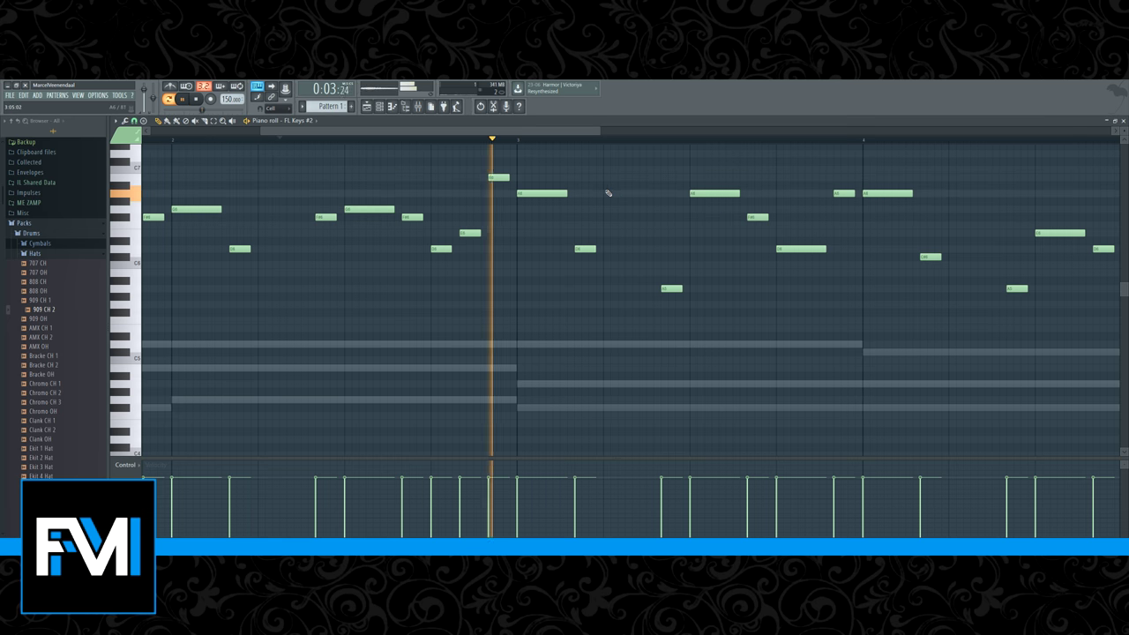
{"action": "left_click", "coordinate": [547, 168]}
{"action": "right_click", "coordinate": [549, 168]}
{"action": "key", "text": "space"}
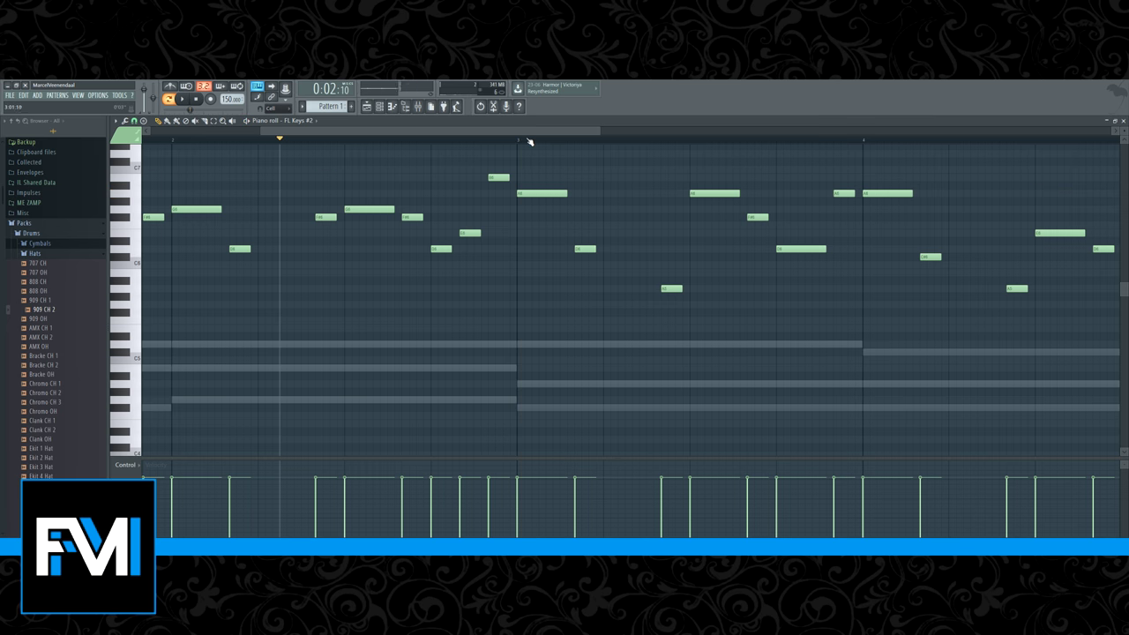
{"action": "key", "text": "space"}
{"action": "scroll", "coordinate": [614, 166], "scroll_direction": "down", "scroll_amount": 1}
{"action": "scroll", "coordinate": [614, 165], "scroll_direction": "down", "scroll_amount": 3}
{"action": "scroll", "coordinate": [685, 166], "scroll_direction": "up", "scroll_amount": 4}
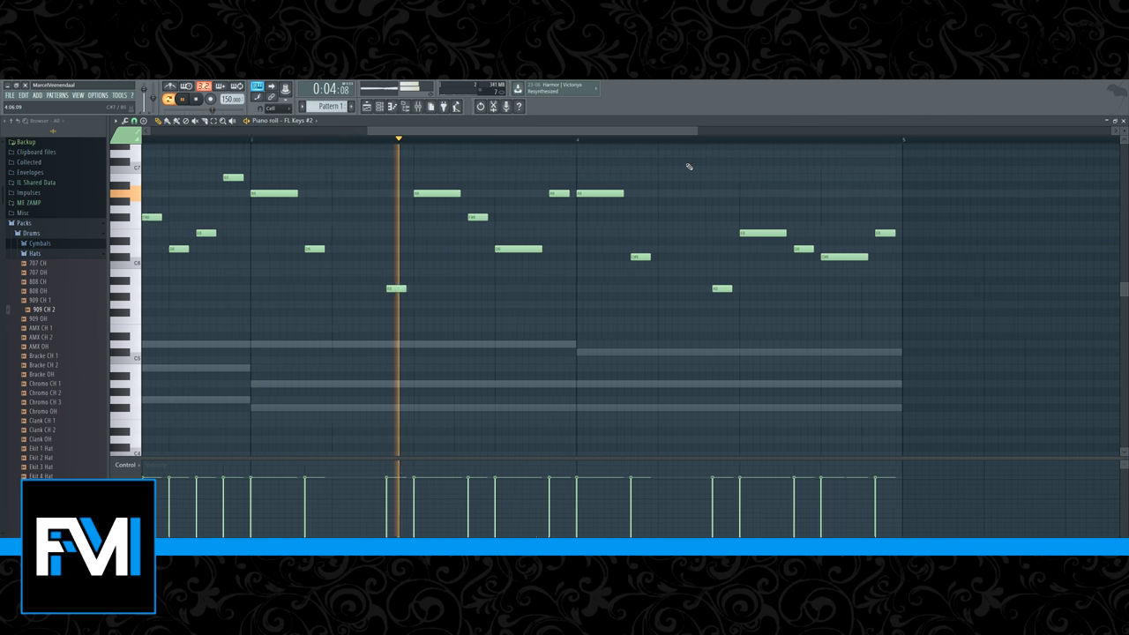
{"action": "key", "text": "space"}
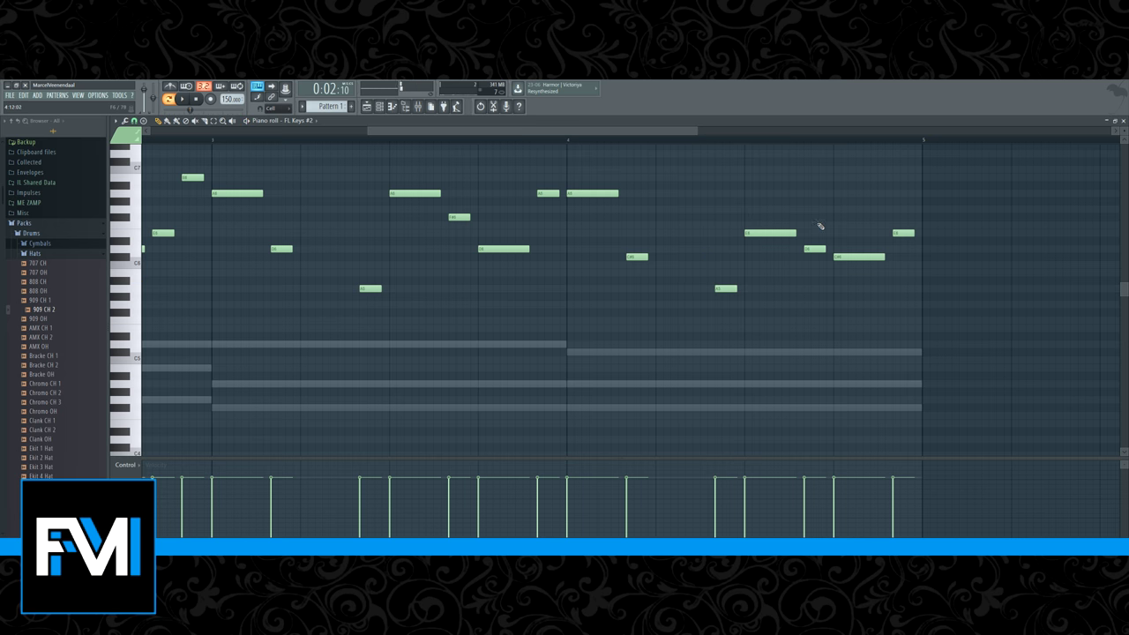
Shorten bar 4's first E6, follow it with short D6 and C#6 notes, and add a longer A5 before the last note.
{"action": "left_click", "coordinate": [749, 141]}
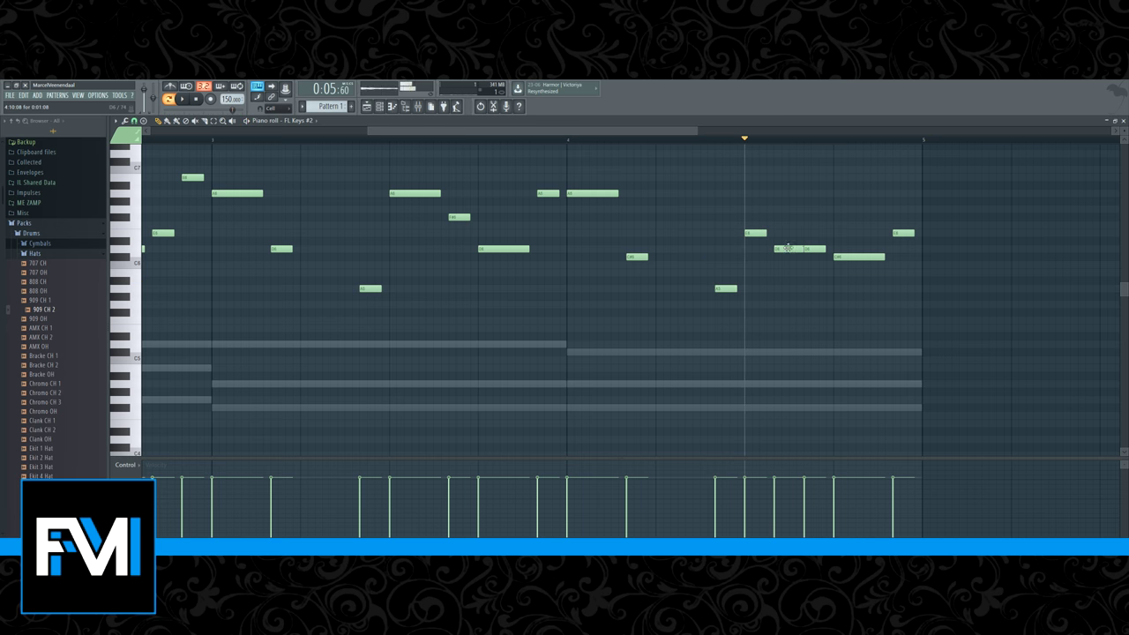
{"action": "left_click_drag", "start_coordinate": [808, 247], "coordinate": [845, 287]}
{"action": "key", "text": "space"}
{"action": "key", "text": "space"}
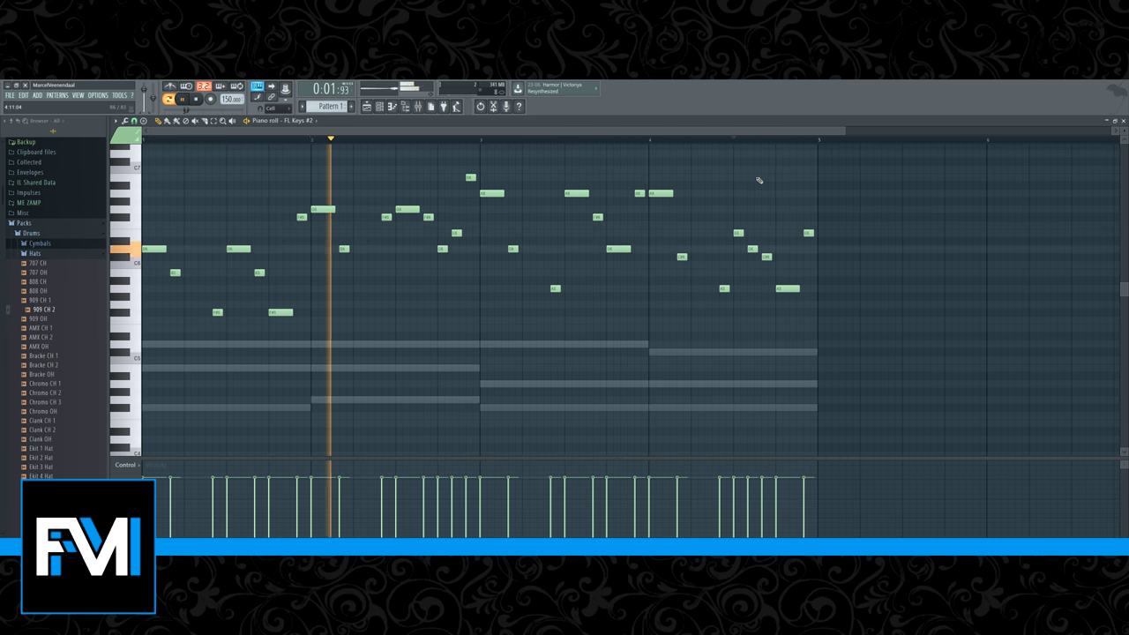
Raise bar 4's long A5 to F#6 and lower the bar's last note to C#6.
{"action": "scroll", "coordinate": [761, 185], "scroll_direction": "up", "scroll_amount": 3}
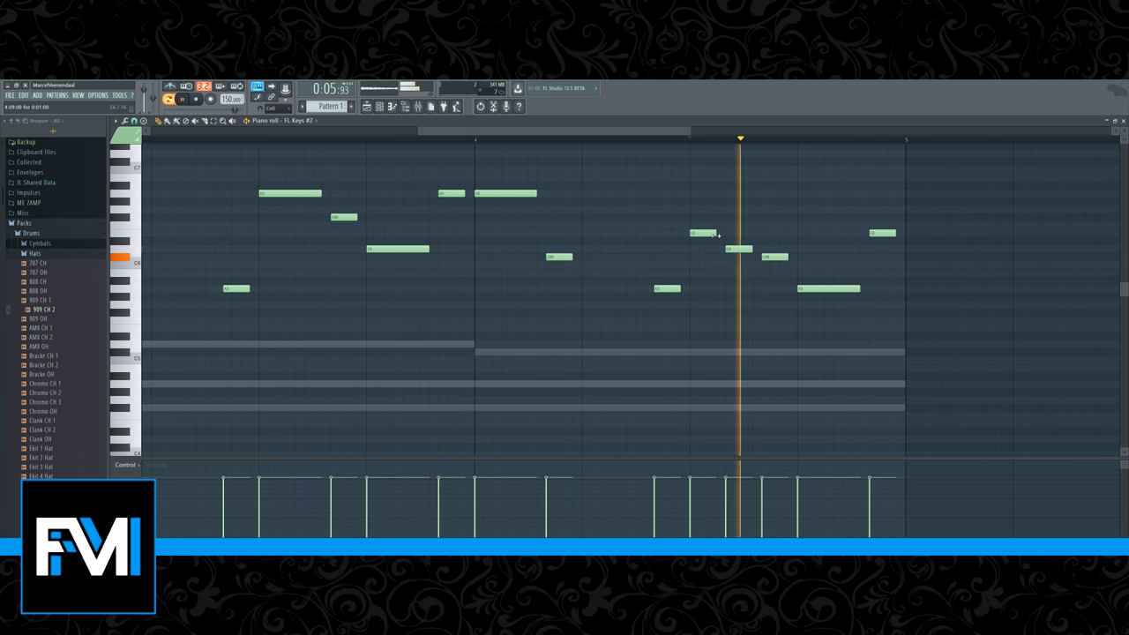
{"action": "left_click_drag", "start_coordinate": [821, 288], "coordinate": [840, 216]}
{"action": "left_click", "coordinate": [881, 264]}
{"action": "right_click", "coordinate": [887, 266]}
{"action": "key", "text": "space"}
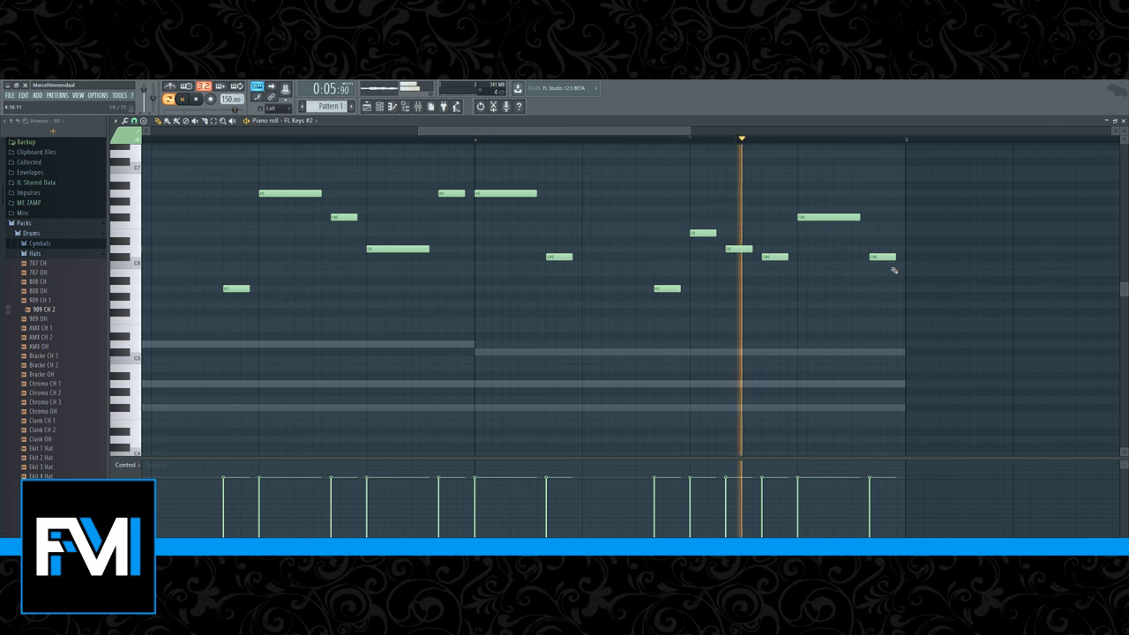
Play back the finished four-bar melody, close the piano roll, and play the pattern from the channel rack.
{"action": "scroll", "coordinate": [889, 342], "scroll_direction": "down", "scroll_amount": 3}
{"action": "key", "text": "space"}
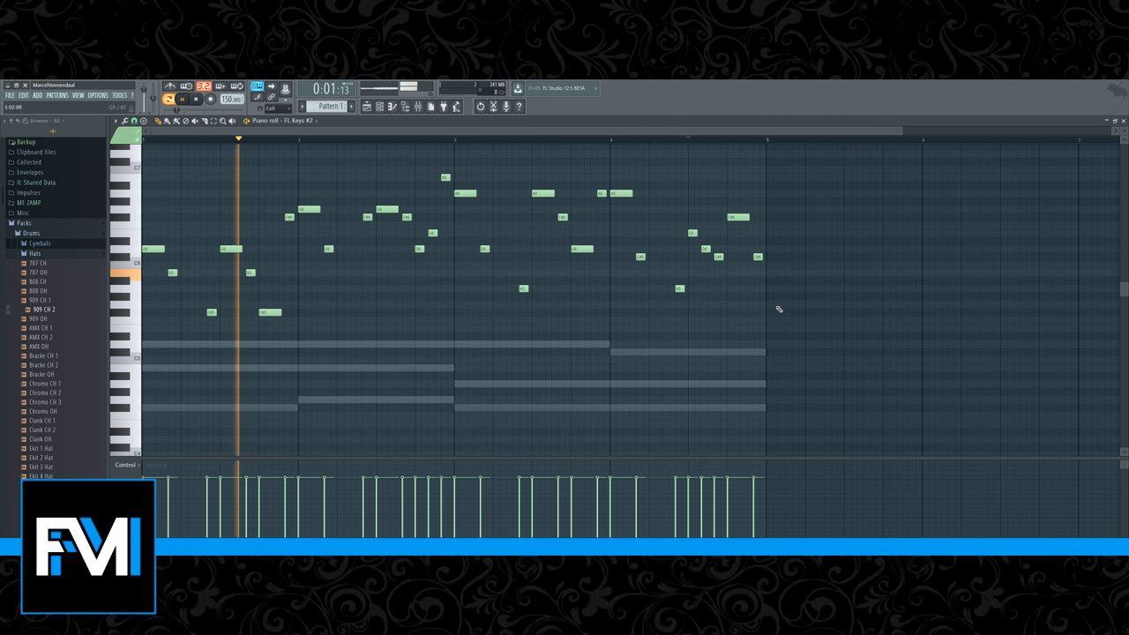
{"action": "key", "text": "space"}
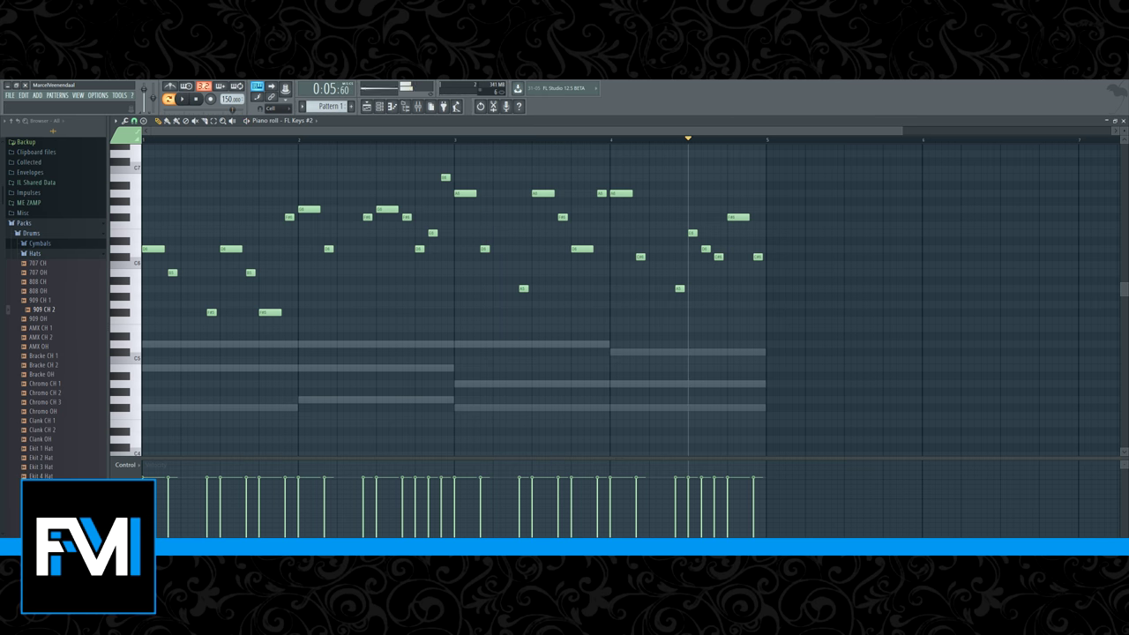
{"action": "left_click", "coordinate": [1124, 122]}
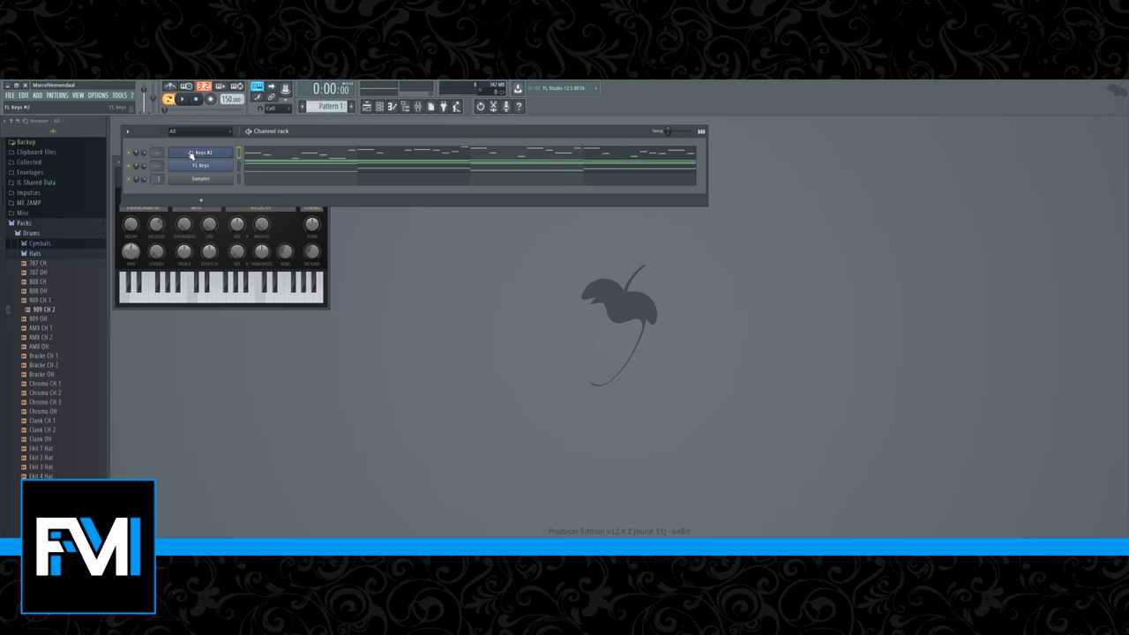
{"action": "key", "text": "space"}
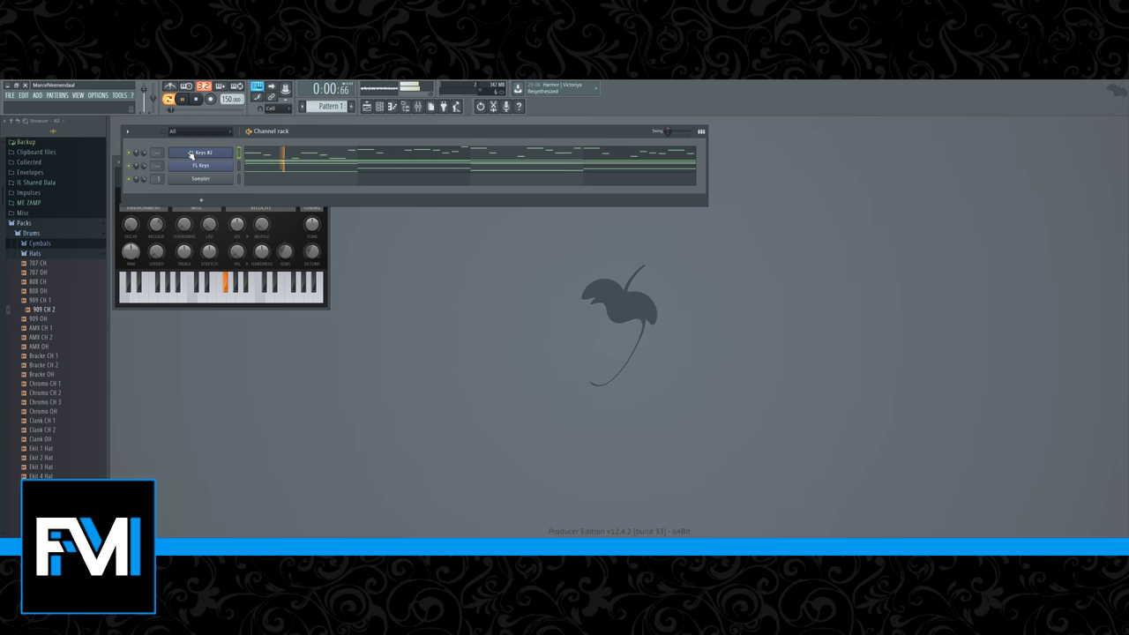